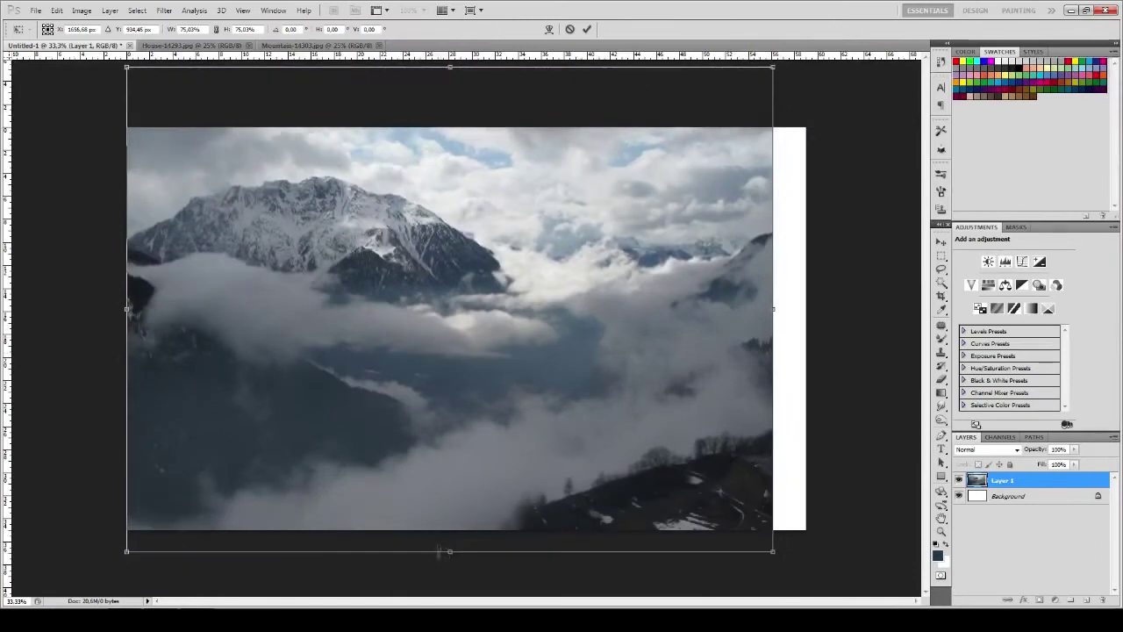
# Squash the mountain photo to about 62% height so it fills the white canvas
pyautogui.moveTo(449, 596); pyautogui.dragTo(449, 529)
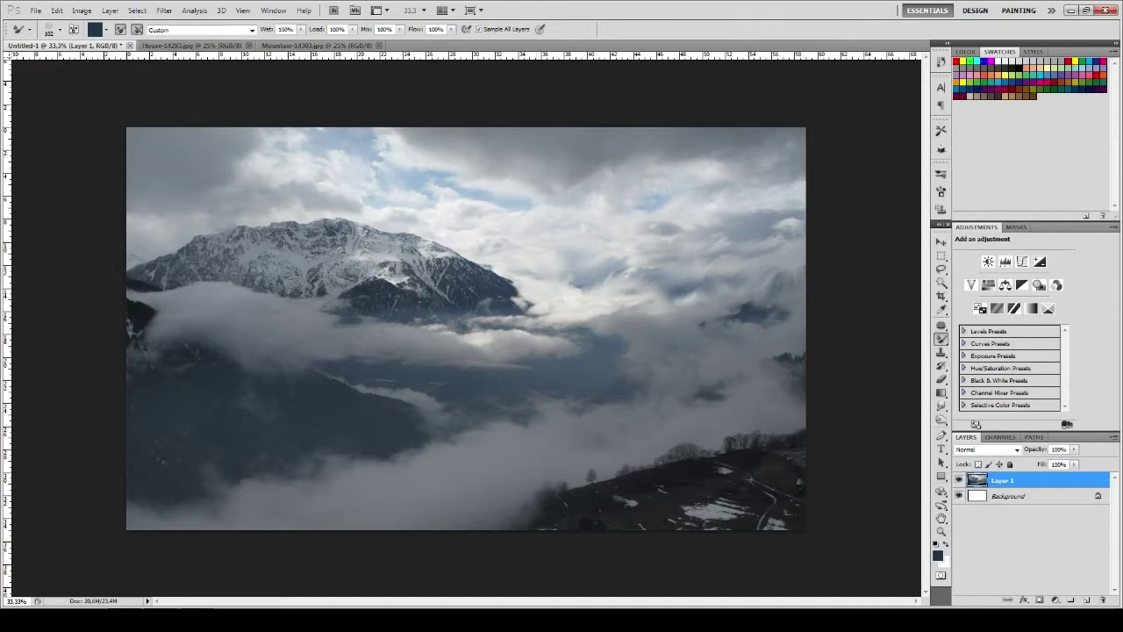
# Set the Mixer Brush size to 143
pyautogui.rightClick(247, 137)
pyautogui.moveTo(386, 175); pyautogui.dragTo(400, 175)
pyautogui.press('Return')
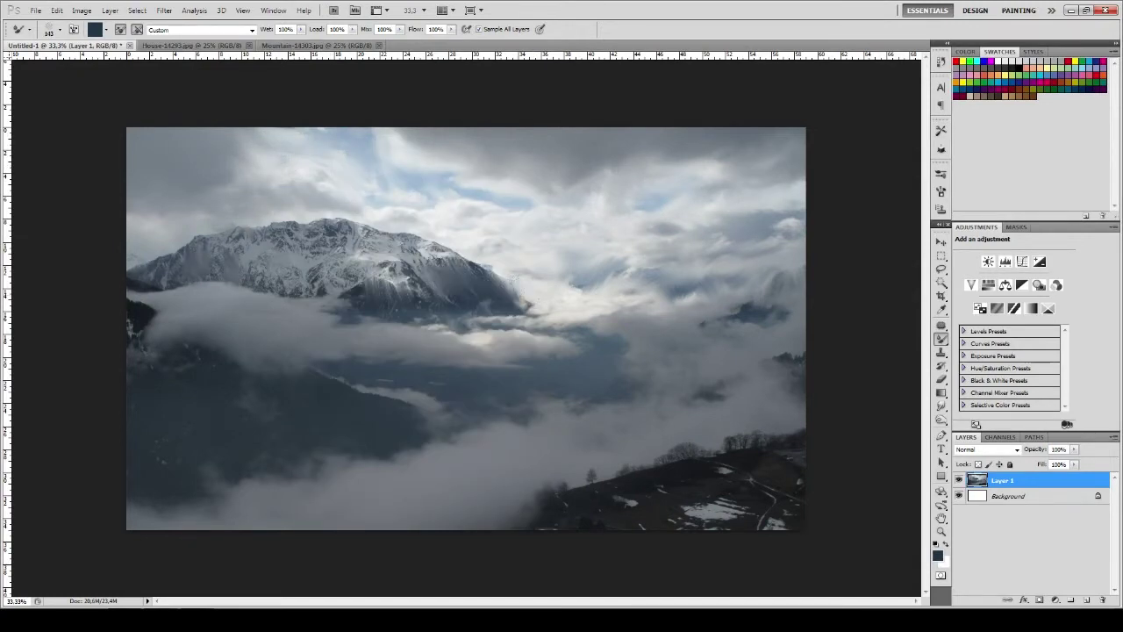
# Smear cloud over the snowy peak and left ridge until they turn hazy
pyautogui.moveTo(532, 318); pyautogui.dragTo(462, 355)
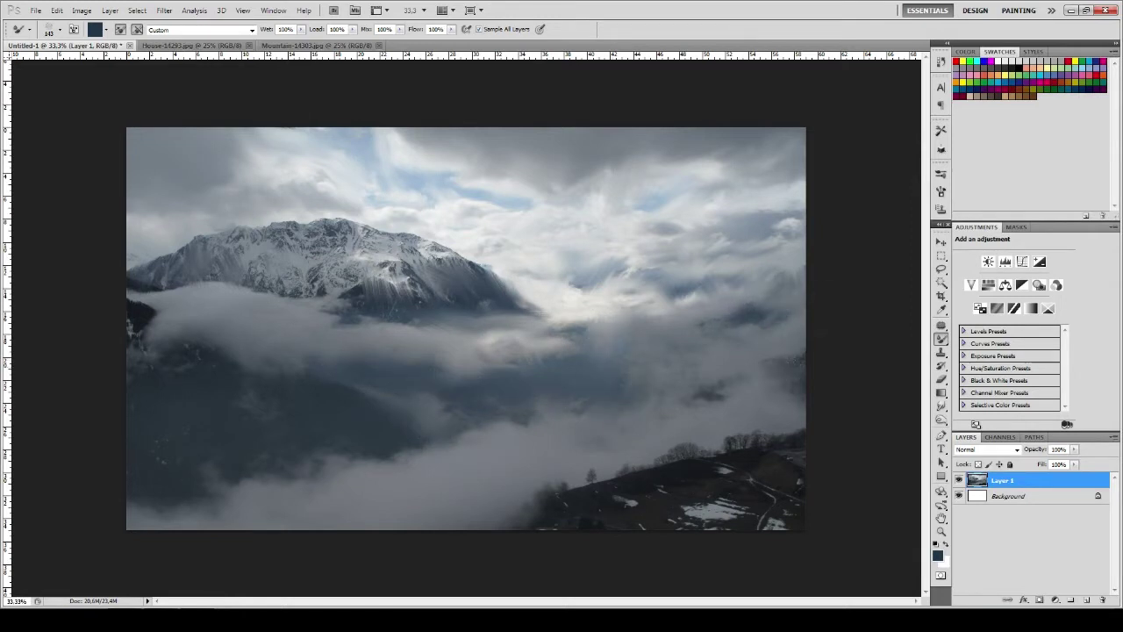
pyautogui.moveTo(298, 224)
pyautogui.mouseDown()
pyautogui.moveTo(395, 237)
pyautogui.moveTo(333, 250)
pyautogui.moveTo(184, 232)
pyautogui.mouseUp()
pyautogui.moveTo(368, 290)
pyautogui.mouseDown()
pyautogui.moveTo(149, 267)
pyautogui.moveTo(197, 259)
pyautogui.moveTo(141, 292)
pyautogui.mouseUp()
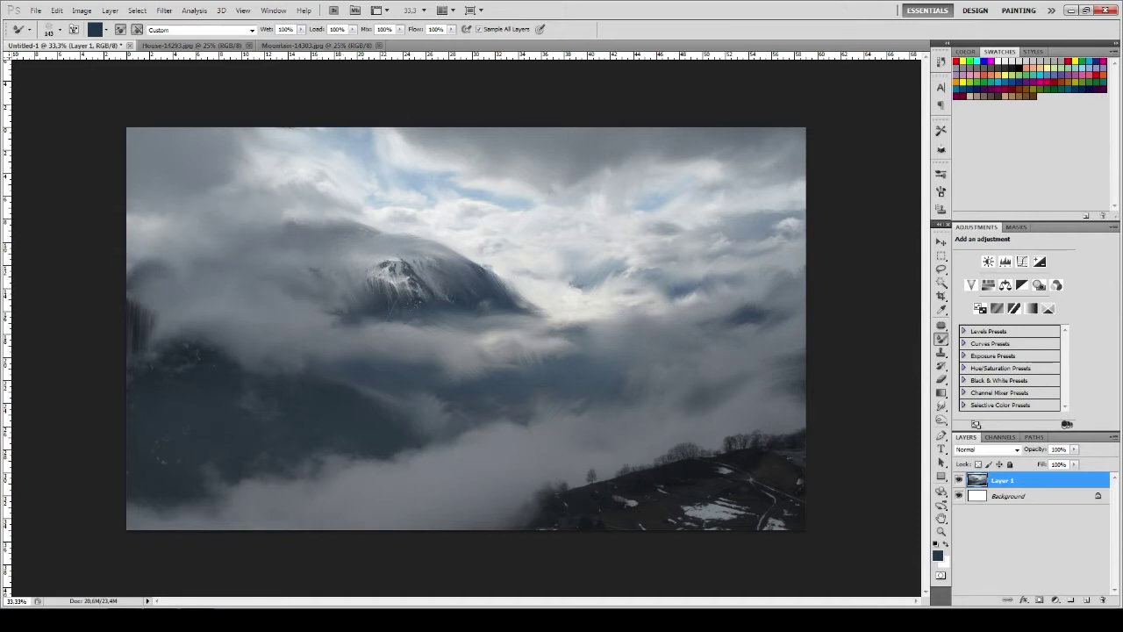
pyautogui.moveTo(474, 289)
pyautogui.mouseDown()
pyautogui.moveTo(403, 246)
pyautogui.moveTo(509, 289)
pyautogui.mouseUp()
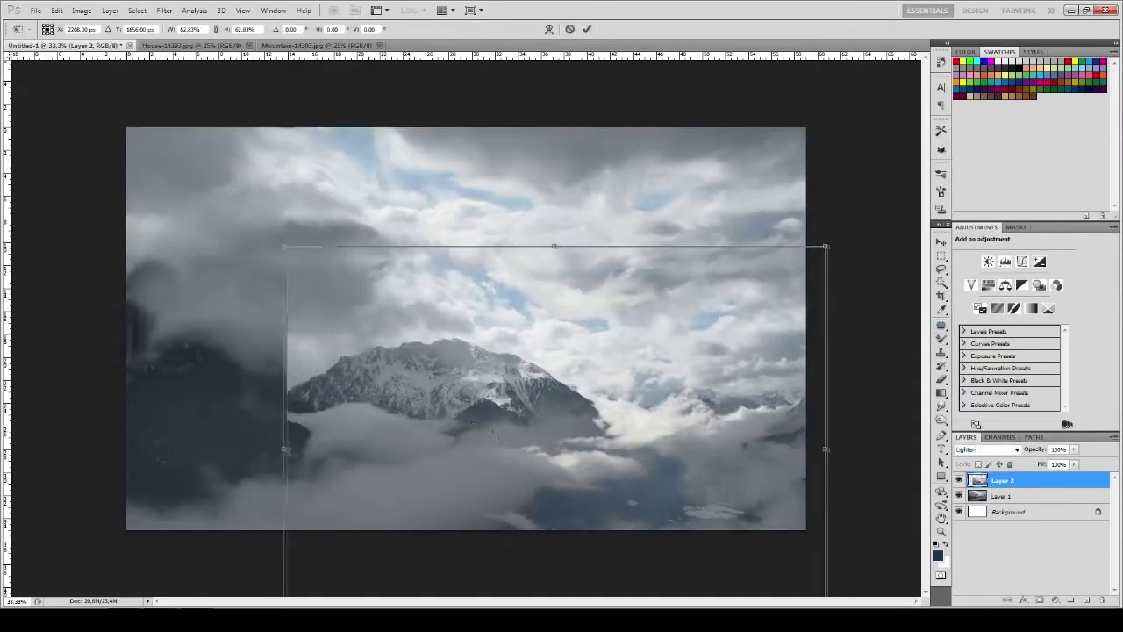
# Flip and scale the second mountain layer, then set it to Darken blending
pyautogui.moveTo(492, 435); pyautogui.dragTo(552, 404)
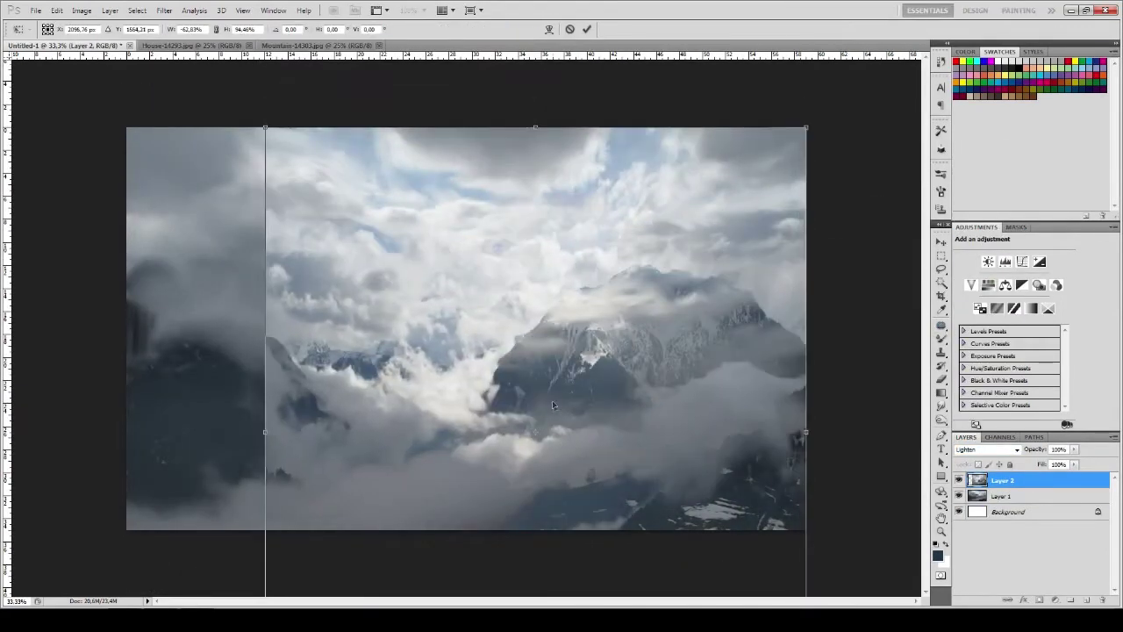
pyautogui.press('Return')
pyautogui.click(987, 449)
pyautogui.click(987, 195)
# Paint fog over the lower-left hard edge and select all of Mountain-14303.jpg
pyautogui.press('b')
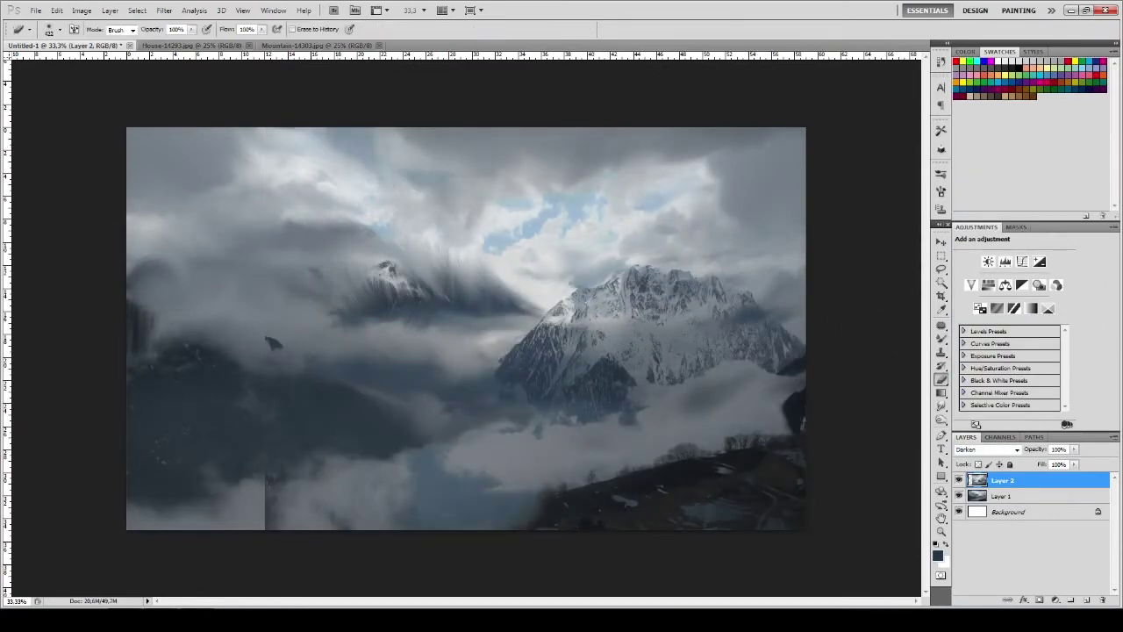
pyautogui.moveTo(279, 505); pyautogui.dragTo(505, 491)
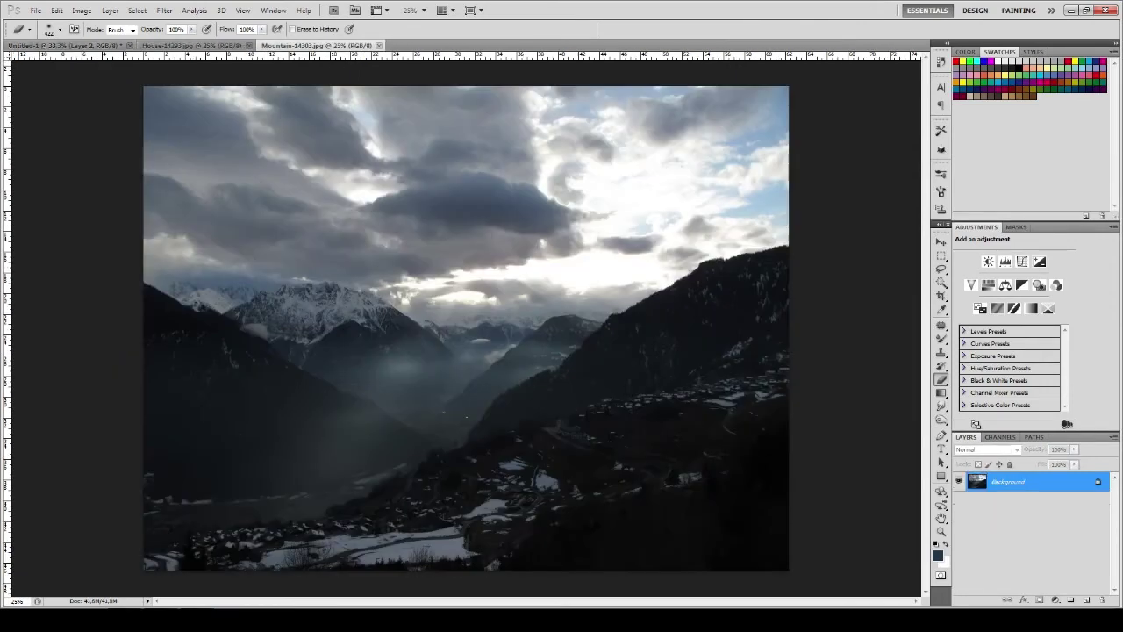
pyautogui.click(316, 45)
pyautogui.hotkey('ctrl', 'a')
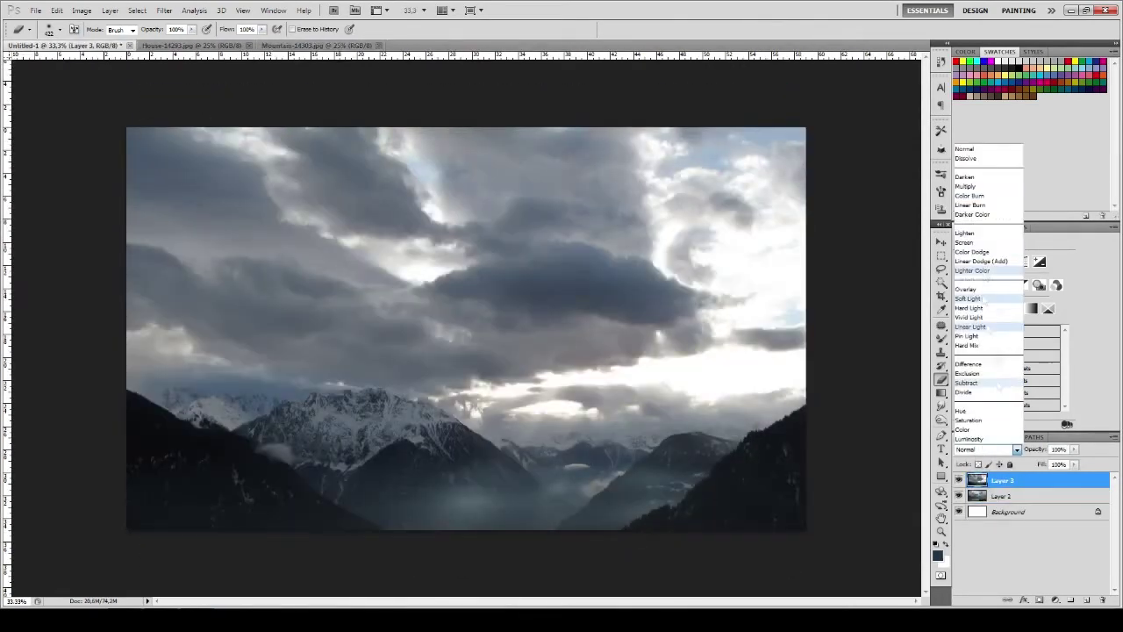
# Stretch the valley photo across the canvas in Darken blend mode
pyautogui.moveTo(127, 127); pyautogui.dragTo(197, 64)
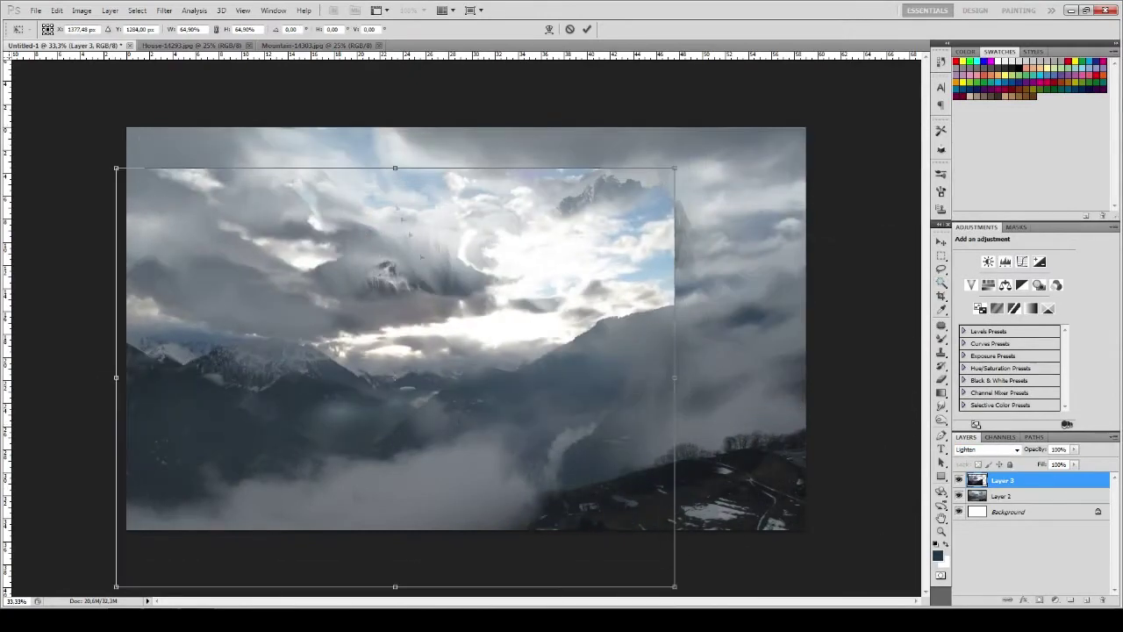
pyautogui.moveTo(197, 357); pyautogui.dragTo(127, 344)
pyautogui.click(987, 449)
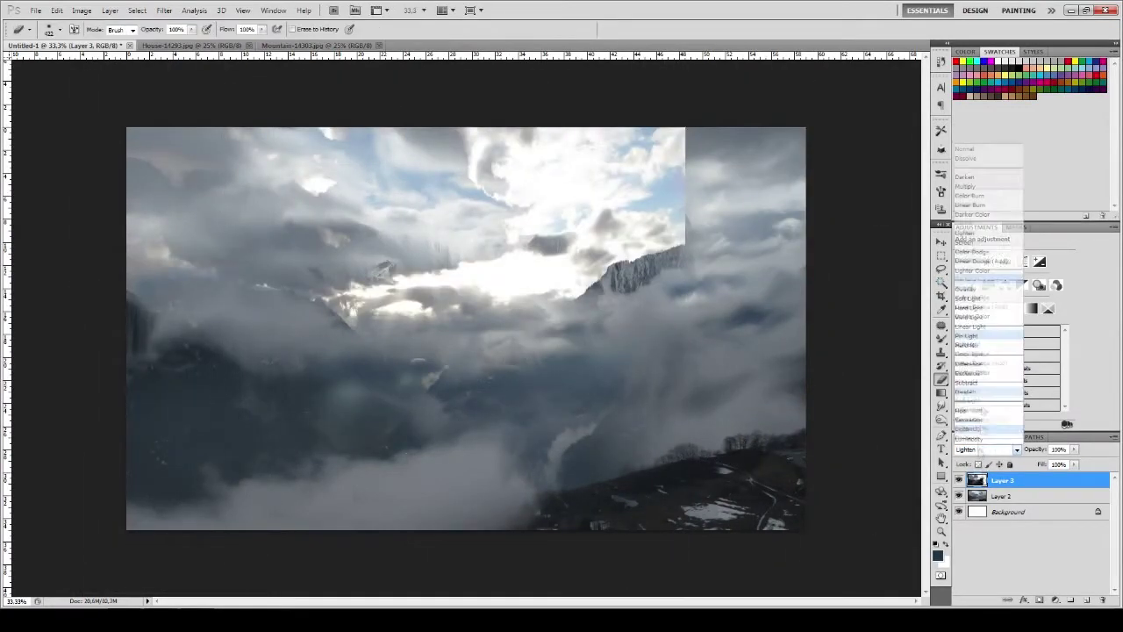
pyautogui.click(987, 175)
pyautogui.moveTo(688, 345); pyautogui.dragTo(799, 345)
pyautogui.hotkey('ctrl', '0')
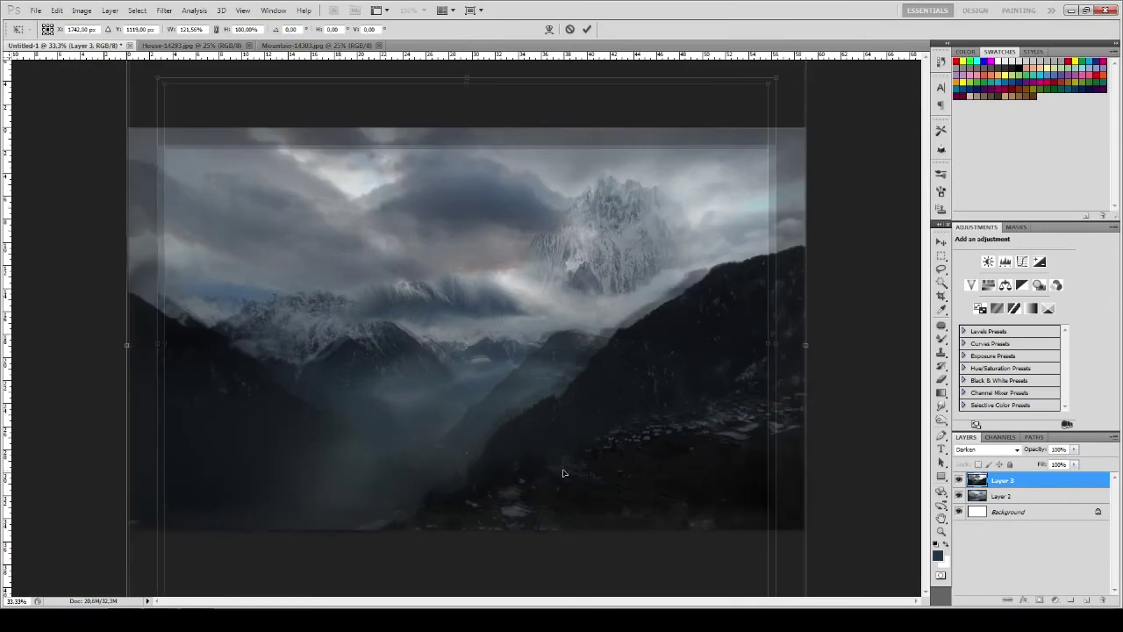
pyautogui.press('Return')
# Merge Layer 2 and Layer 3, then duplicate the merged layer
pyautogui.press('b')
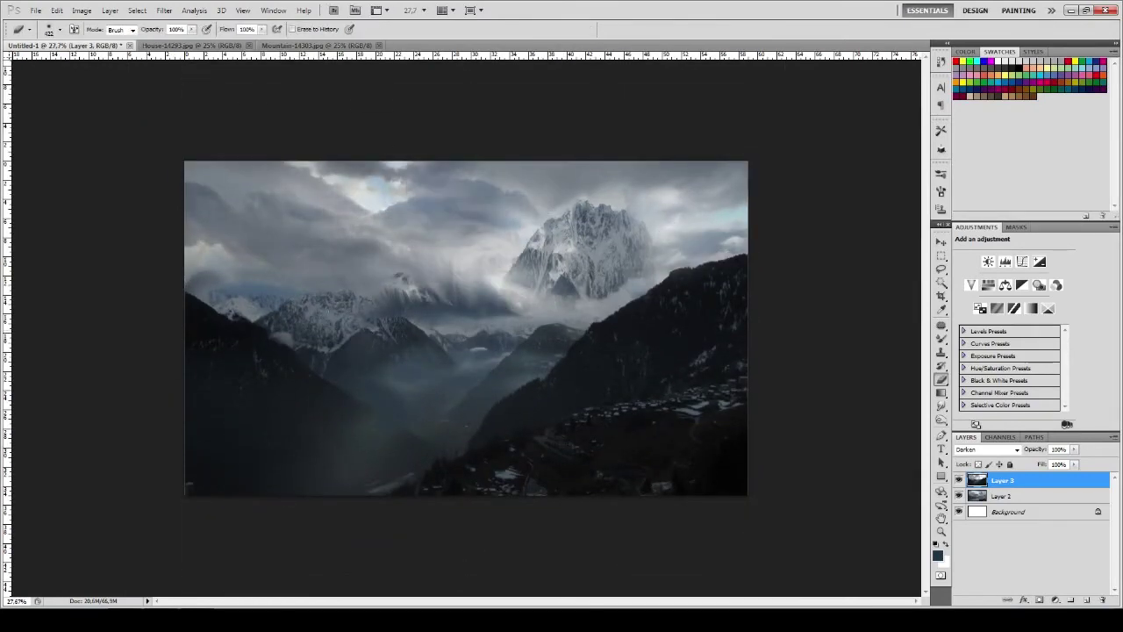
pyautogui.keyDown('shift'); pyautogui.click(1000, 496); pyautogui.keyUp('shift')
pyautogui.hotkey('ctrl', 'e')
pyautogui.hotkey('ctrl', 'j')
pyautogui.press('b')
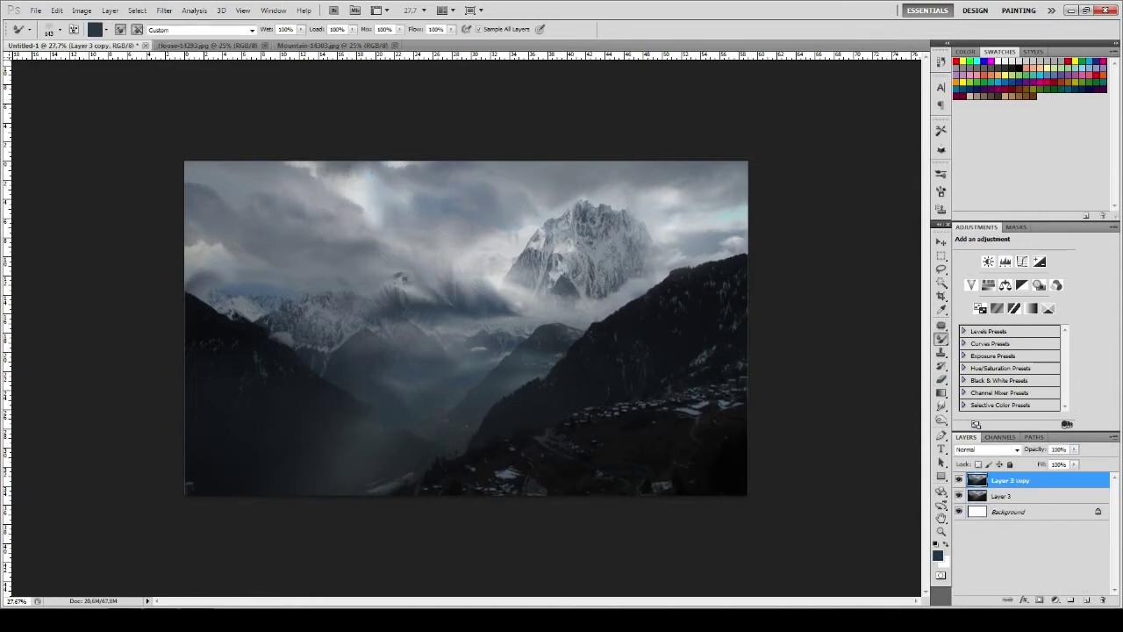
# Paint soft Normal-mode mist over the lower and right areas
pyautogui.hotkey('ctrl', '0')
pyautogui.hotkey('ctrl', '-')
pyautogui.hotkey('shift', 'b')
pyautogui.click(586, 311)
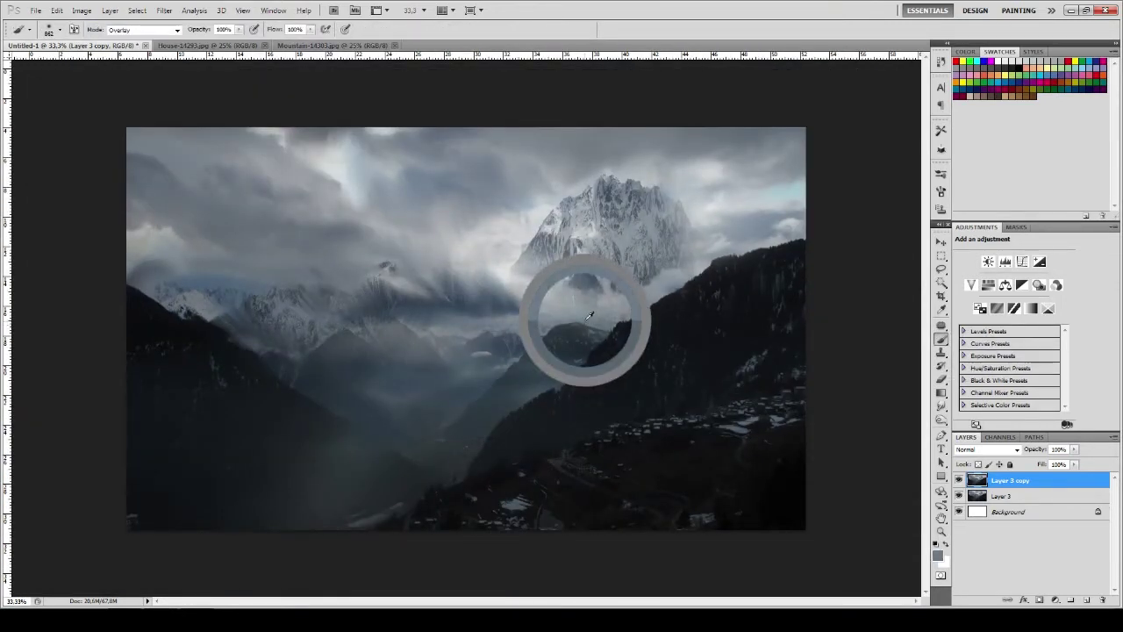
pyautogui.click(941, 192)
pyautogui.click(940, 191)
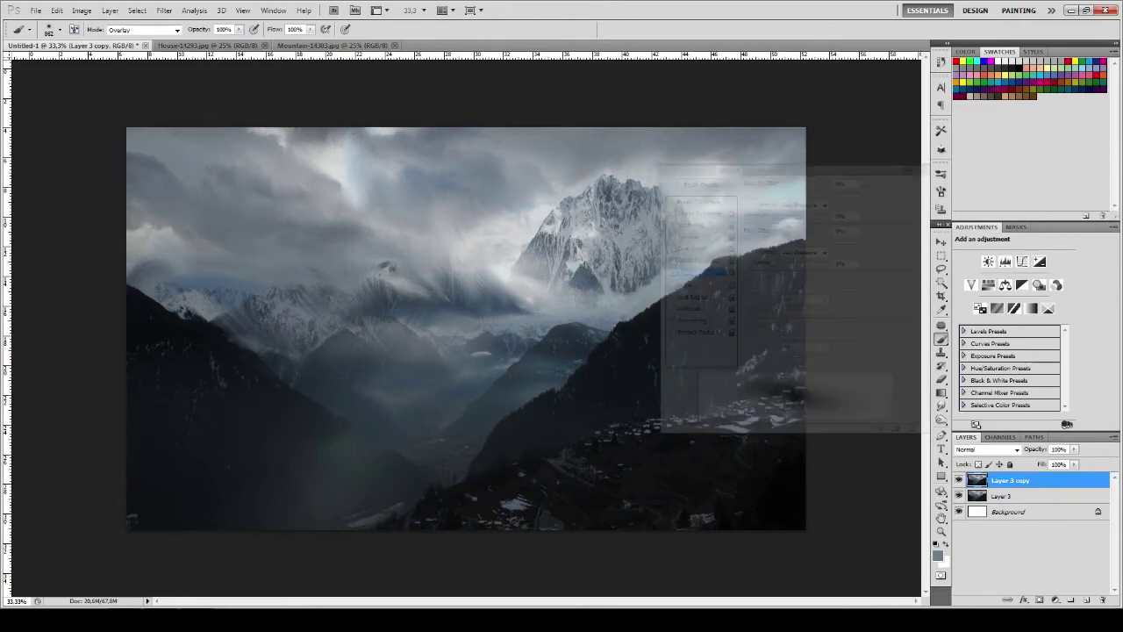
pyautogui.click(145, 30)
pyautogui.click(148, 43)
pyautogui.moveTo(772, 299)
pyautogui.mouseDown()
pyautogui.moveTo(421, 500)
pyautogui.moveTo(755, 290)
pyautogui.moveTo(772, 193)
pyautogui.mouseUp()
pyautogui.press('e')
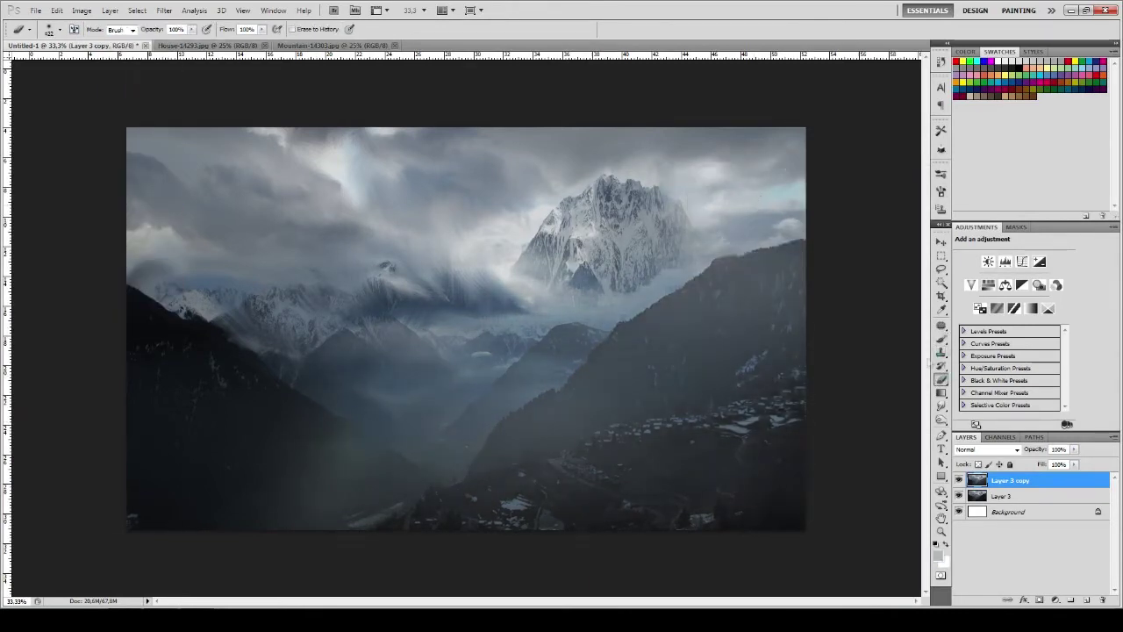
pyautogui.press('b')
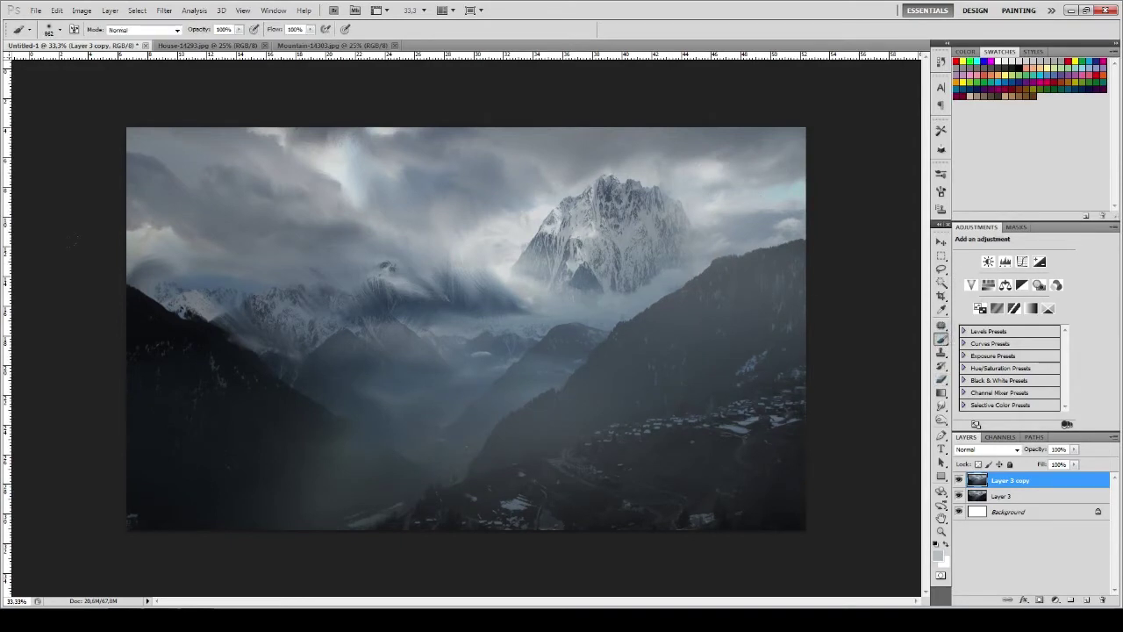
# Lasso a freehand selection around the peak and right slope, then deselect
pyautogui.moveTo(941, 339); pyautogui.dragTo(991, 375)
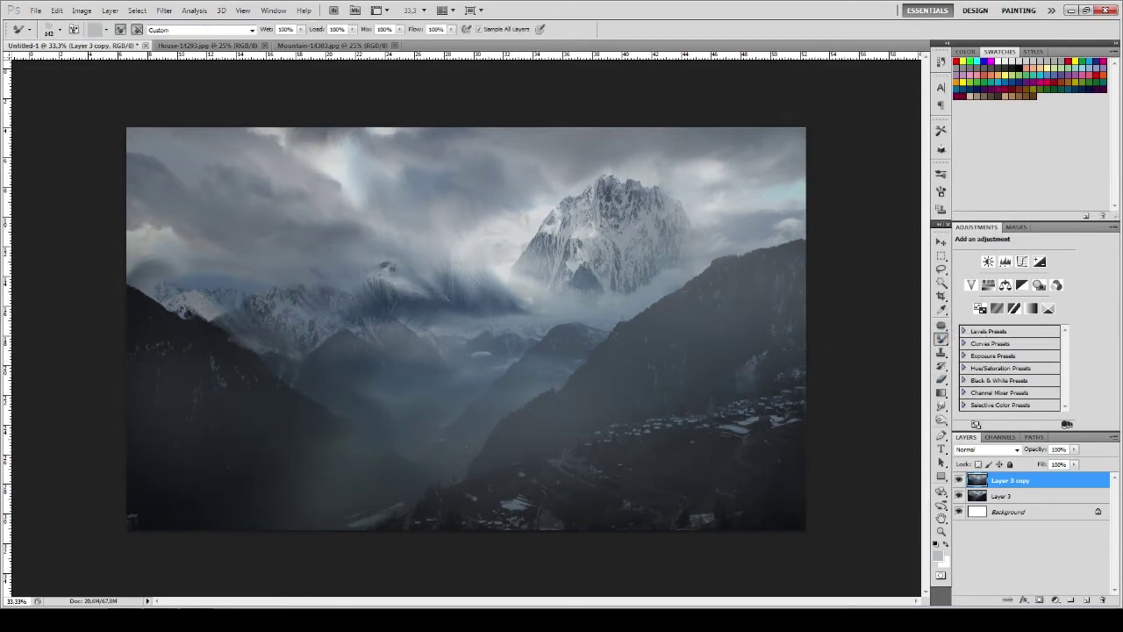
pyautogui.click(941, 269)
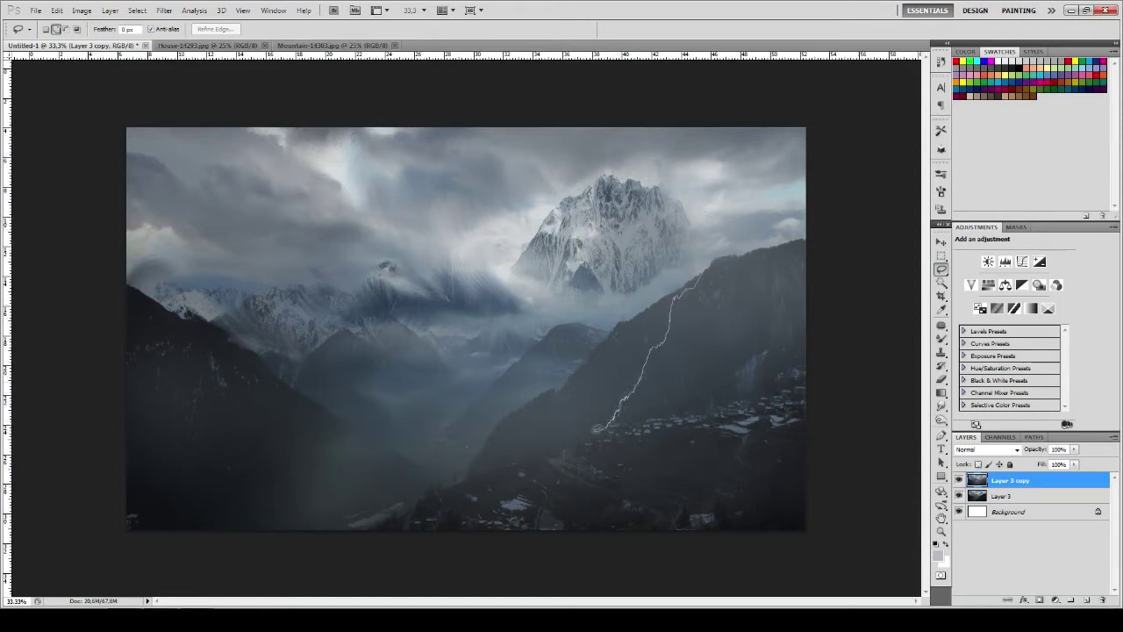
pyautogui.moveTo(478, 465); pyautogui.dragTo(693, 280)
pyautogui.press('b')
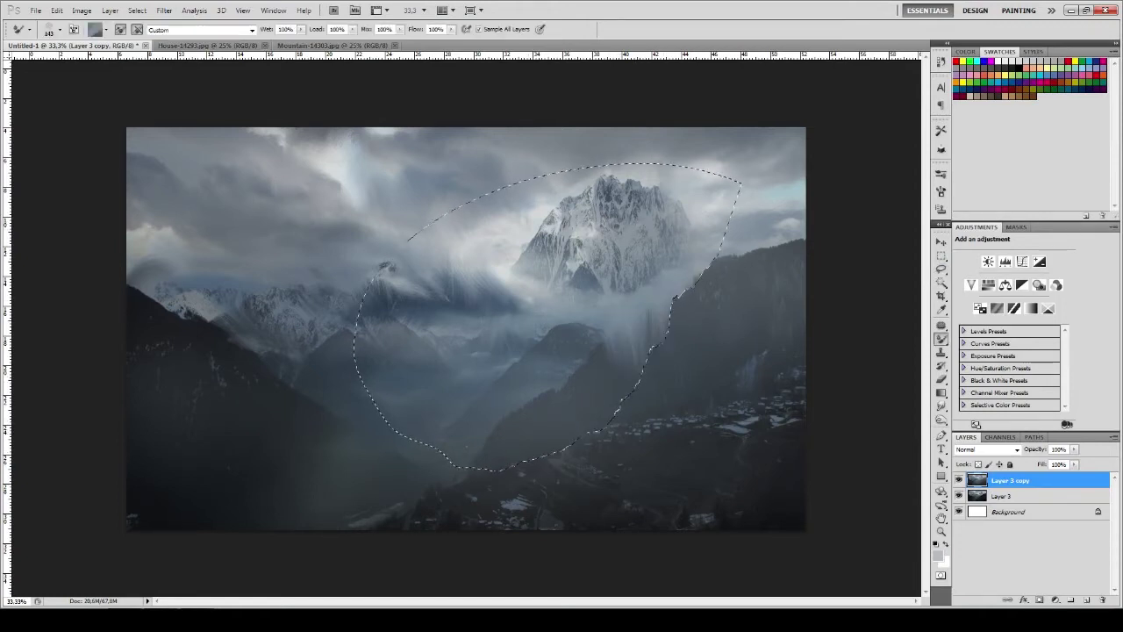
pyautogui.hotkey('ctrl', 'd')
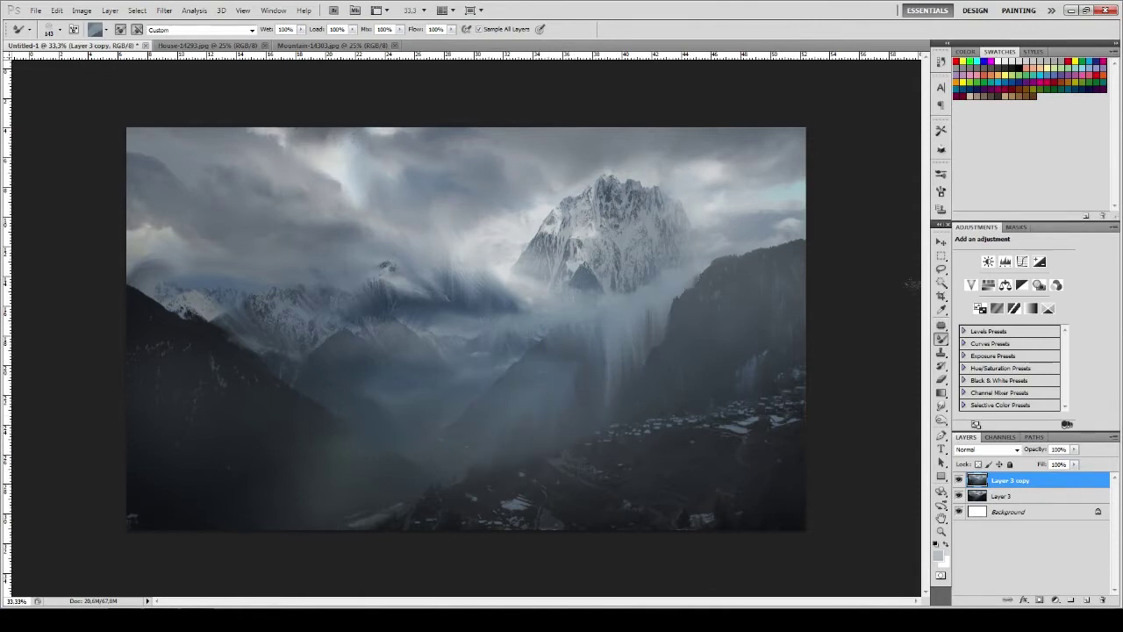
# Adjust the Mixer Brush tip and blend the peak's left edge down into mist
pyautogui.click(941, 191)
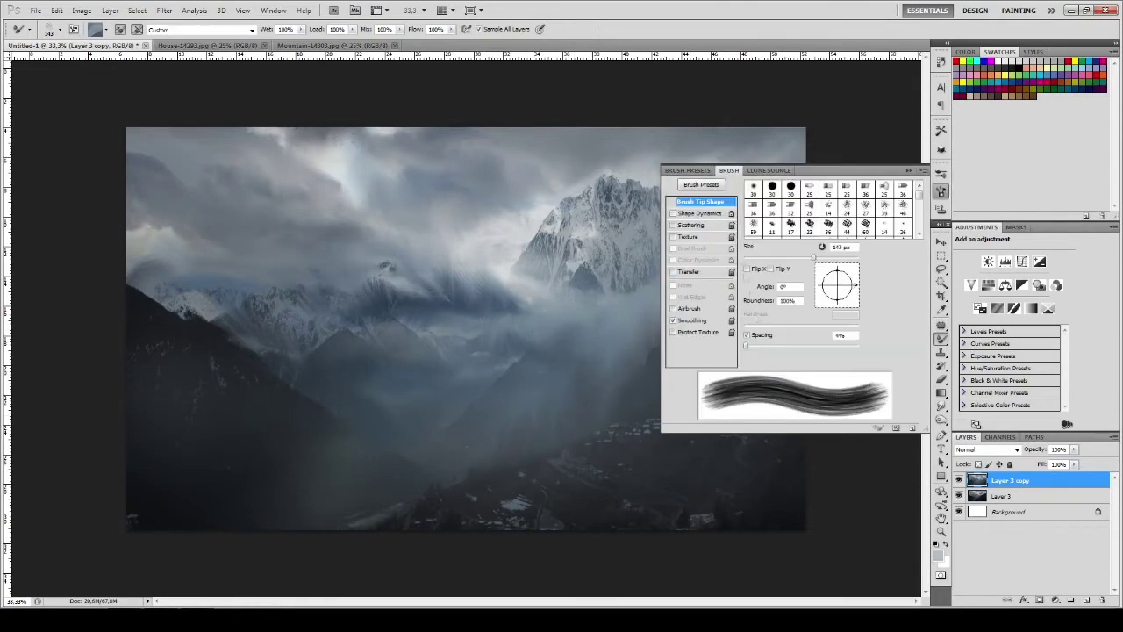
pyautogui.click(908, 171)
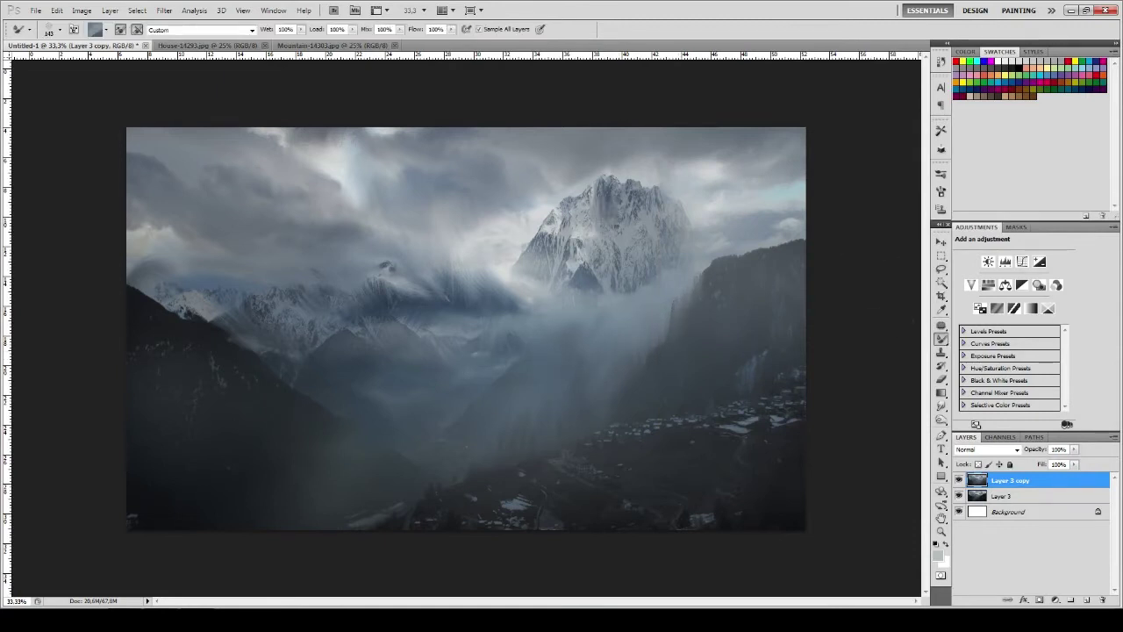
pyautogui.moveTo(548, 209); pyautogui.dragTo(524, 270)
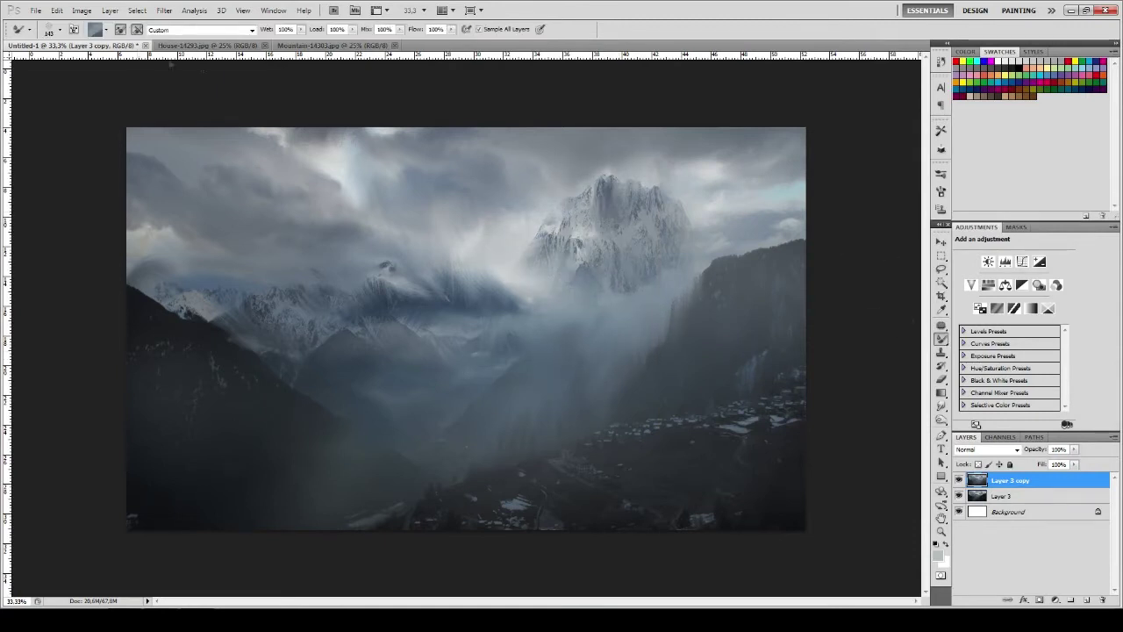
pyautogui.click(74, 29)
pyautogui.click(74, 29)
# Copy a lassoed area to a new layer and distort it into a wide lake band
pyautogui.press('l')
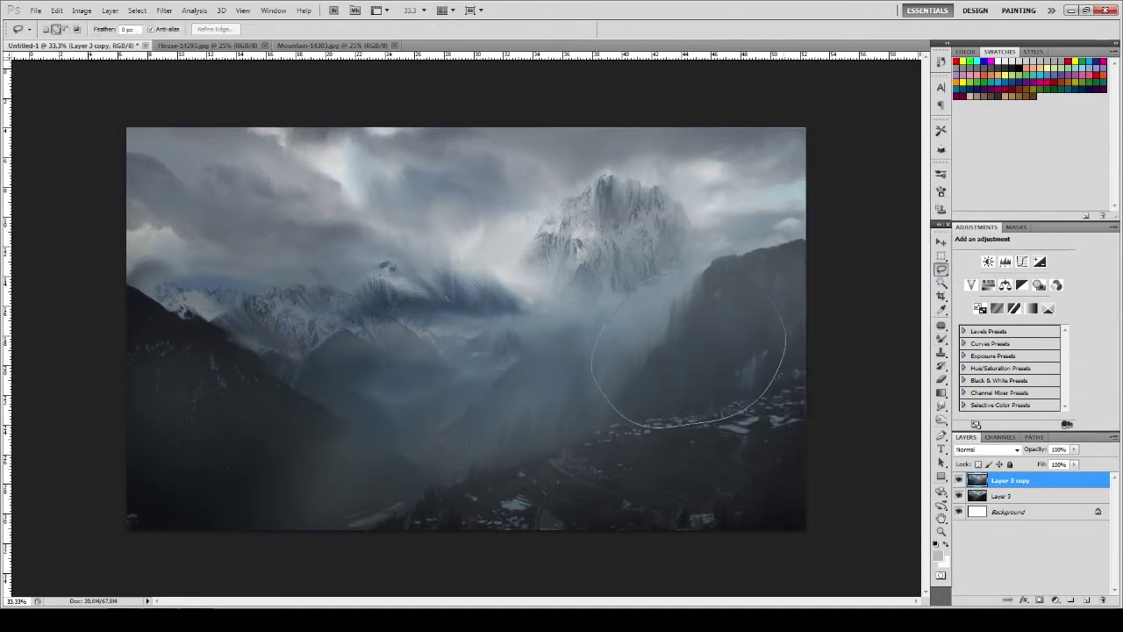
pyautogui.hotkey('ctrl', 'j')
pyautogui.hotkey('ctrl', 't')
pyautogui.moveTo(589, 430); pyautogui.dragTo(10, 568)
pyautogui.moveTo(589, 270); pyautogui.dragTo(411, 326)
pyautogui.moveTo(890, 602)
pyautogui.mouseDown()
pyautogui.moveTo(883, 523)
pyautogui.moveTo(965, 562)
pyautogui.mouseUp()
pyautogui.moveTo(883, 368); pyautogui.dragTo(810, 351)
pyautogui.moveTo(412, 327); pyautogui.dragTo(466, 346)
pyautogui.moveTo(675, 380); pyautogui.dragTo(675, 499)
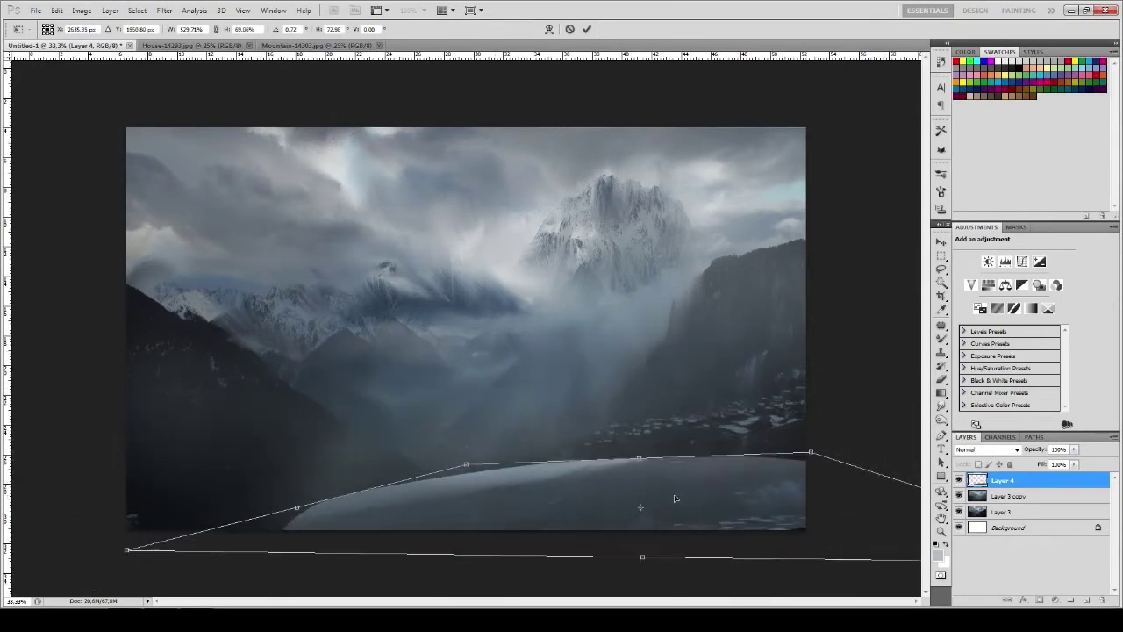
pyautogui.press('Return')
# Copy the town area and reshape it into a dark lens-shaped lake at bottom left
pyautogui.click(1007, 495)
pyautogui.moveTo(727, 263); pyautogui.dragTo(728, 267)
pyautogui.hotkey('ctrl', 'j')
pyautogui.hotkey('ctrl', 't')
pyautogui.moveTo(737, 386); pyautogui.dragTo(254, 492)
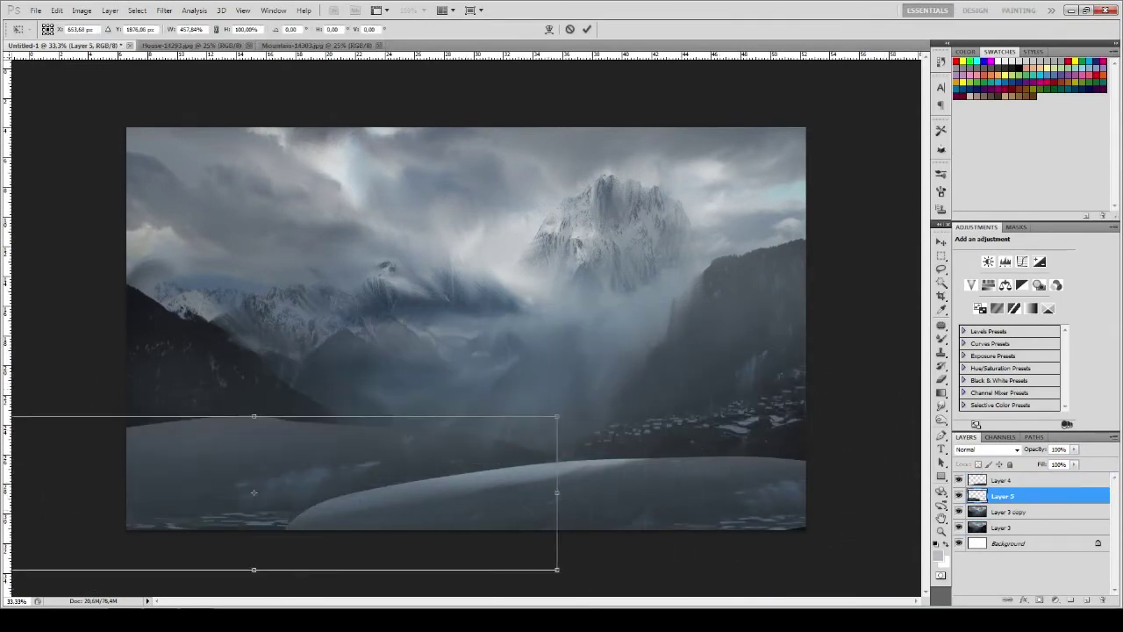
pyautogui.moveTo(10, 569); pyautogui.dragTo(163, 324)
pyautogui.moveTo(556, 568)
pyautogui.mouseDown()
pyautogui.moveTo(760, 534)
pyautogui.moveTo(766, 358)
pyautogui.mouseUp()
pyautogui.moveTo(163, 324); pyautogui.dragTo(161, 375)
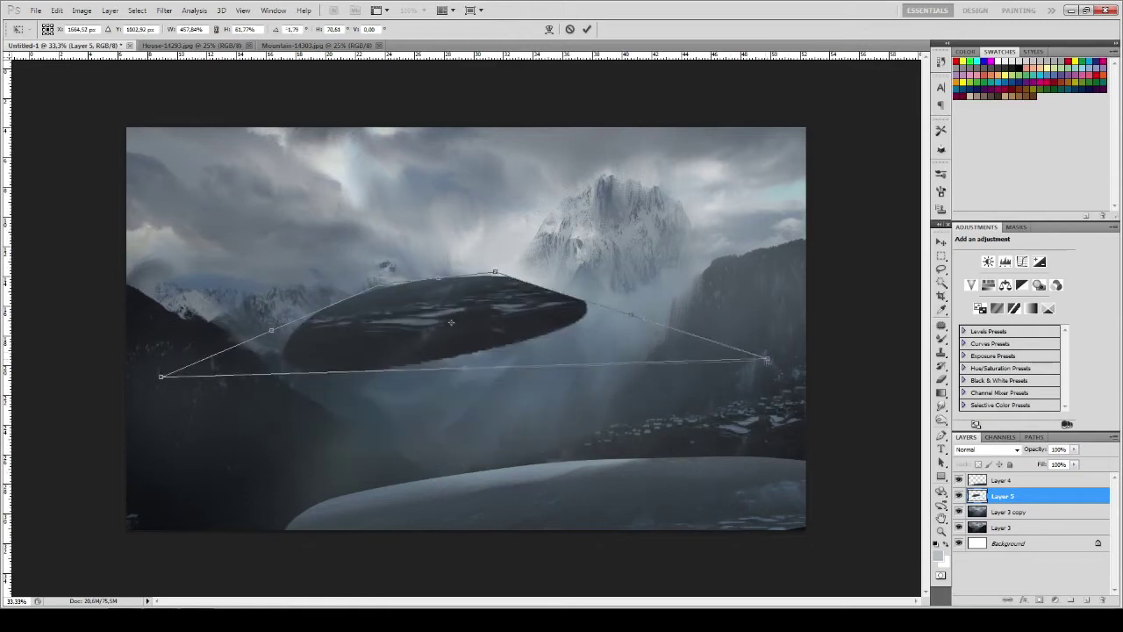
pyautogui.moveTo(451, 323); pyautogui.dragTo(350, 492)
pyautogui.press('Return')
# Merge Layer 5 into Layer 4 and smear the lake shoreline and reflections
pyautogui.press('l')
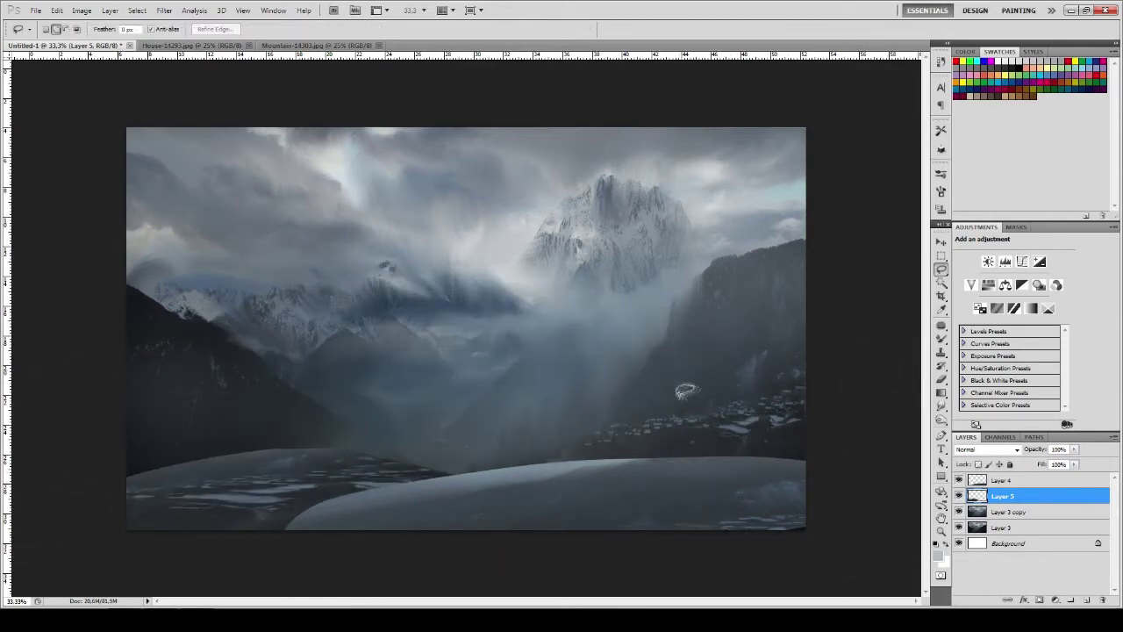
pyautogui.keyDown('shift'); pyautogui.click(1003, 480); pyautogui.keyUp('shift')
pyautogui.hotkey('ctrl', 'e')
pyautogui.press('b')
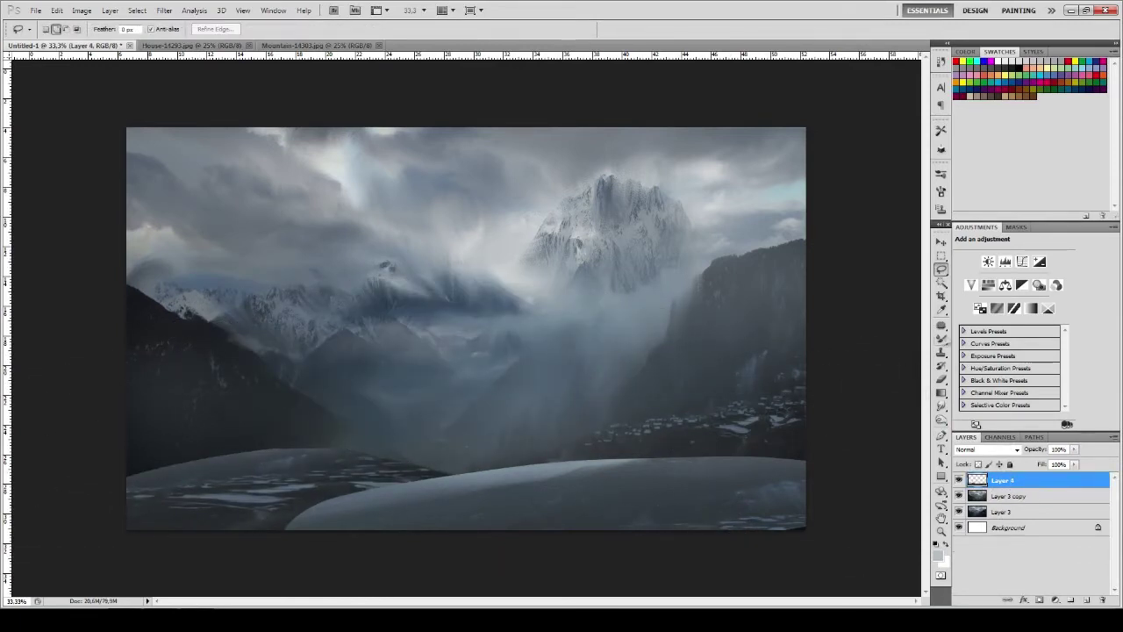
pyautogui.moveTo(688, 461)
pyautogui.mouseDown()
pyautogui.moveTo(456, 478)
pyautogui.moveTo(272, 469)
pyautogui.mouseUp()
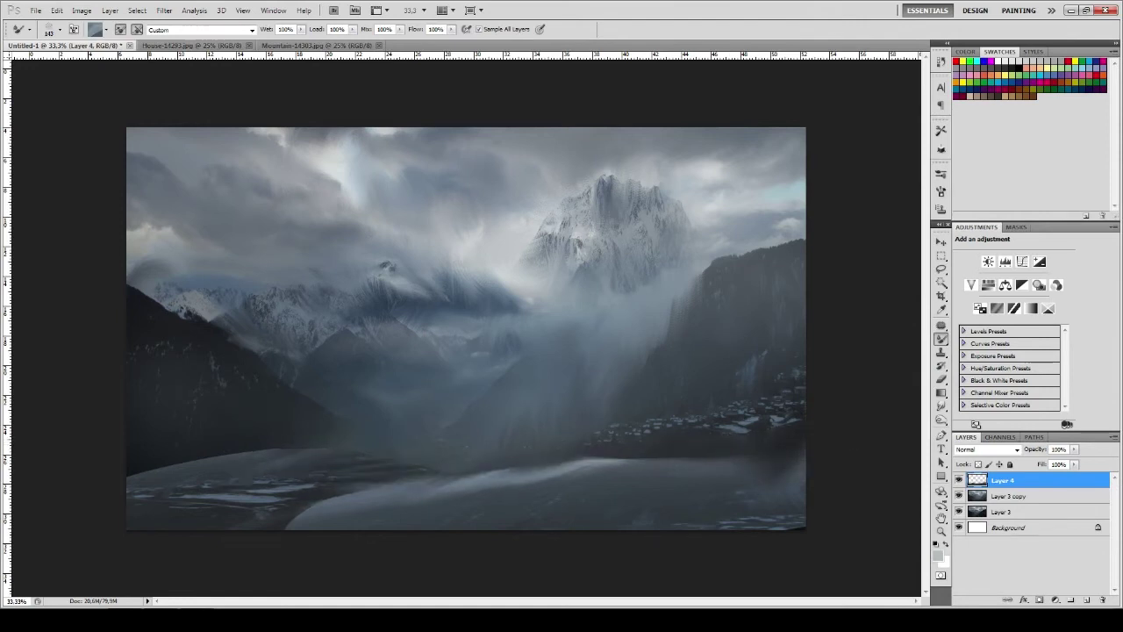
pyautogui.moveTo(175, 498); pyautogui.dragTo(430, 488)
# Merge the painted layers into Layer 4 and smear the mountains into vertical streaks
pyautogui.keyDown('shift'); pyautogui.click(1001, 511); pyautogui.keyUp('shift')
pyautogui.hotkey('ctrl', 'e')
pyautogui.moveTo(508, 279); pyautogui.dragTo(482, 316)
pyautogui.moveTo(140, 280); pyautogui.dragTo(176, 342)
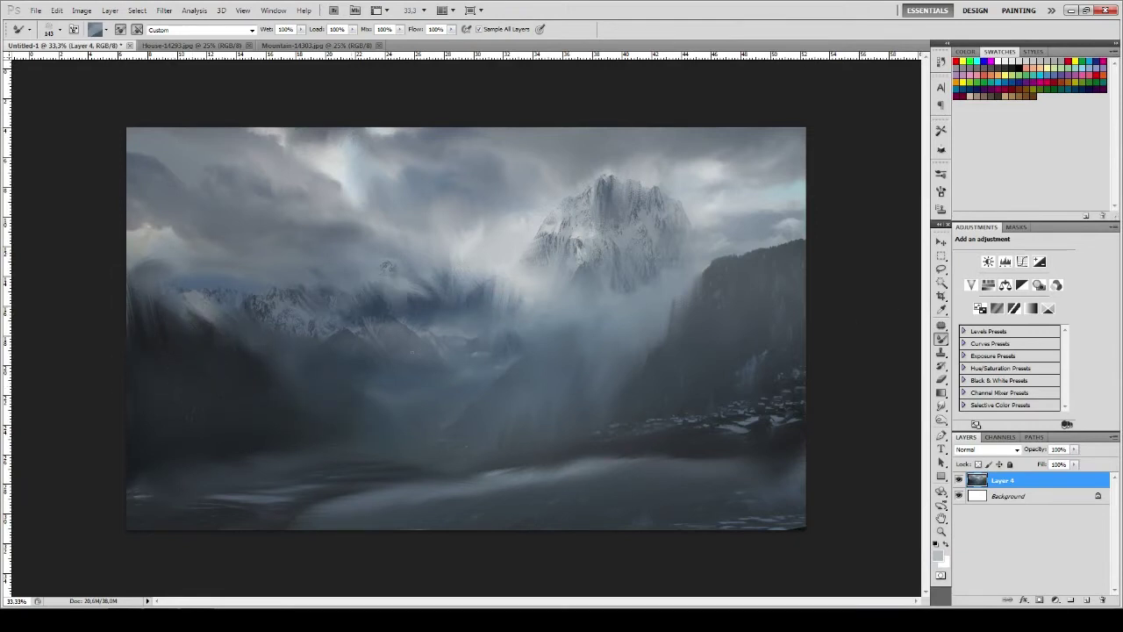
# Smear the snowy central peak away into mist with the Mixer Brush
pyautogui.press('l')
pyautogui.press('b')
pyautogui.moveTo(537, 151)
pyautogui.mouseDown()
pyautogui.moveTo(571, 191)
pyautogui.moveTo(684, 176)
pyautogui.mouseUp()
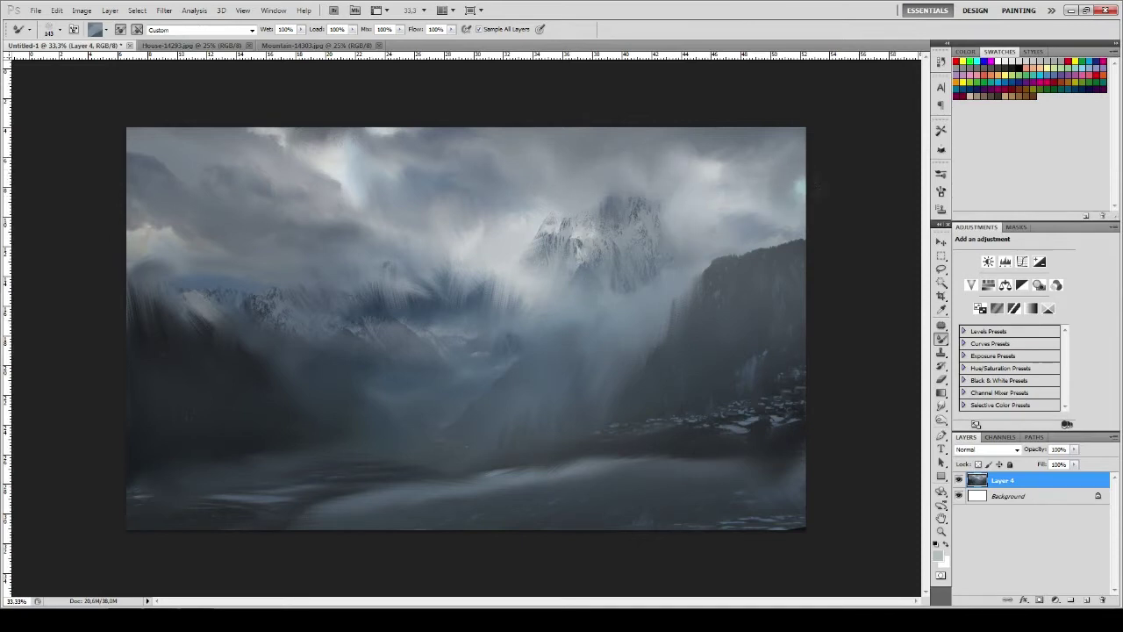
pyautogui.moveTo(554, 227); pyautogui.dragTo(526, 316)
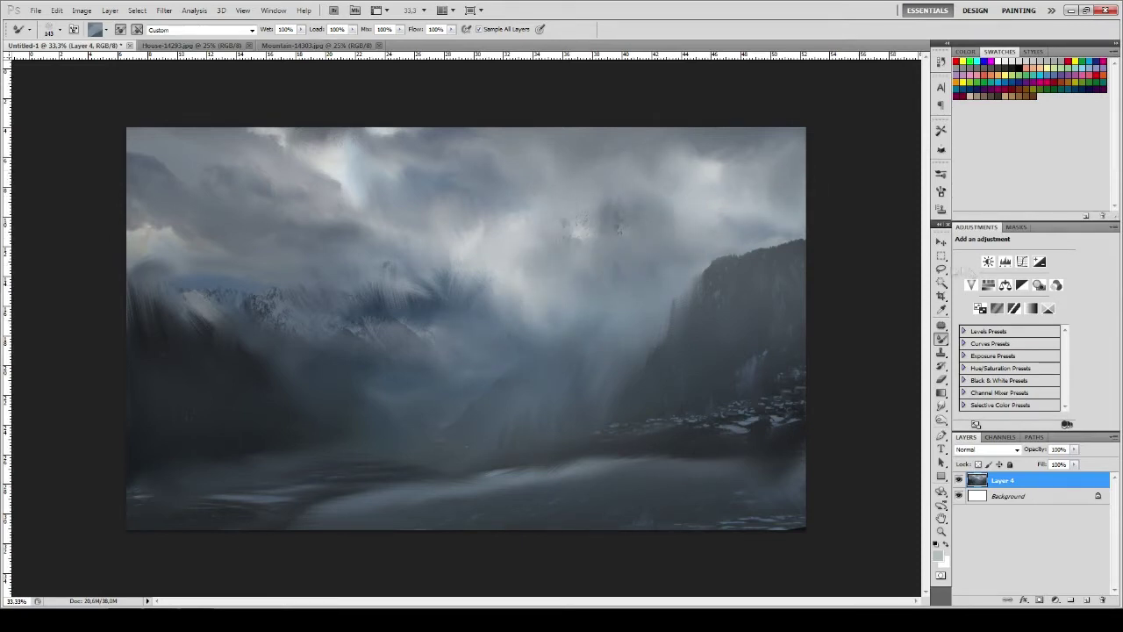
# Lasso the right cliff and streak it vertically into a darker wall, then deselect
pyautogui.press('l')
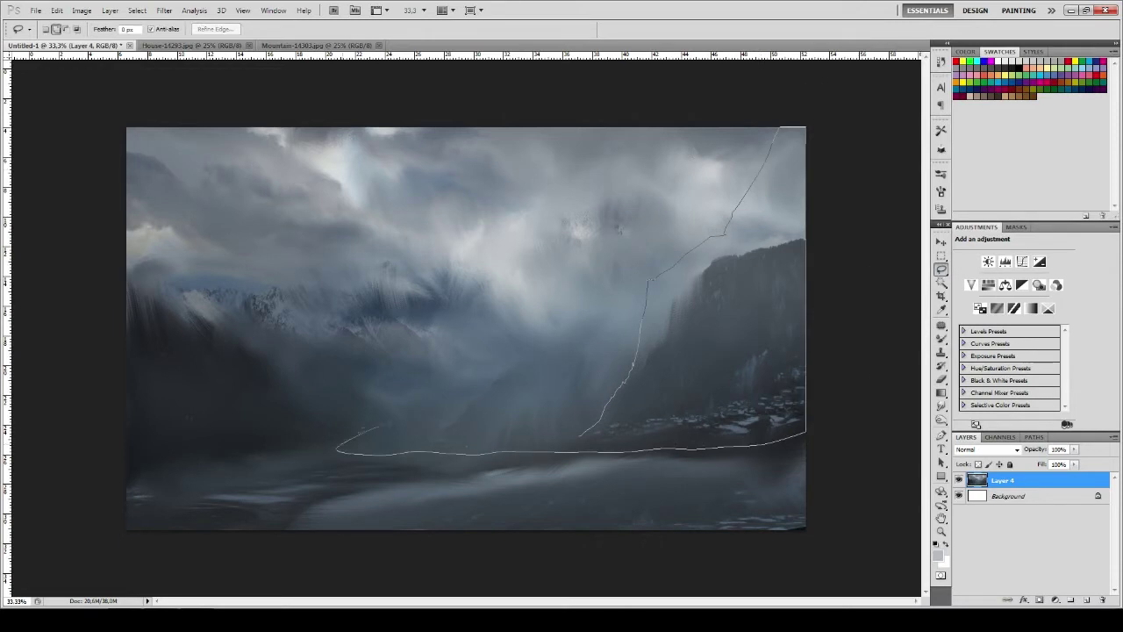
pyautogui.moveTo(377, 426); pyautogui.dragTo(579, 433)
pyautogui.press('b')
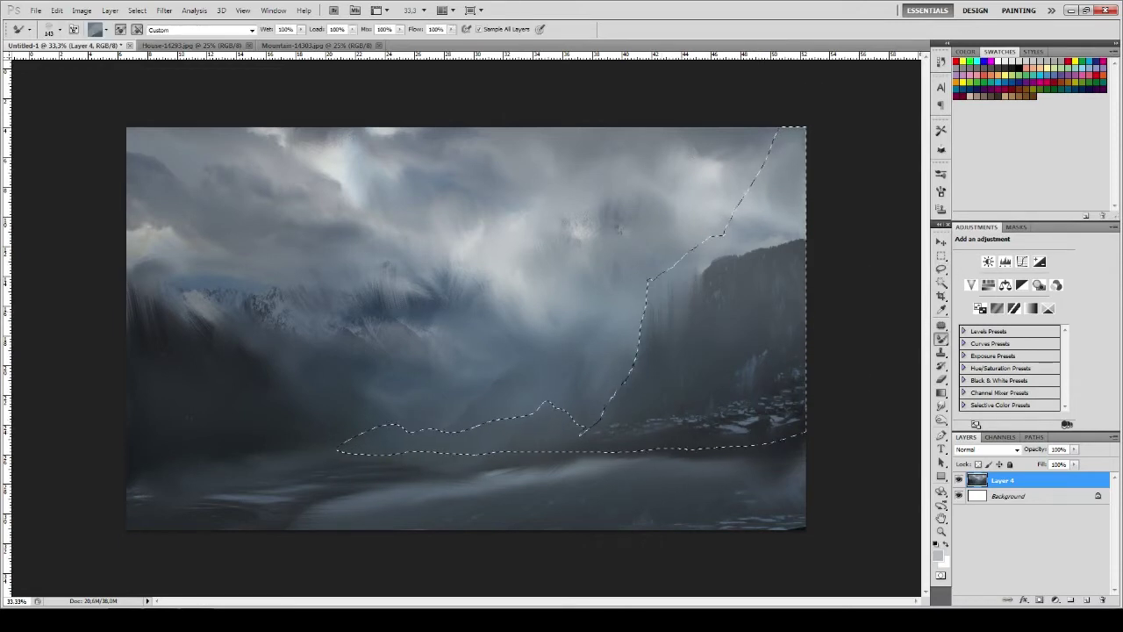
pyautogui.moveTo(693, 211); pyautogui.dragTo(685, 351)
pyautogui.moveTo(781, 140); pyautogui.dragTo(785, 245)
pyautogui.moveTo(763, 167)
pyautogui.mouseDown()
pyautogui.moveTo(772, 237)
pyautogui.moveTo(702, 281)
pyautogui.moveTo(745, 263)
pyautogui.mouseUp()
pyautogui.moveTo(711, 220)
pyautogui.mouseDown()
pyautogui.moveTo(632, 377)
pyautogui.moveTo(667, 289)
pyautogui.mouseUp()
pyautogui.moveTo(702, 176); pyautogui.dragTo(666, 289)
pyautogui.moveTo(781, 132); pyautogui.dragTo(702, 255)
pyautogui.moveTo(641, 338); pyautogui.dragTo(622, 381)
pyautogui.hotkey('ctrl', 'd')
# With a soft brush, paint mist over the lower left and darken the water
pyautogui.press('l')
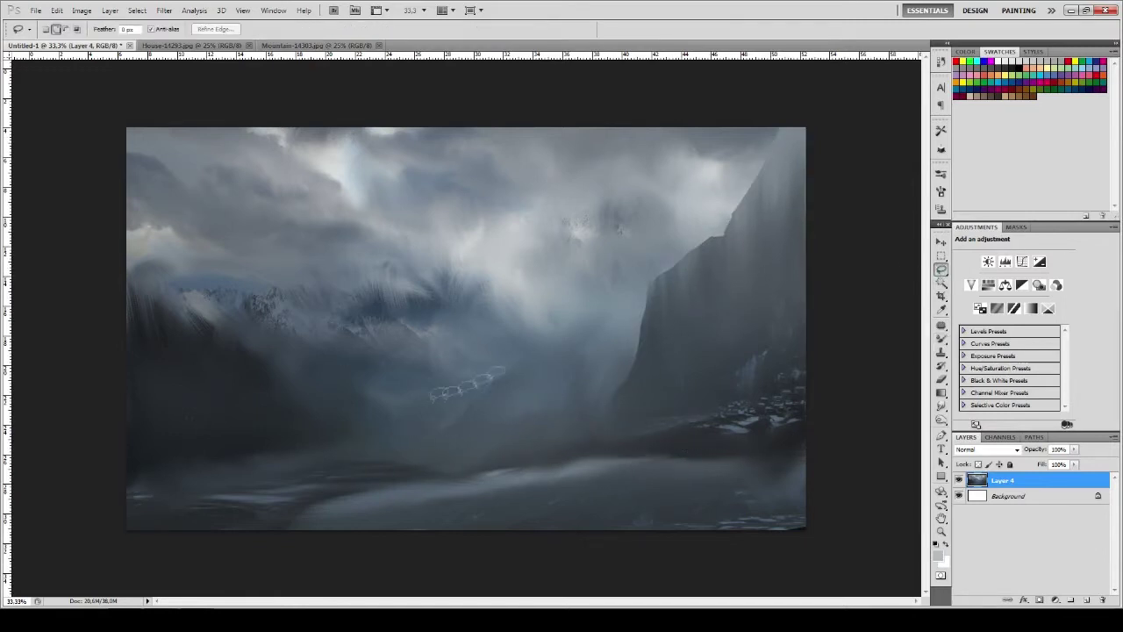
pyautogui.press('b')
pyautogui.rightClick(381, 200)
pyautogui.moveTo(412, 299); pyautogui.dragTo(298, 395)
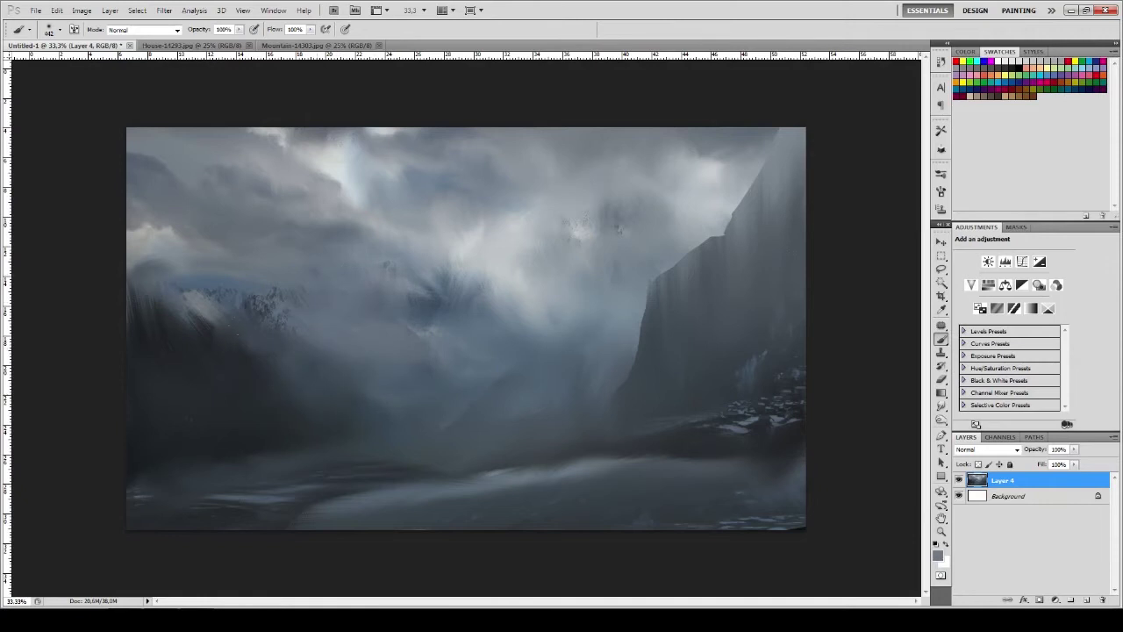
pyautogui.moveTo(316, 334); pyautogui.dragTo(326, 427)
pyautogui.moveTo(614, 412); pyautogui.dragTo(140, 456)
pyautogui.moveTo(202, 289); pyautogui.dragTo(131, 439)
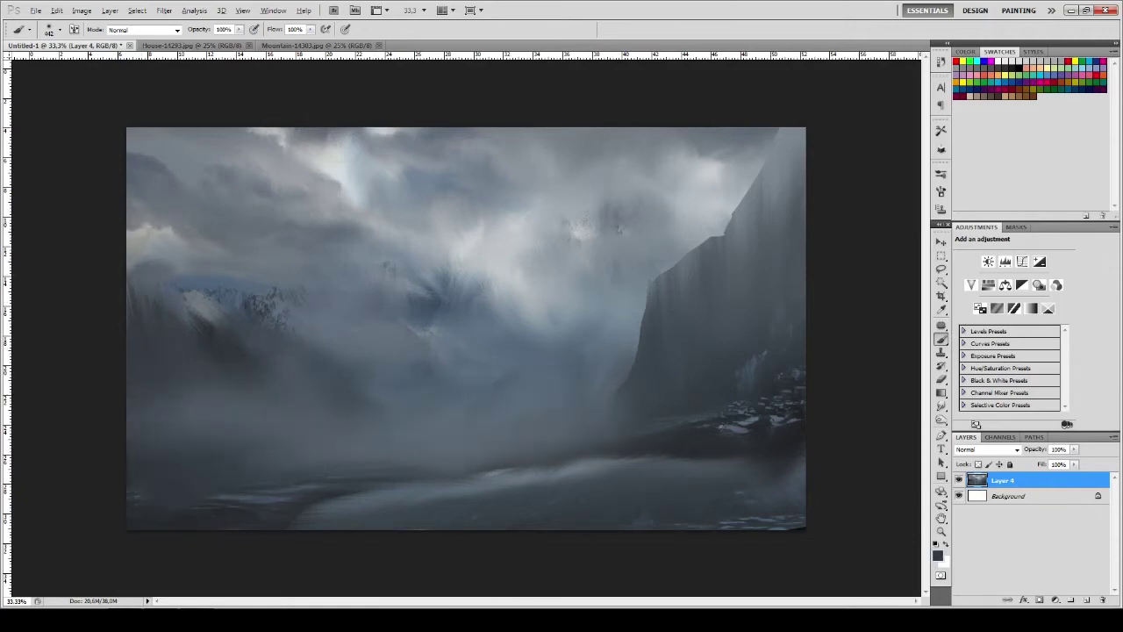
pyautogui.moveTo(500, 465); pyautogui.dragTo(386, 430)
pyautogui.moveTo(790, 478); pyautogui.dragTo(220, 500)
# Brush mist over the right-side rocks and left mountains and repaint the centre sky
pyautogui.moveTo(465, 456); pyautogui.dragTo(789, 386)
pyautogui.moveTo(666, 377); pyautogui.dragTo(799, 438)
pyautogui.moveTo(246, 320); pyautogui.dragTo(176, 369)
pyautogui.moveTo(272, 289); pyautogui.dragTo(185, 351)
pyautogui.moveTo(439, 272); pyautogui.dragTo(263, 378)
pyautogui.moveTo(588, 237); pyautogui.dragTo(483, 351)
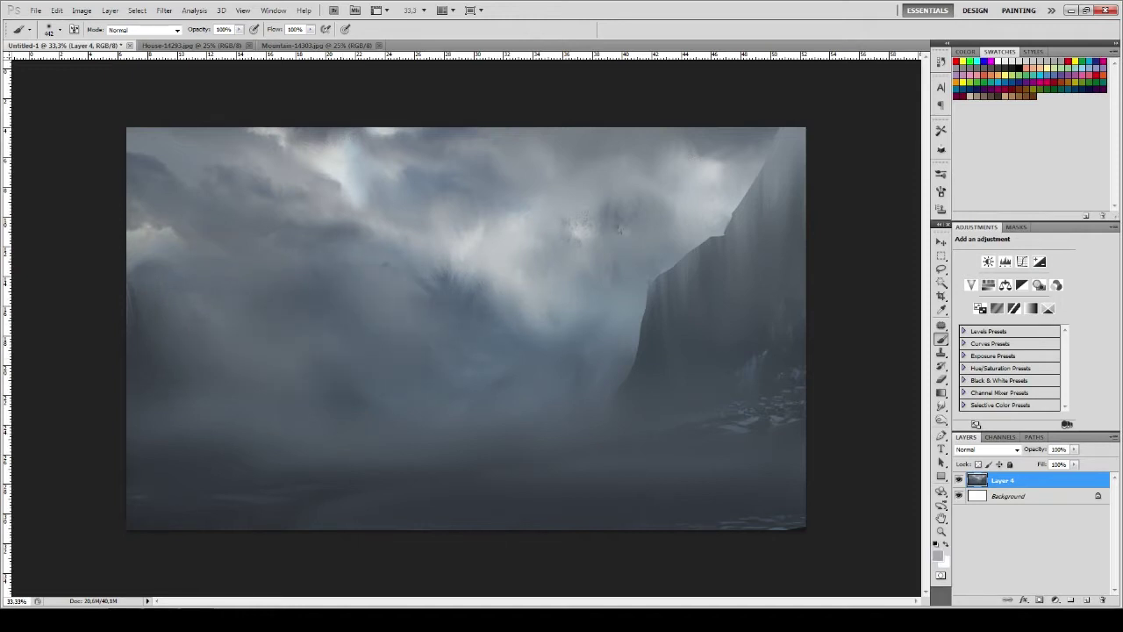
# Blend the upper-left clouds with the Mixer Brush
pyautogui.moveTo(941, 340); pyautogui.dragTo(991, 378)
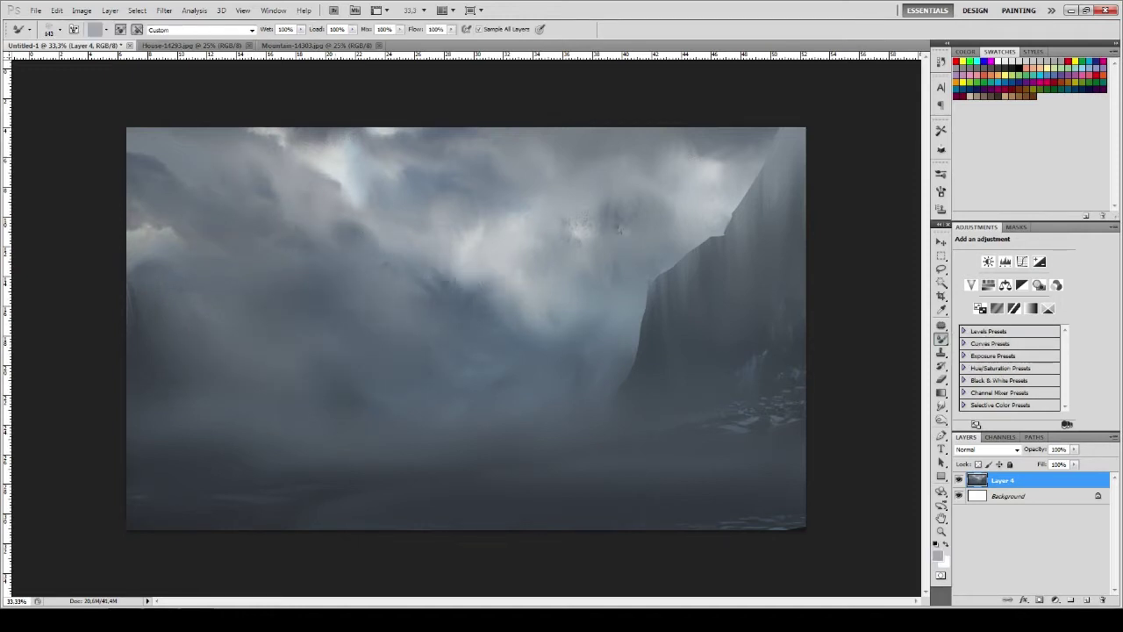
pyautogui.moveTo(329, 180); pyautogui.dragTo(399, 149)
pyautogui.moveTo(298, 144); pyautogui.dragTo(408, 184)
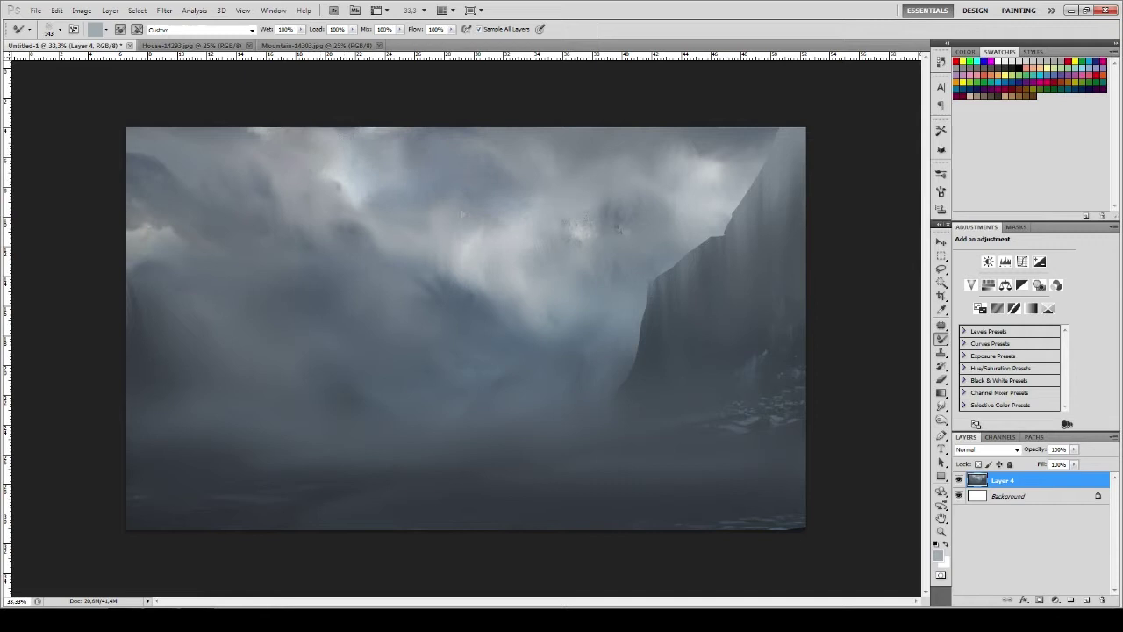
# Lasso a diagonal area along the central slope below the peak
pyautogui.press('l')
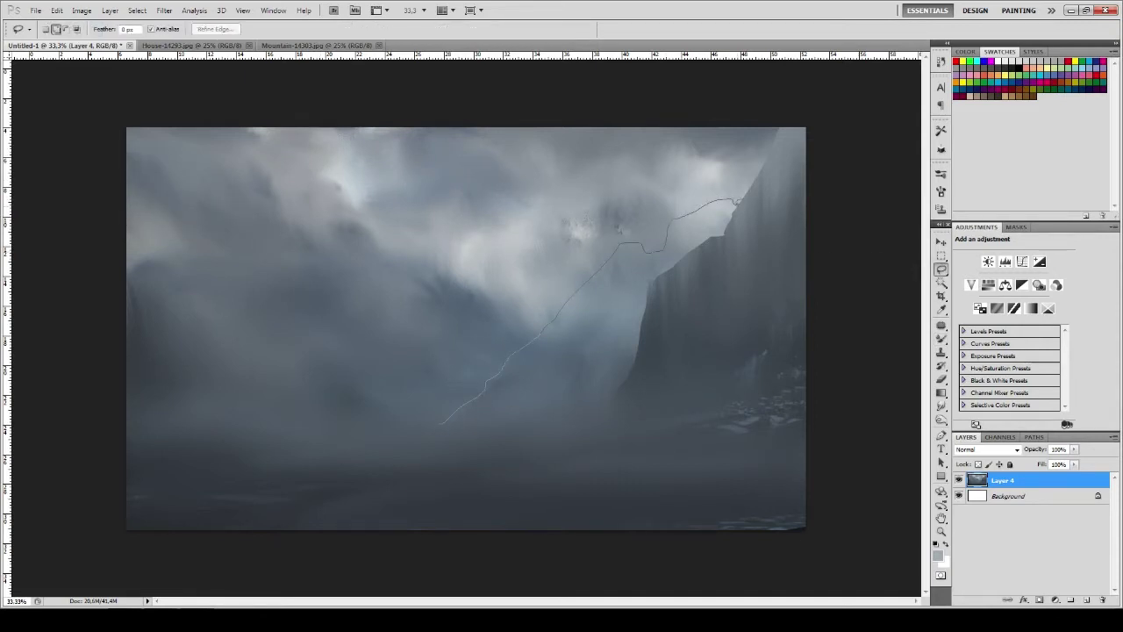
pyautogui.moveTo(439, 423); pyautogui.dragTo(427, 430)
pyautogui.press('b')
pyautogui.rightClick(586, 196)
pyautogui.press('Escape')
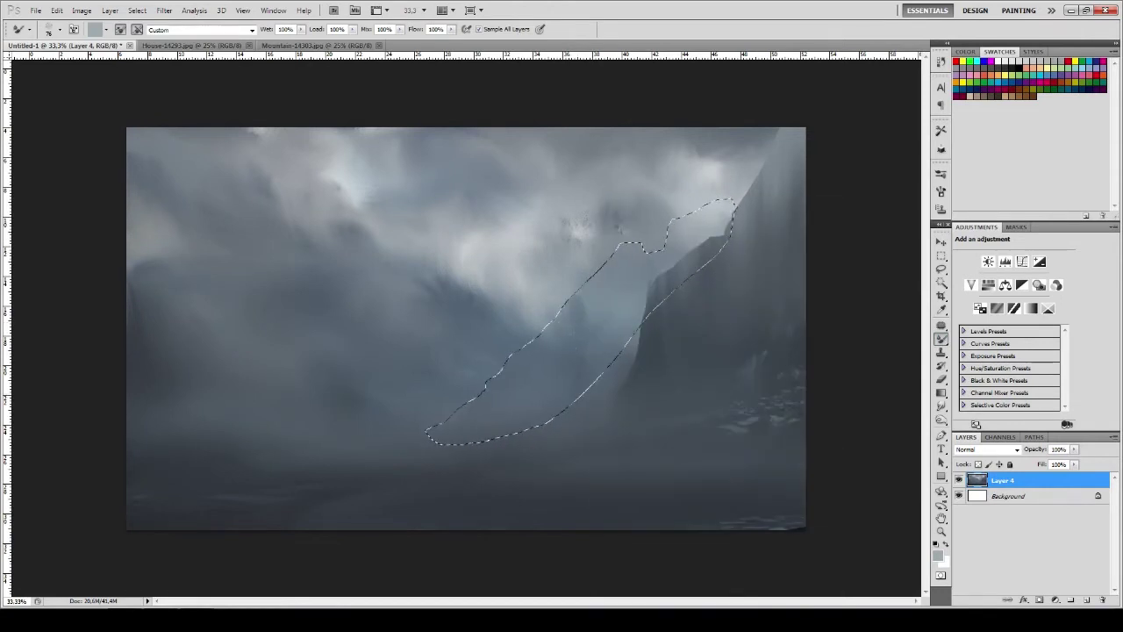
# Browse the Mixer Brush presets and clear the slope selection
pyautogui.rightClick(579, 196)
pyautogui.press('Escape')
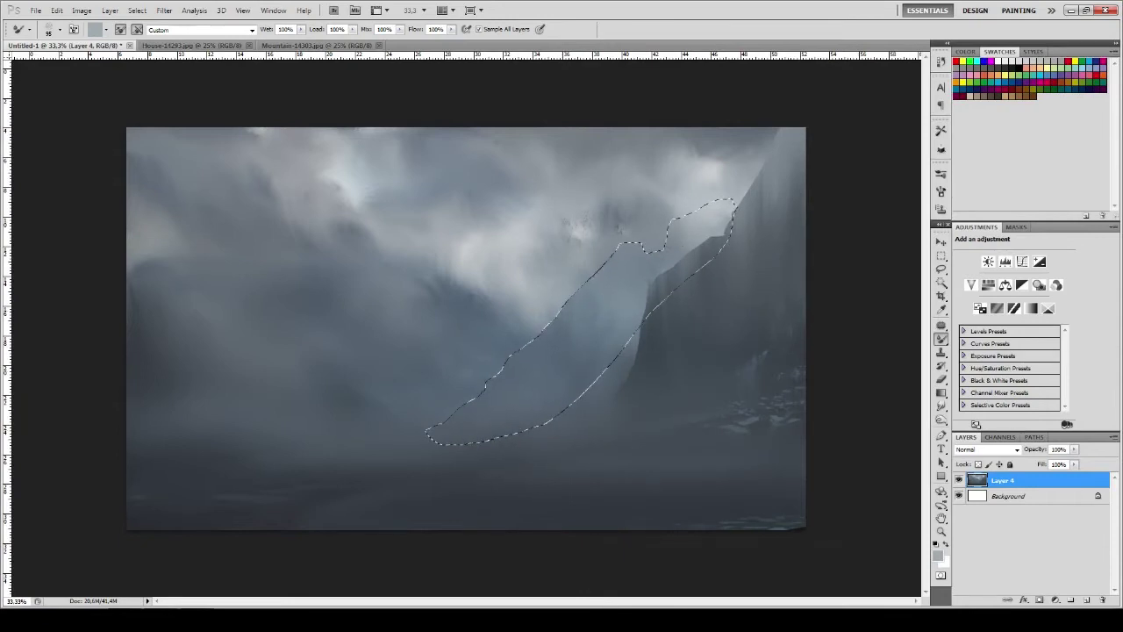
pyautogui.hotkey('ctrl', 'd')
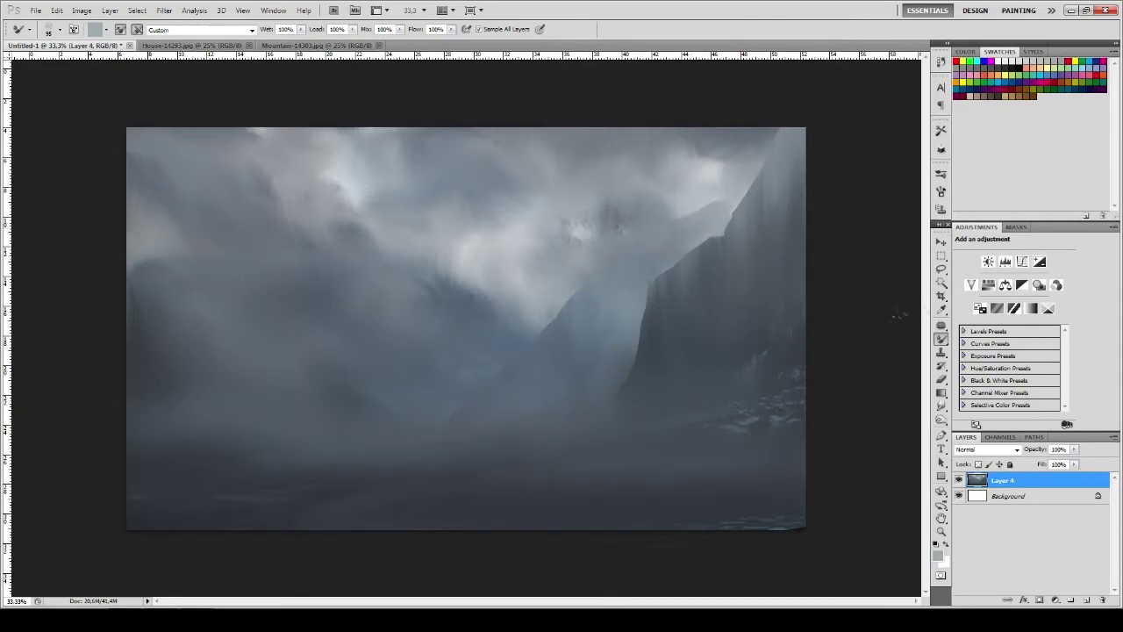
# Lasso the central slope and streak it into misty ridges with the Mixer Brush
pyautogui.press('l')
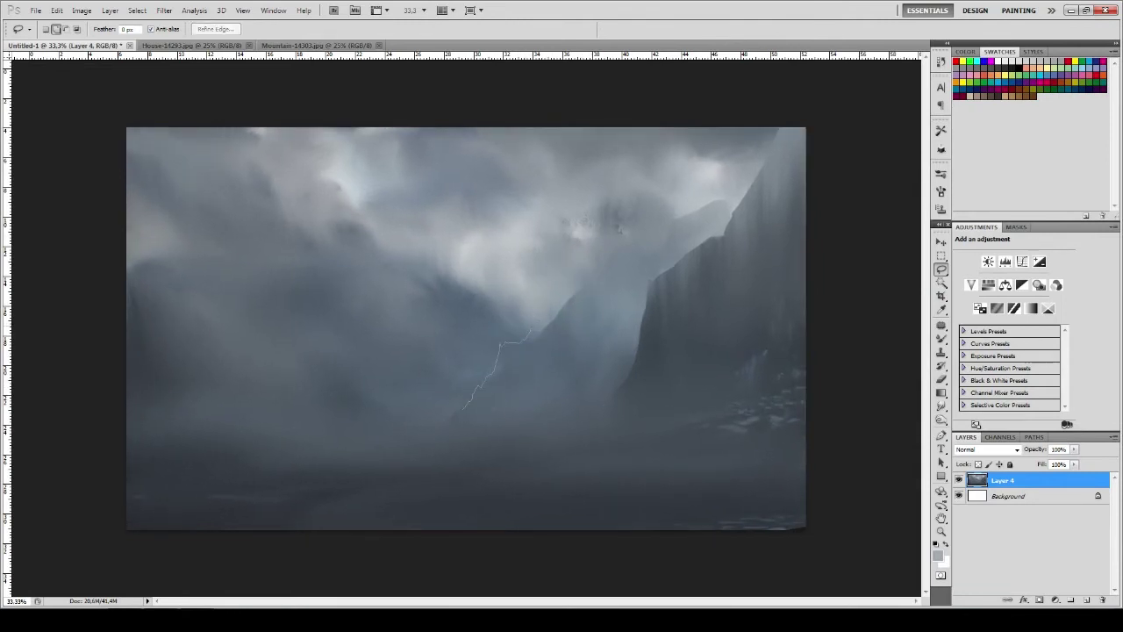
pyautogui.press('b')
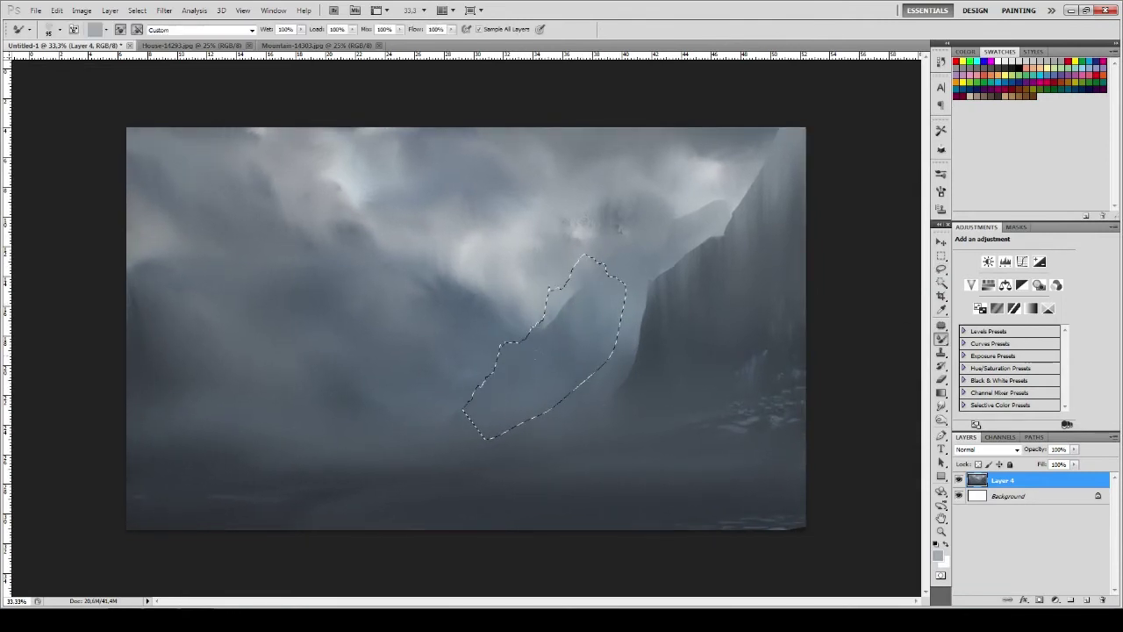
pyautogui.moveTo(549, 290); pyautogui.dragTo(551, 329)
pyautogui.press('l')
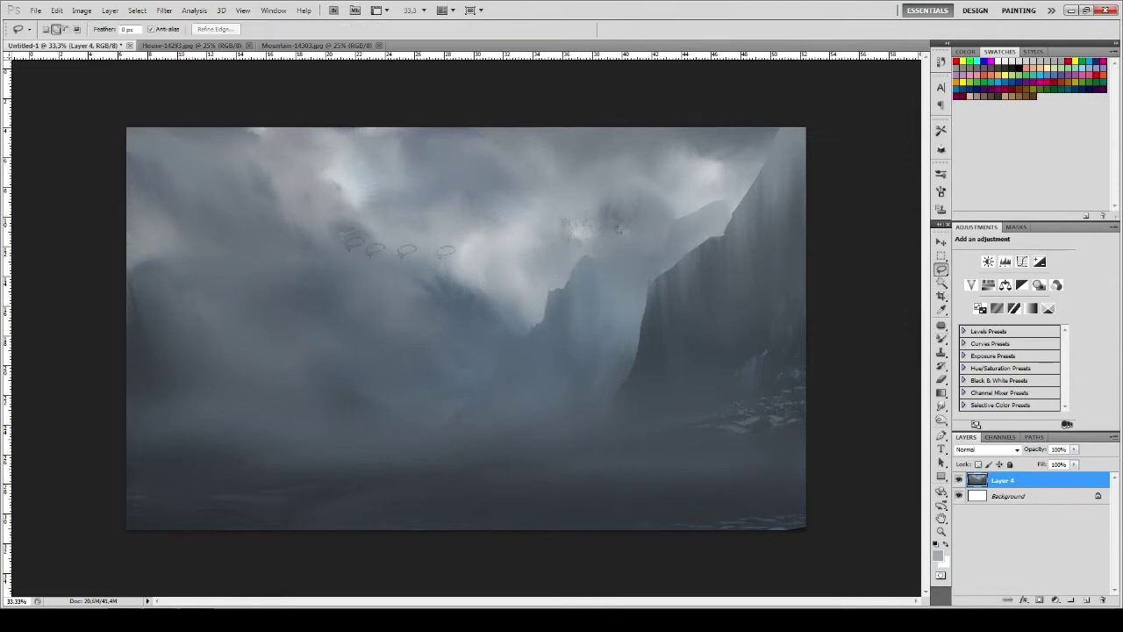
pyautogui.click(721, 384)
# Copy the selected rocks to a new layer, moved lower left, widened and distorted
pyautogui.hotkey('ctrl', 'j')
pyautogui.hotkey('ctrl', 't')
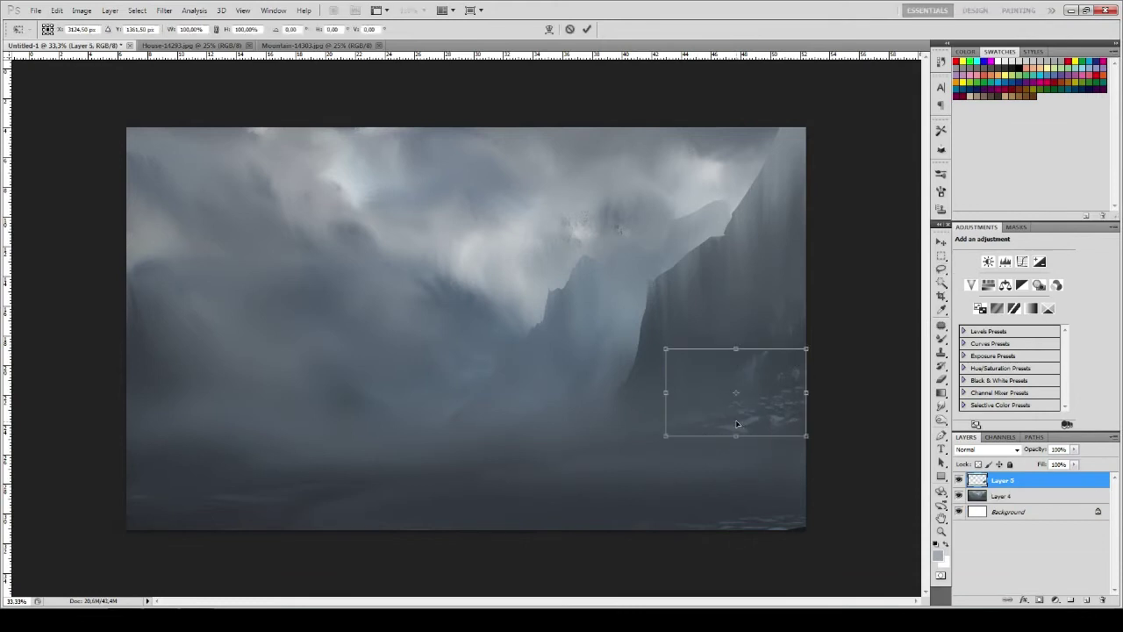
pyautogui.moveTo(736, 390); pyautogui.dragTo(376, 480)
pyautogui.moveTo(544, 480); pyautogui.dragTo(810, 480)
pyautogui.moveTo(210, 436); pyautogui.dragTo(535, 451)
pyautogui.press('Return')
# Duplicate Layer 5 again, stretch it across the lower water, and place Layer 5 above its copy
pyautogui.press('b')
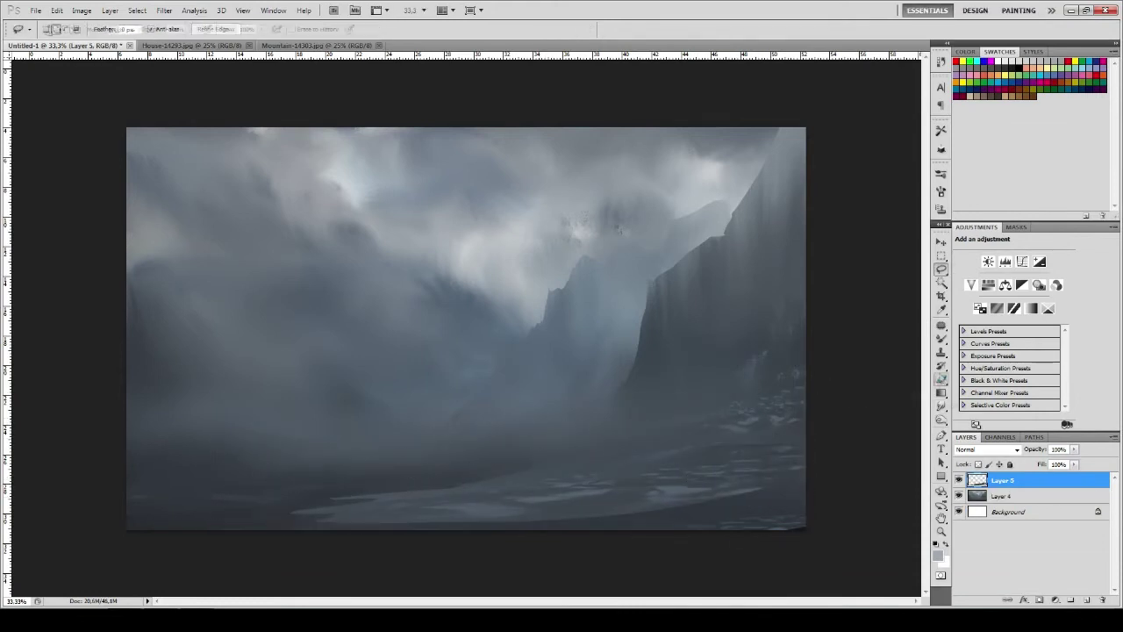
pyautogui.hotkey('ctrl', 'j')
pyautogui.hotkey('ctrl', 'r')
pyautogui.hotkey('ctrl', 'r')
pyautogui.hotkey('ctrl', 't')
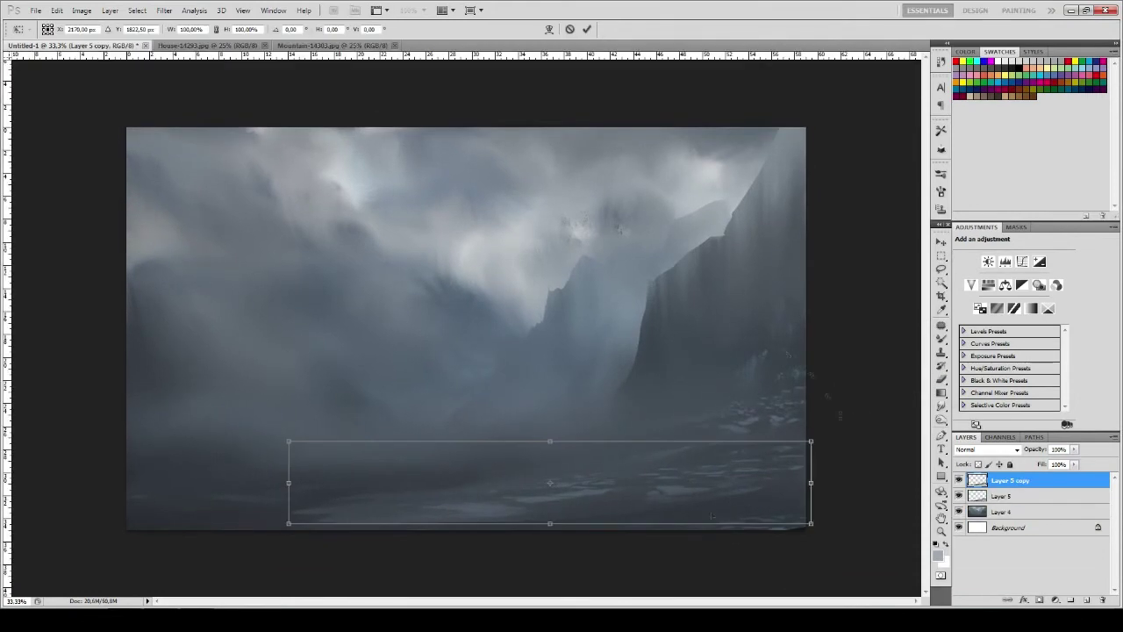
pyautogui.moveTo(363, 483); pyautogui.dragTo(101, 430)
pyautogui.moveTo(737, 526); pyautogui.dragTo(535, 460)
pyautogui.press('Return')
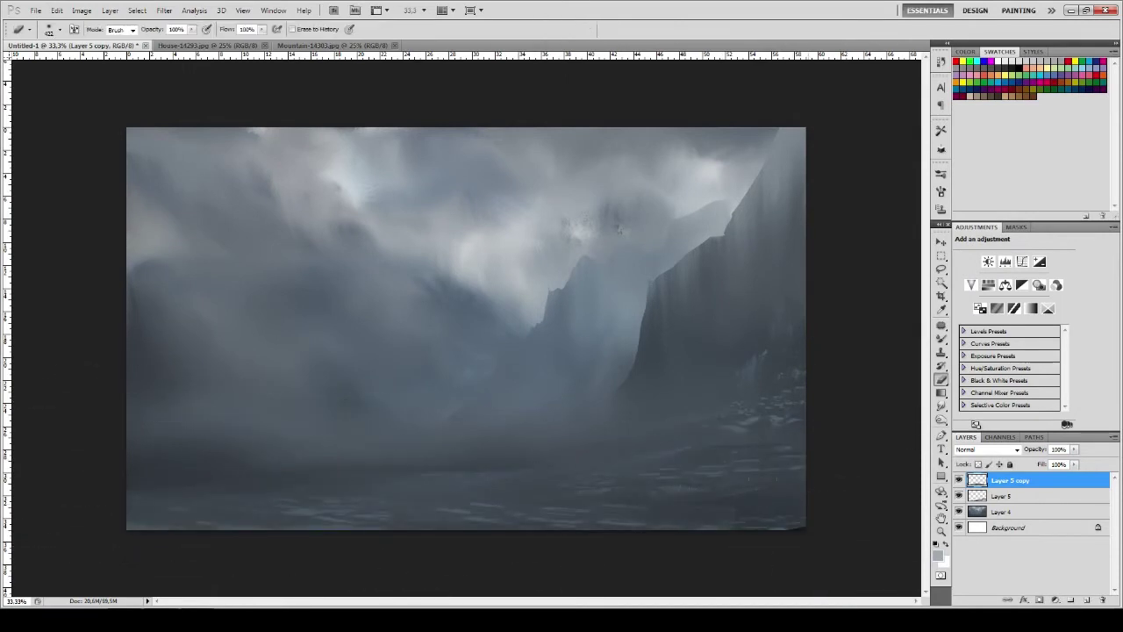
pyautogui.hotkey('ctrl', '[')
pyautogui.hotkey('alt', ']')
# Lasso the top-right cliff and streak it with vertical blending strokes
pyautogui.press('l')
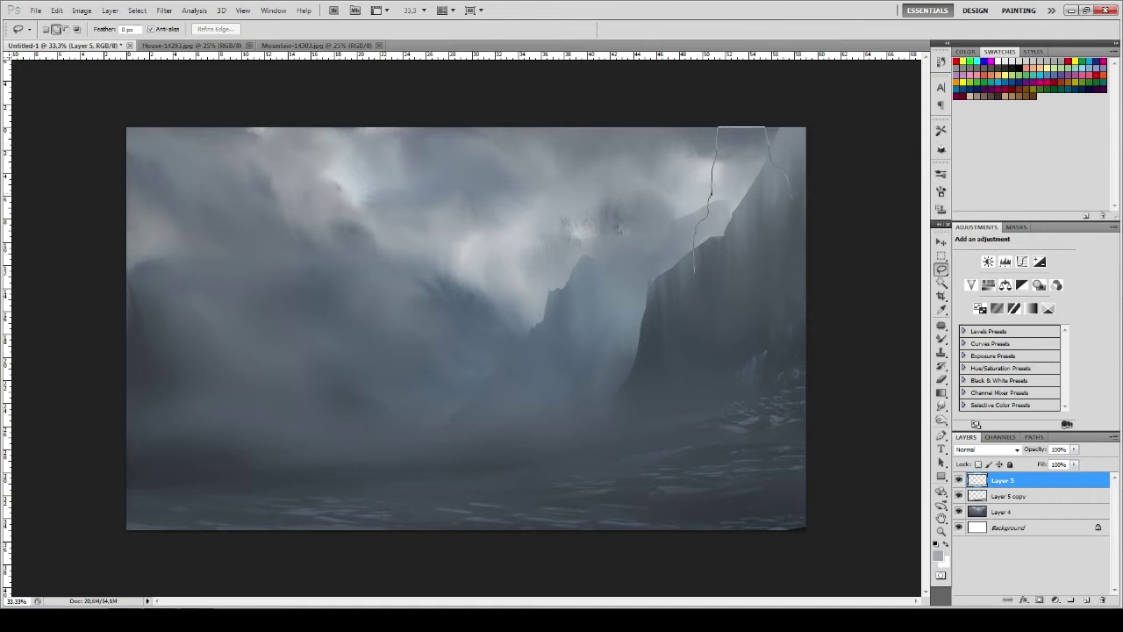
pyautogui.moveTo(694, 272); pyautogui.dragTo(816, 128)
pyautogui.press('b')
pyautogui.moveTo(701, 264)
pyautogui.mouseDown()
pyautogui.moveTo(724, 171)
pyautogui.moveTo(756, 176)
pyautogui.mouseUp()
pyautogui.moveTo(706, 220); pyautogui.dragTo(755, 184)
pyautogui.moveTo(702, 281); pyautogui.dragTo(728, 180)
pyautogui.moveTo(713, 224); pyautogui.dragTo(723, 158)
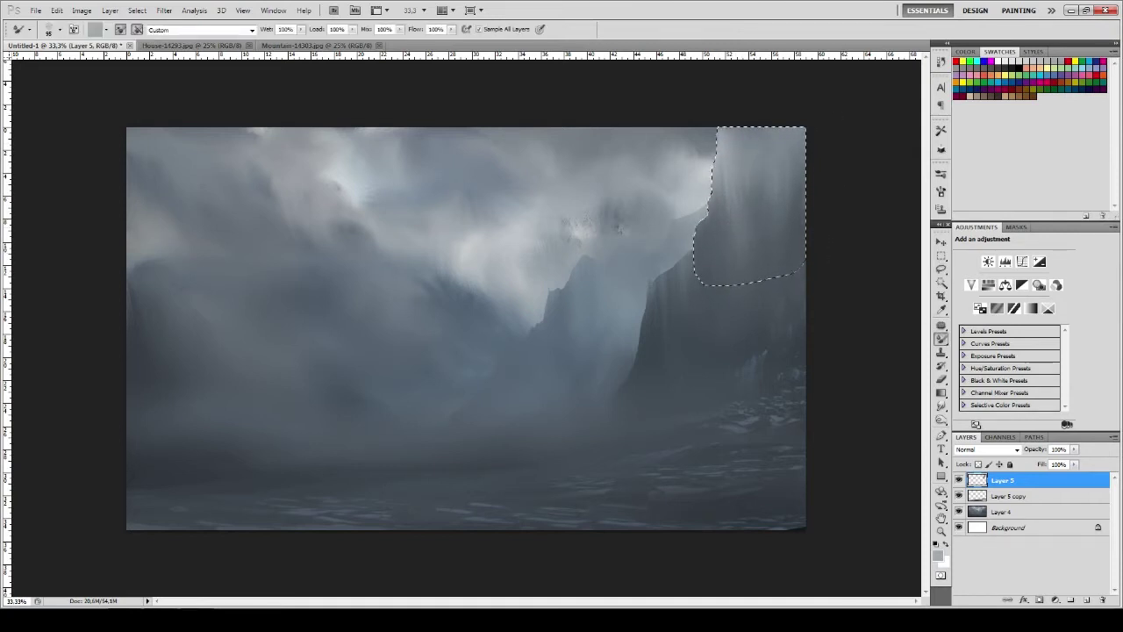
# Blend paint over the lower water area, then mirror the canvas horizontally
pyautogui.press('l')
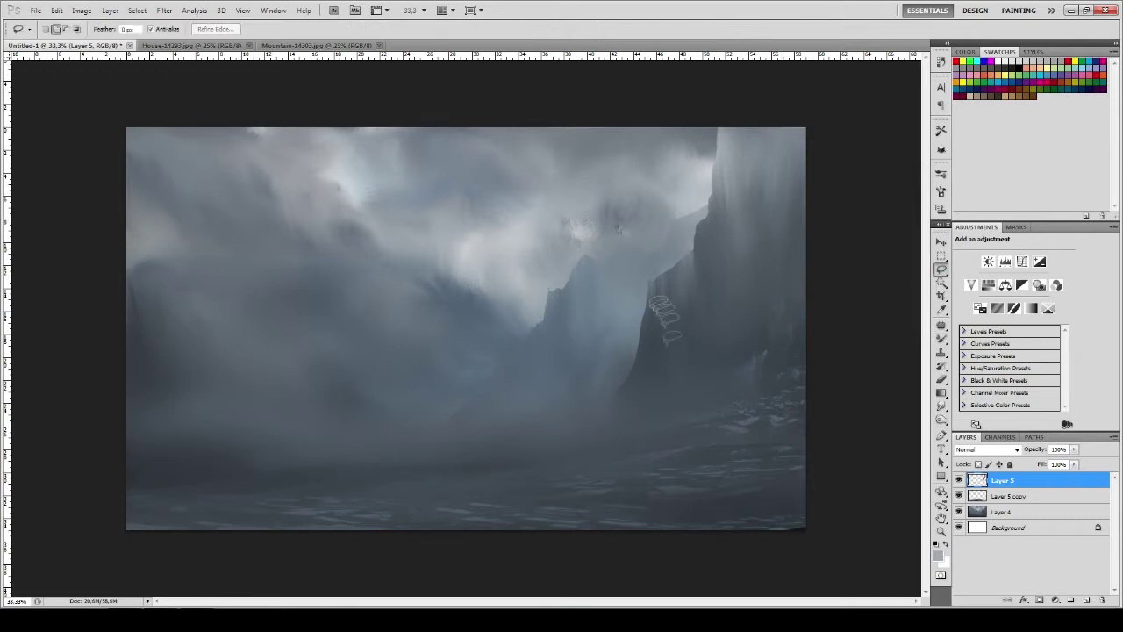
pyautogui.moveTo(649, 448); pyautogui.dragTo(724, 430)
pyautogui.press('b')
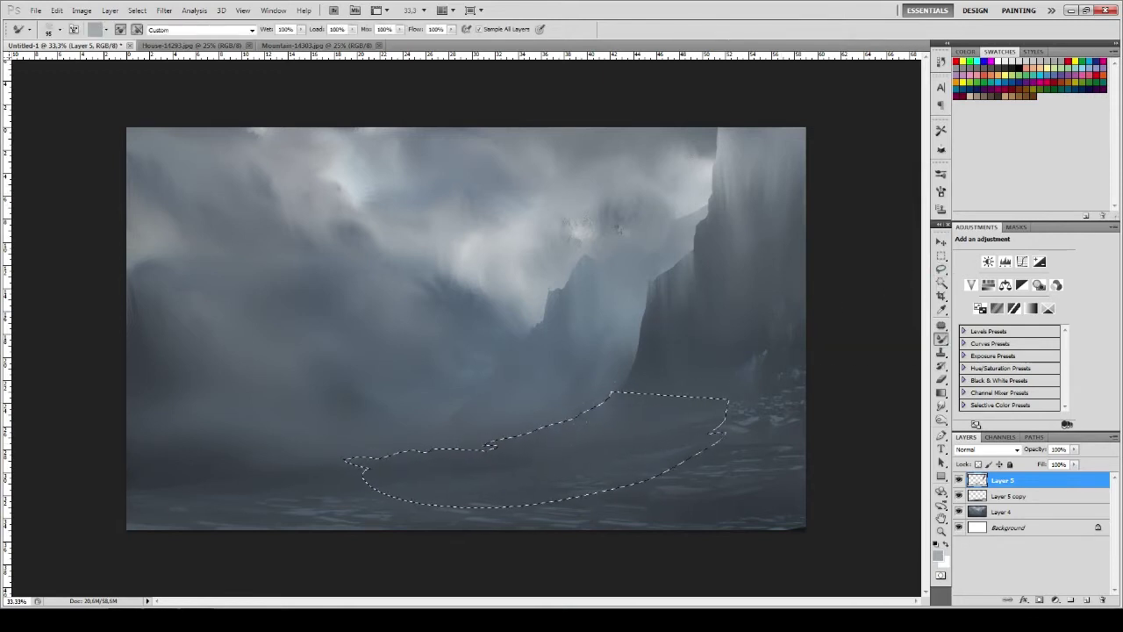
pyautogui.hotkey('ctrl', 'd')
pyautogui.click(82, 10)
pyautogui.click(285, 166)
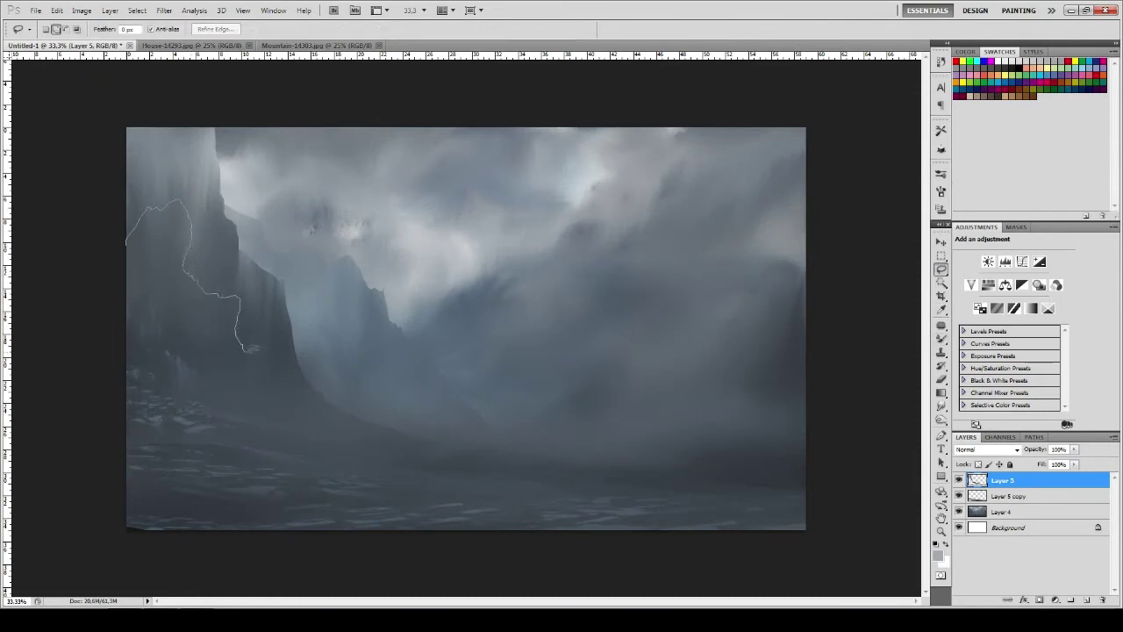
# Paint the left cliff edge, small rocks and water strip, then stamp all visible layers into a merged layer
pyautogui.moveTo(296, 430); pyautogui.dragTo(127, 431)
pyautogui.press('b')
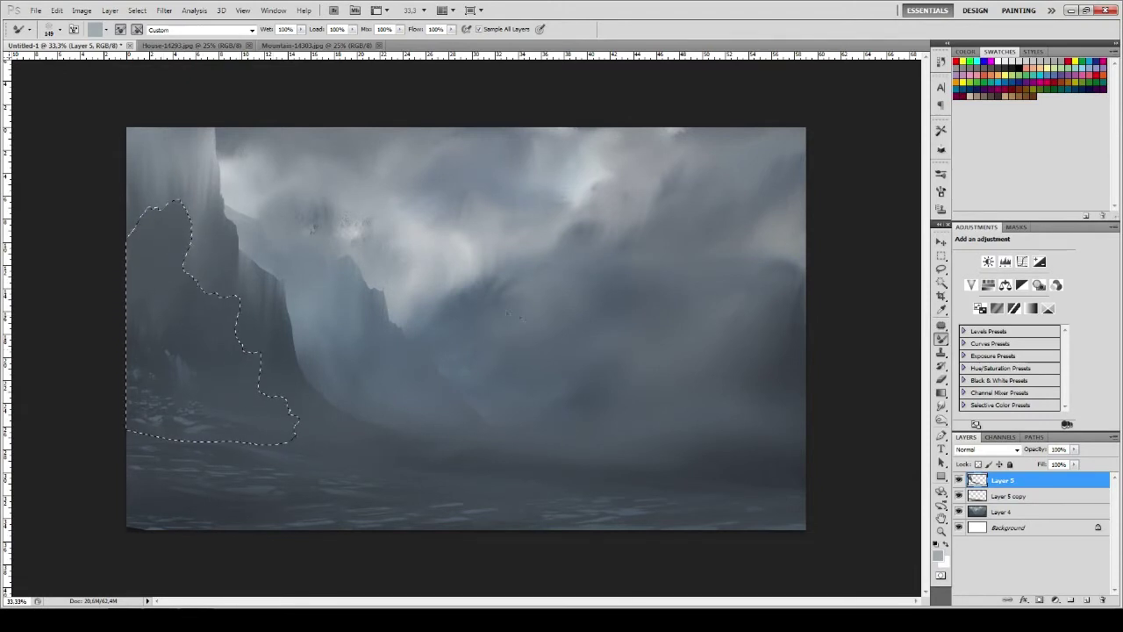
pyautogui.press('l')
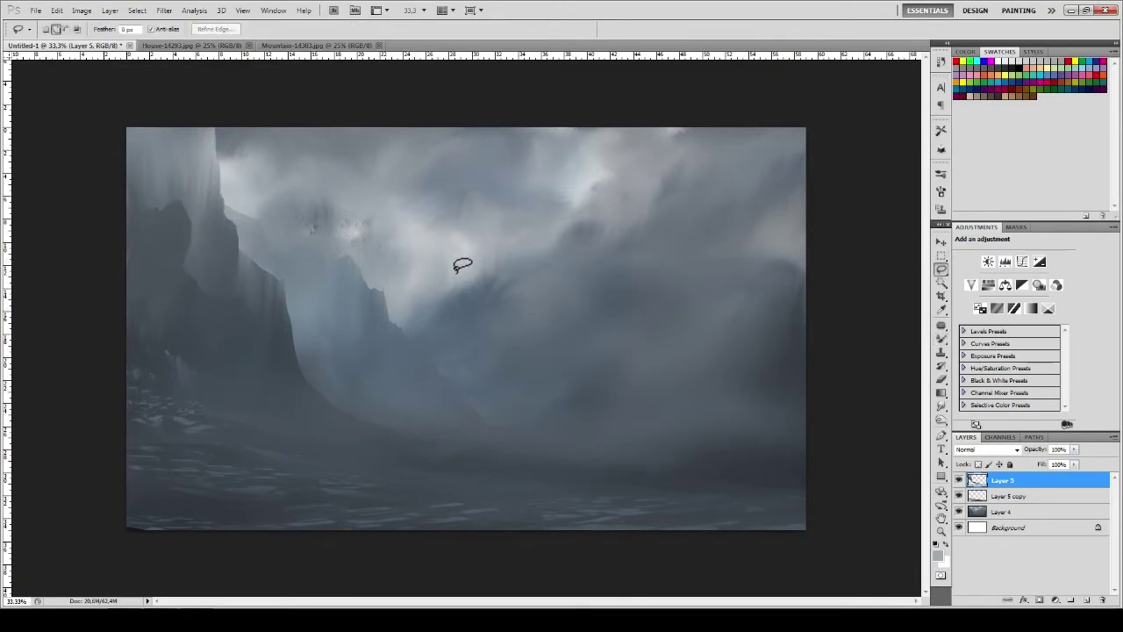
pyautogui.moveTo(324, 413)
pyautogui.mouseDown()
pyautogui.moveTo(412, 456)
pyautogui.moveTo(806, 478)
pyautogui.moveTo(412, 481)
pyautogui.mouseUp()
pyautogui.press('b')
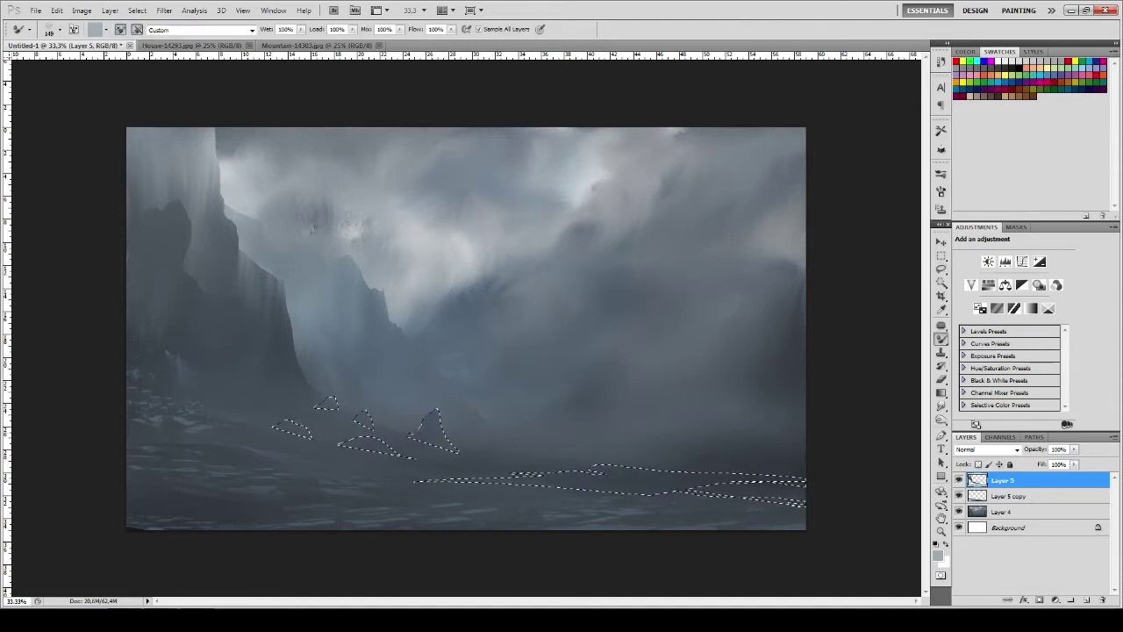
pyautogui.hotkey('ctrl', 'd')
pyautogui.press('l')
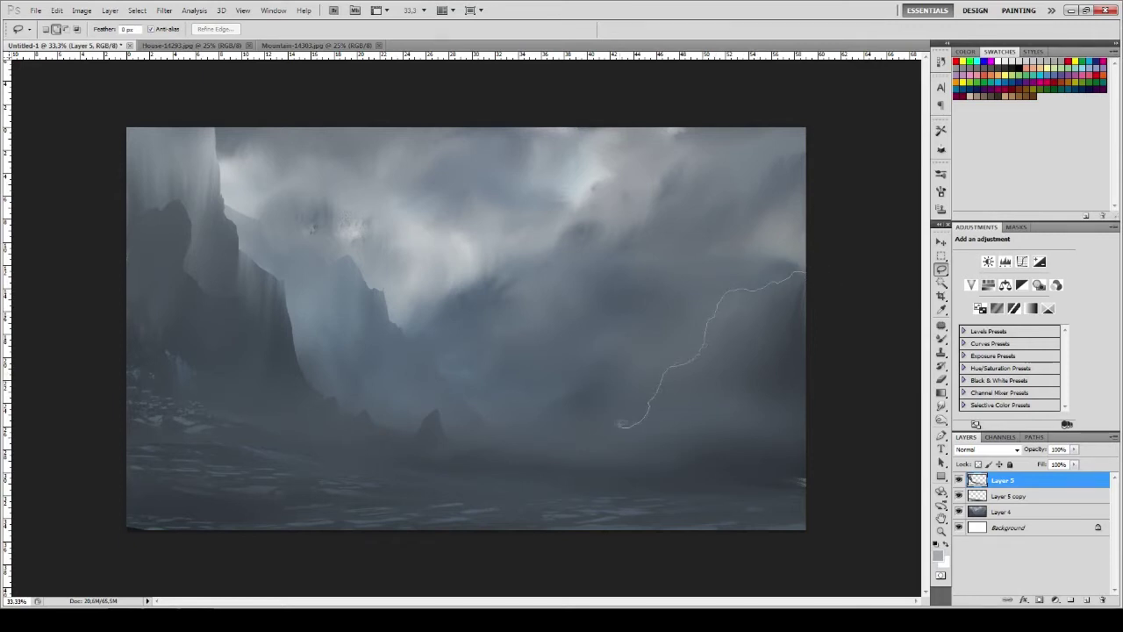
pyautogui.press('b')
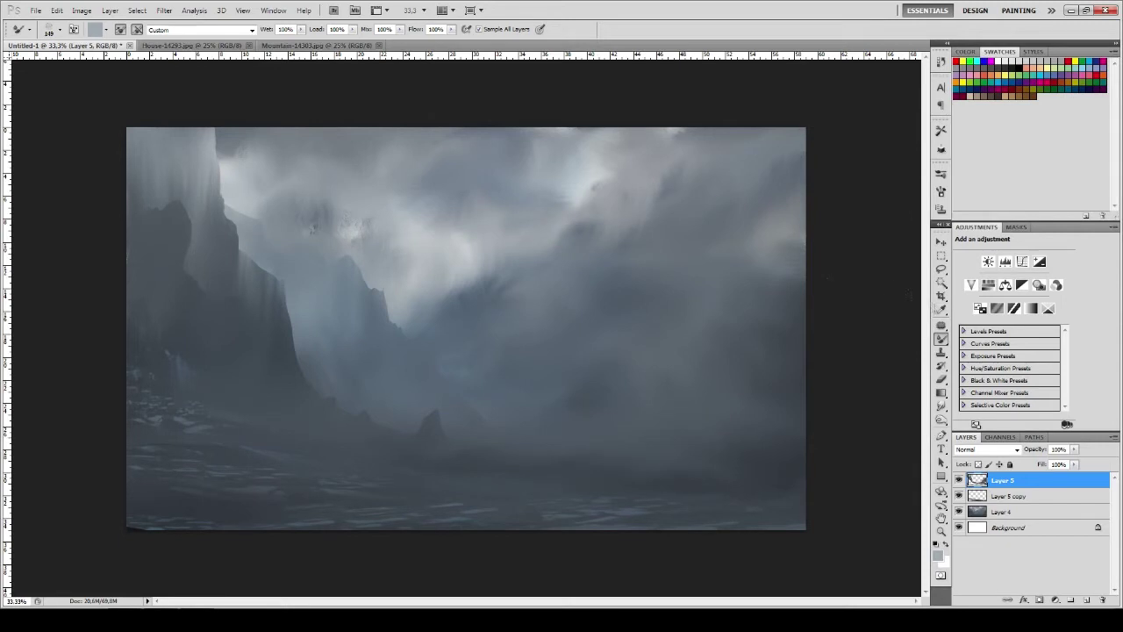
pyautogui.press('l')
pyautogui.hotkey('ctrl', 'alt', 'shift', 'e')
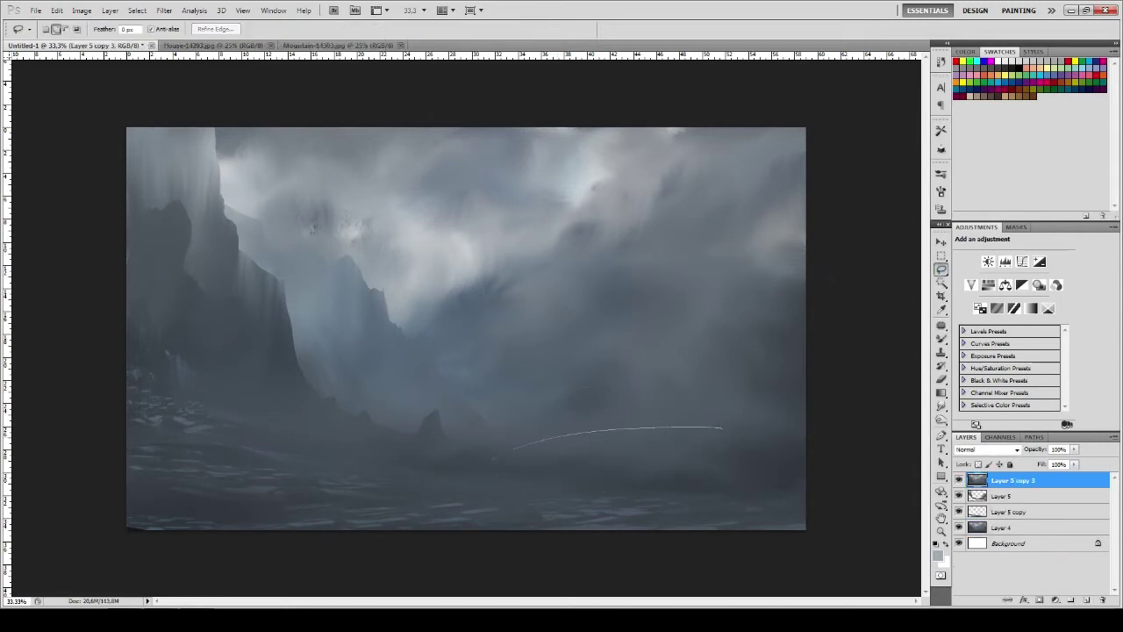
# Copy a lower ground strip to its own layer and distort it into perspective past the canvas edges
pyautogui.moveTo(722, 428); pyautogui.dragTo(513, 449)
pyautogui.hotkey('ctrl', 'j')
pyautogui.hotkey('ctrl', 't')
pyautogui.moveTo(492, 491); pyautogui.dragTo(120, 571)
pyautogui.moveTo(810, 489); pyautogui.dragTo(921, 548)
pyautogui.moveTo(126, 591); pyautogui.dragTo(330, 565)
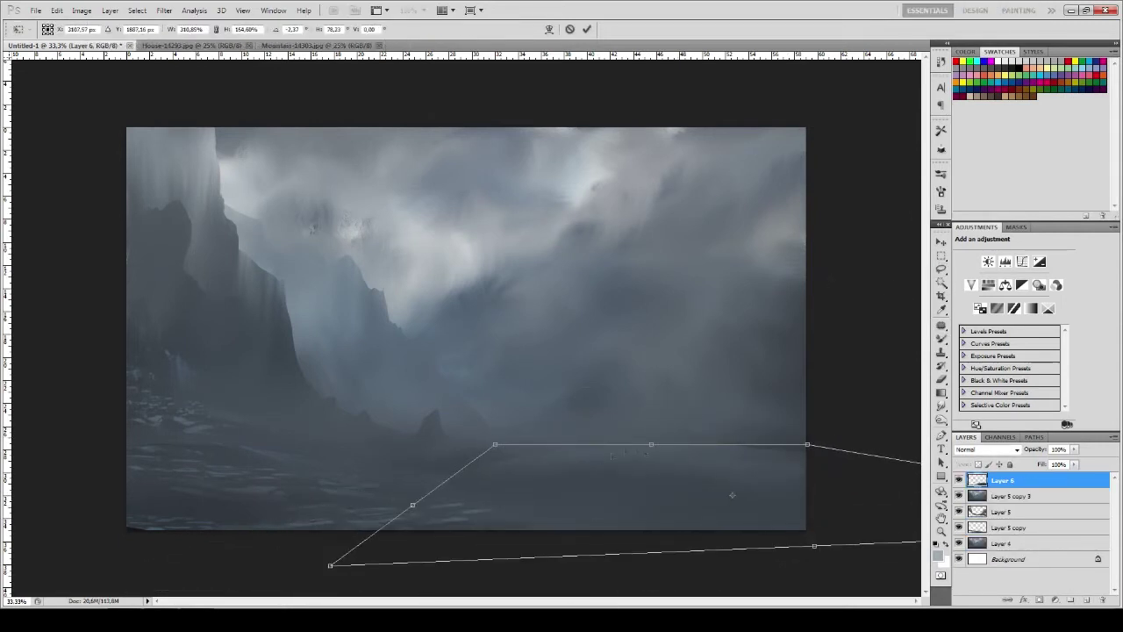
pyautogui.press('Return')
# Merge the ground layer with the merged copy and brush haze over the lower rocks and shoreline
pyautogui.press('b')
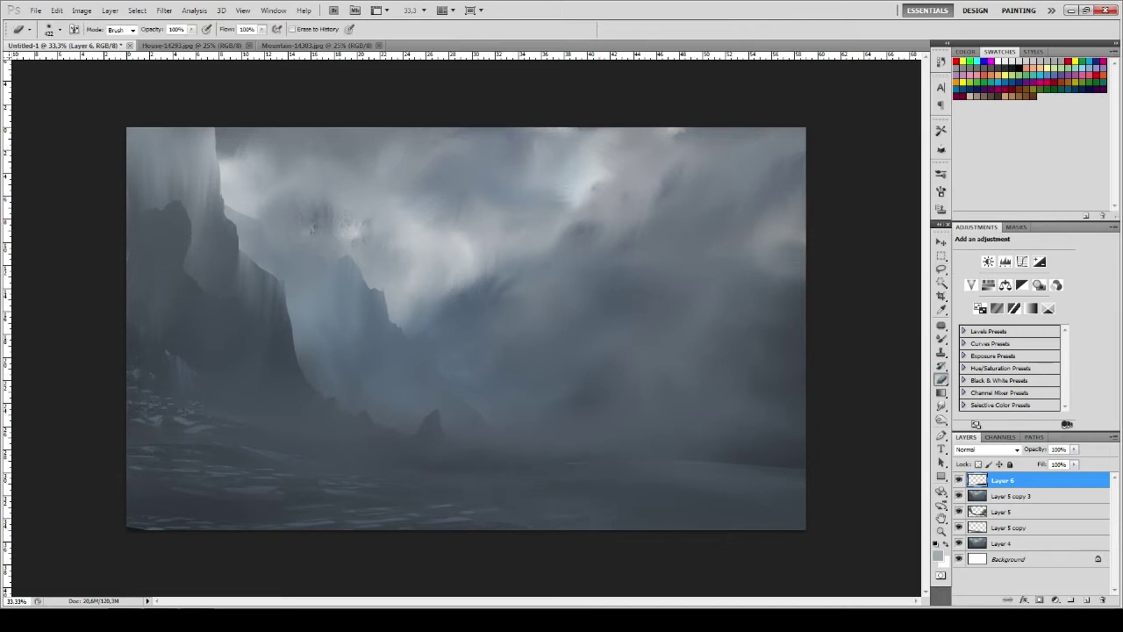
pyautogui.keyDown('shift'); pyautogui.click(1008, 495); pyautogui.keyUp('shift')
pyautogui.hotkey('ctrl', 'e')
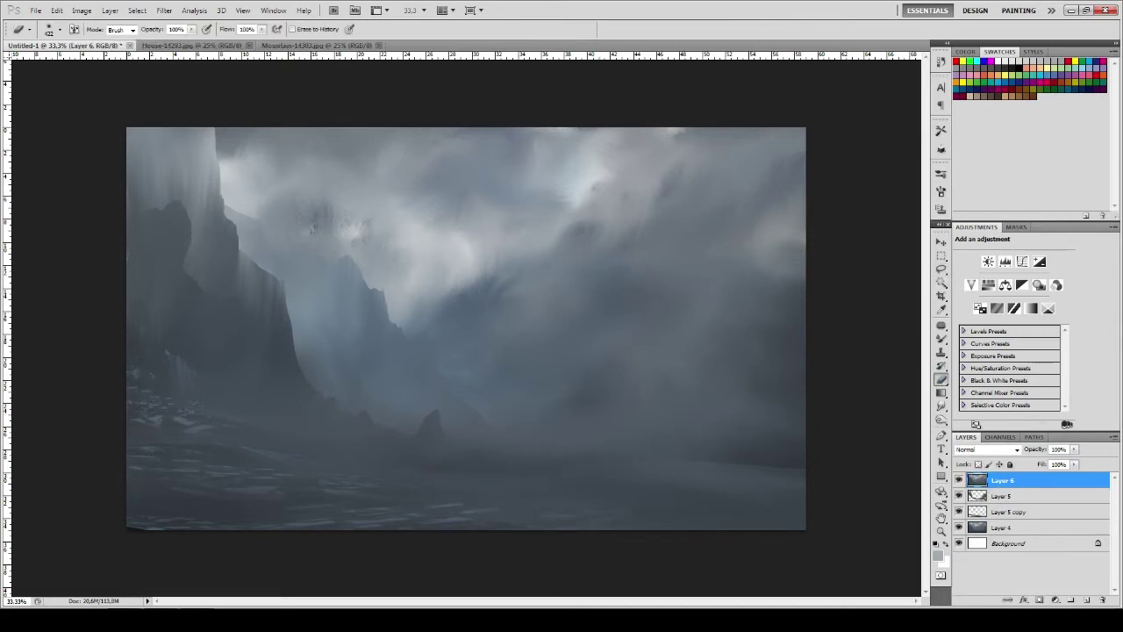
pyautogui.press('b')
pyautogui.moveTo(307, 430); pyautogui.dragTo(491, 456)
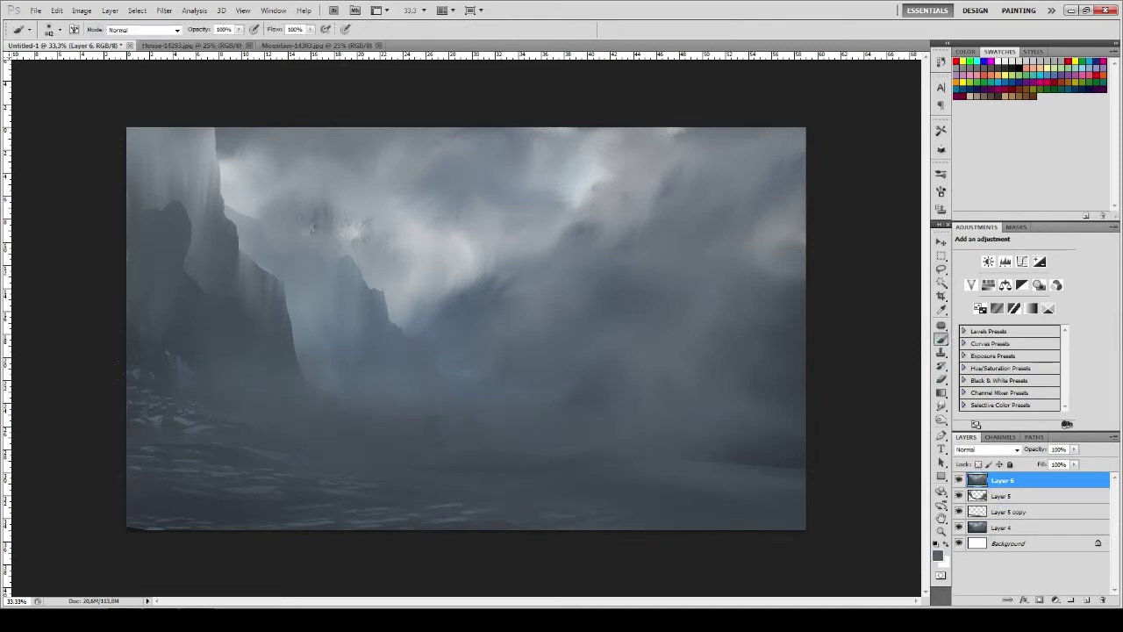
pyautogui.moveTo(115, 362); pyautogui.dragTo(290, 456)
pyautogui.moveTo(132, 325)
pyautogui.mouseDown()
pyautogui.moveTo(228, 404)
pyautogui.moveTo(99, 433)
pyautogui.mouseUp()
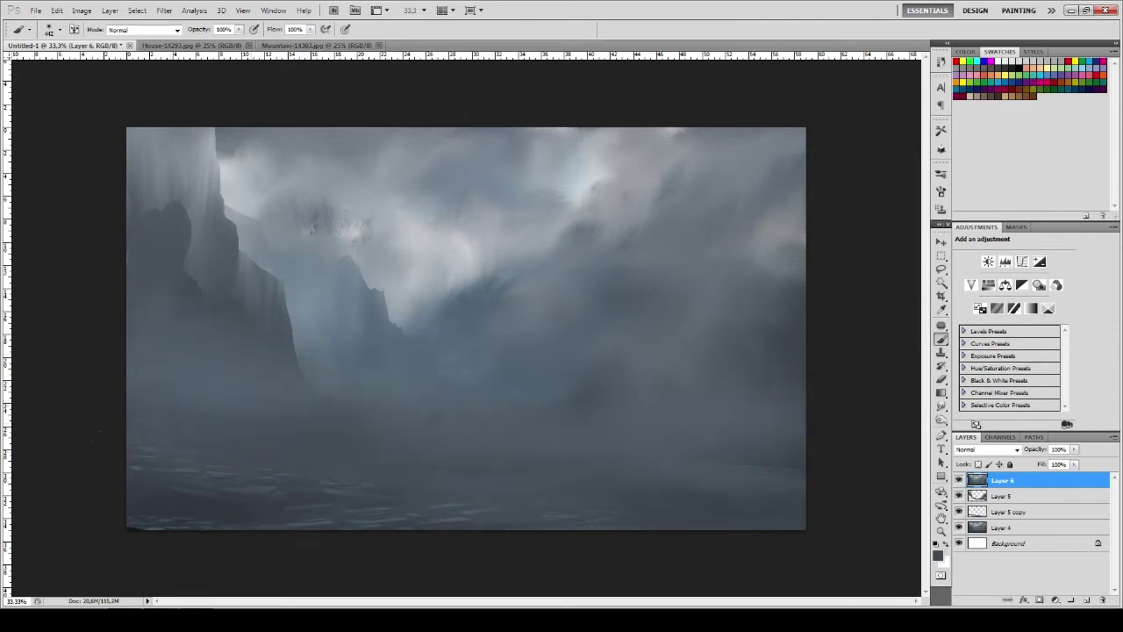
pyautogui.moveTo(289, 413); pyautogui.dragTo(429, 456)
# Switch to the Mixer Brush and review its presets and brush tip shape settings
pyautogui.click(941, 338)
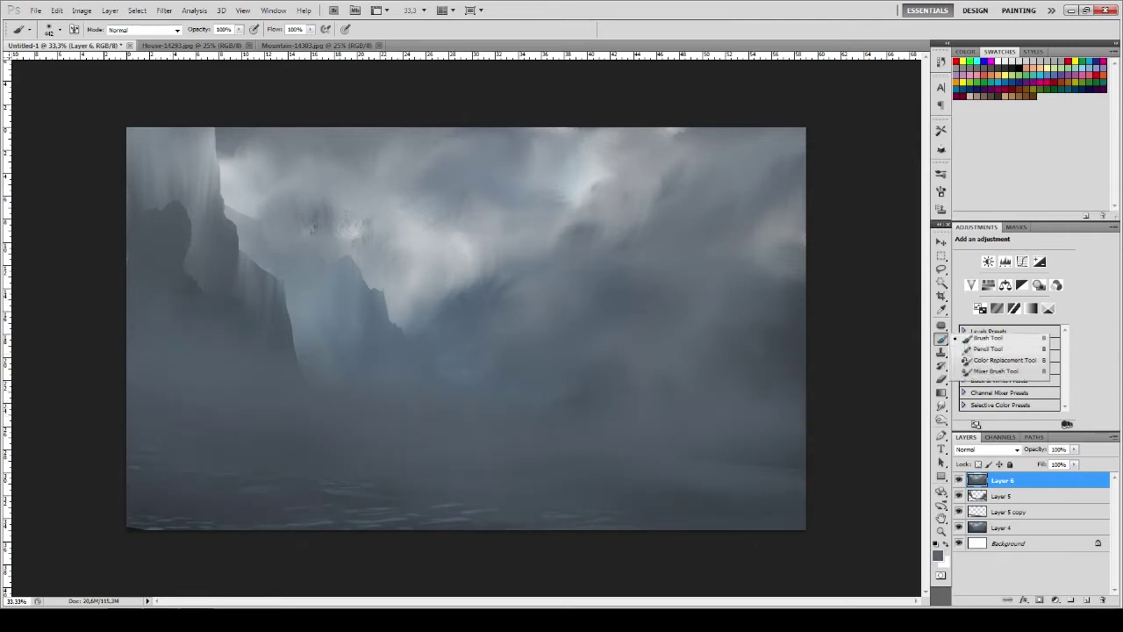
pyautogui.click(991, 376)
pyautogui.rightClick(566, 203)
pyautogui.scroll(-10, 675, 421)
pyautogui.press('F5')
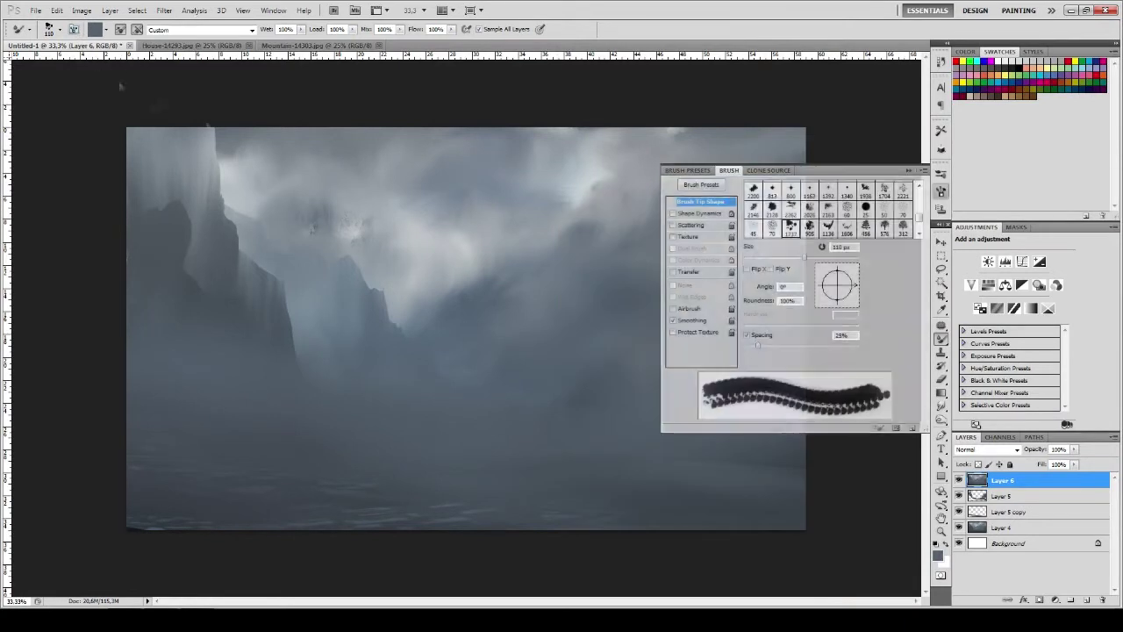
pyautogui.click(689, 216)
pyautogui.press('F5')
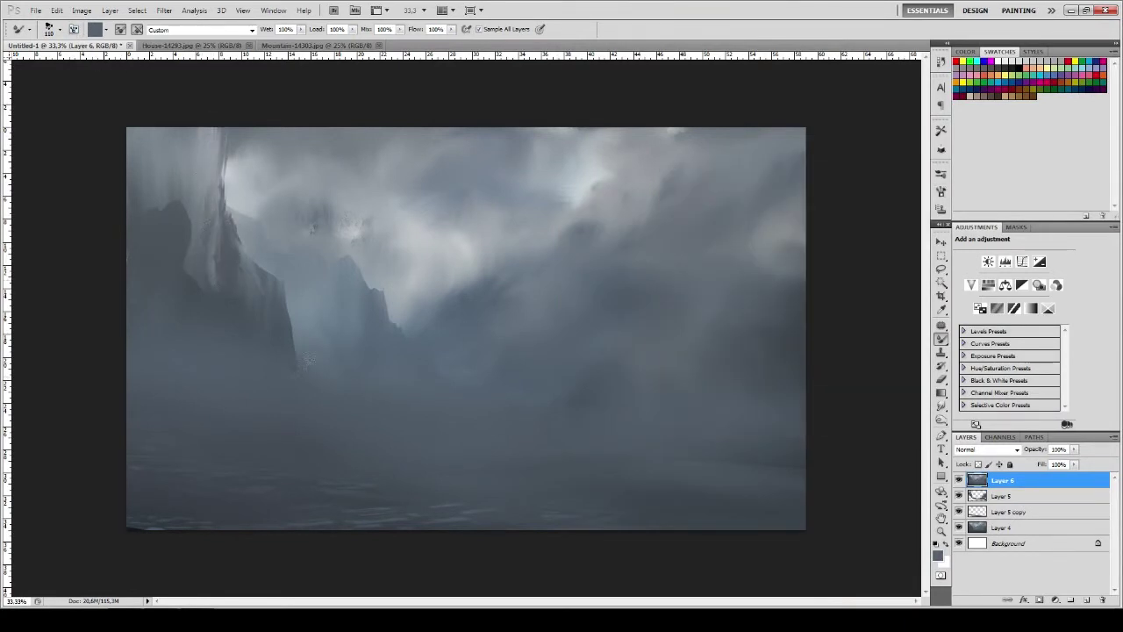
# Lasso the cliff rock and smudge it smoother and darker with the Mixer Brush
pyautogui.press('l')
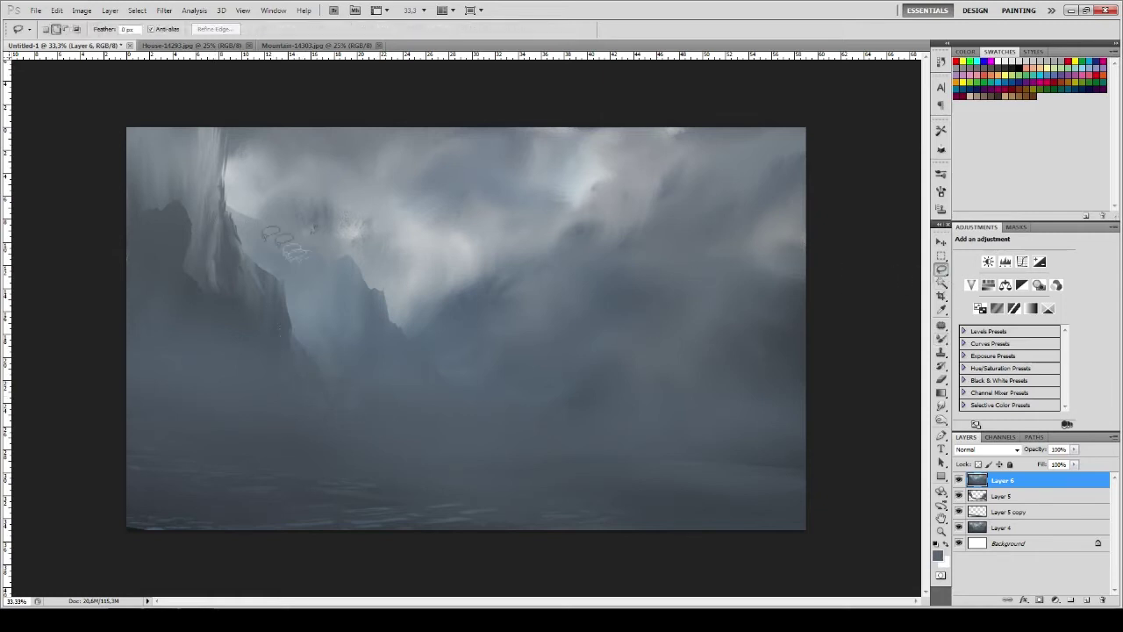
pyautogui.press('b')
pyautogui.moveTo(243, 269)
pyautogui.mouseDown()
pyautogui.moveTo(263, 246)
pyautogui.moveTo(299, 353)
pyautogui.moveTo(280, 251)
pyautogui.mouseUp()
pyautogui.moveTo(342, 430); pyautogui.dragTo(263, 263)
pyautogui.moveTo(233, 377); pyautogui.dragTo(237, 241)
# Outline a tall peak in the centre and paint it with light vertical streaks
pyautogui.press('l')
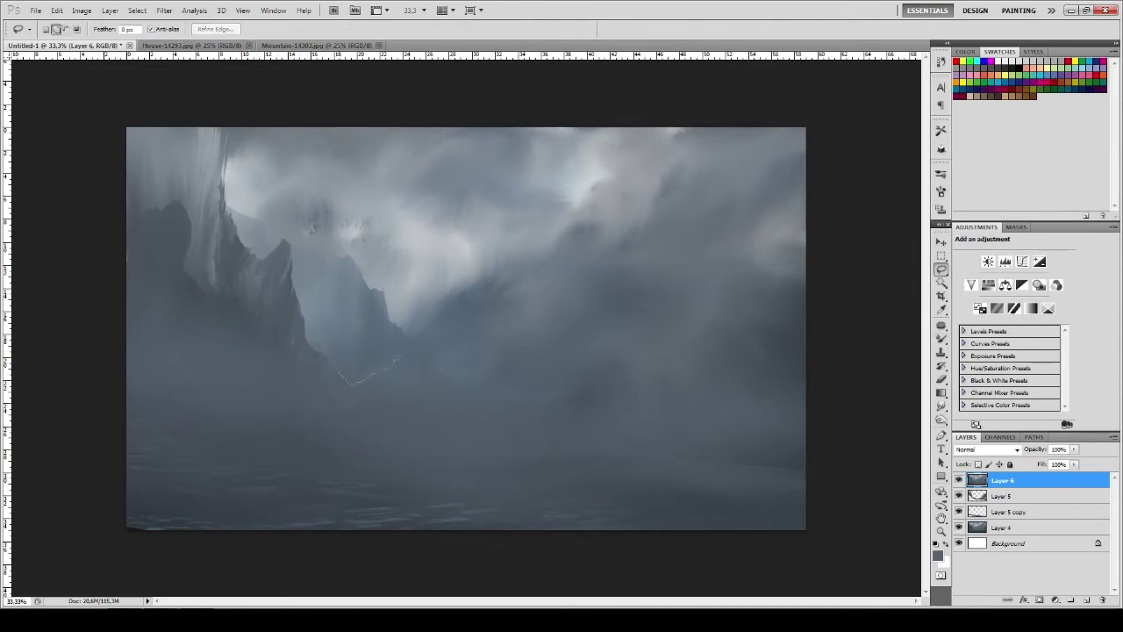
pyautogui.moveTo(684, 463); pyautogui.dragTo(386, 333)
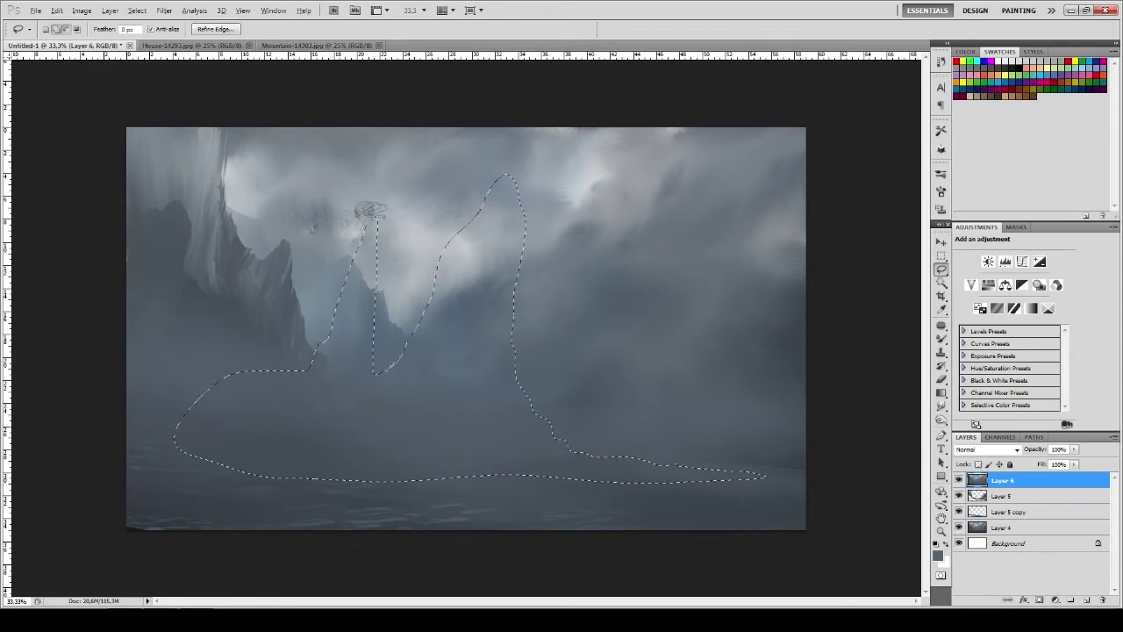
pyautogui.press('b')
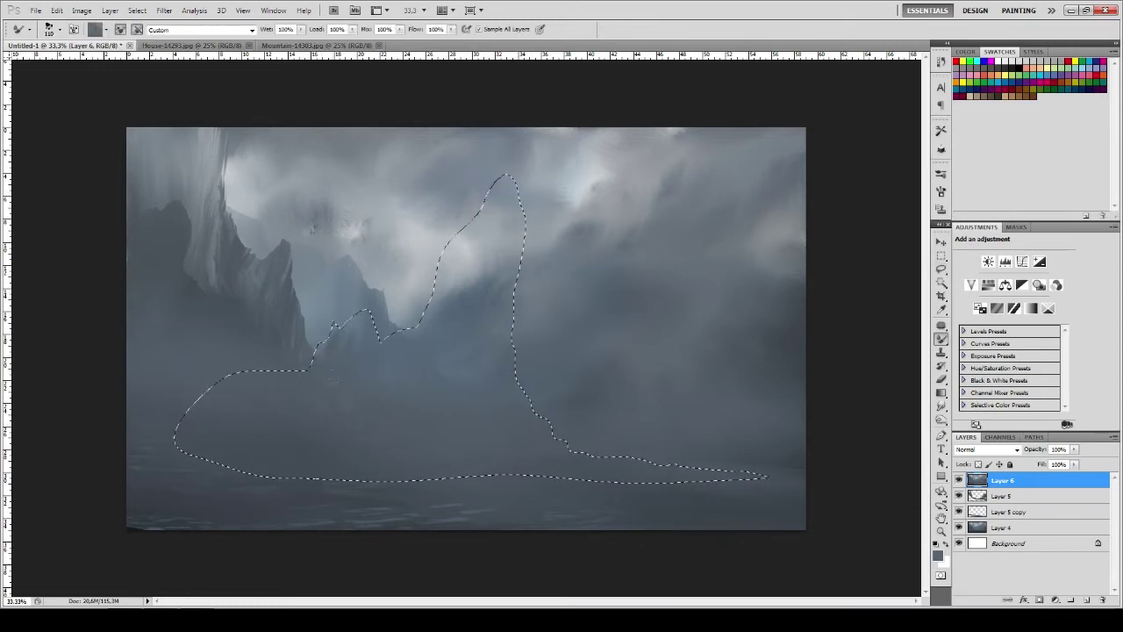
pyautogui.moveTo(456, 219); pyautogui.dragTo(439, 303)
pyautogui.moveTo(491, 189)
pyautogui.mouseDown()
pyautogui.moveTo(474, 298)
pyautogui.moveTo(507, 285)
pyautogui.mouseUp()
pyautogui.moveTo(469, 206); pyautogui.dragTo(434, 325)
pyautogui.moveTo(500, 180)
pyautogui.mouseDown()
pyautogui.moveTo(447, 298)
pyautogui.moveTo(504, 254)
pyautogui.moveTo(491, 281)
pyautogui.mouseUp()
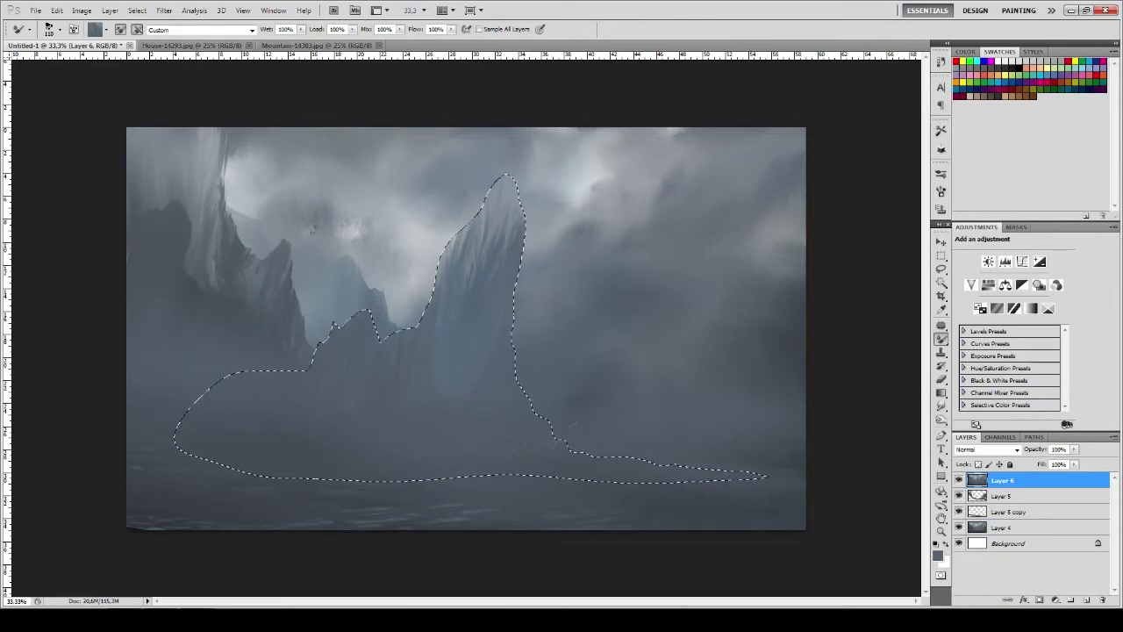
pyautogui.press('l')
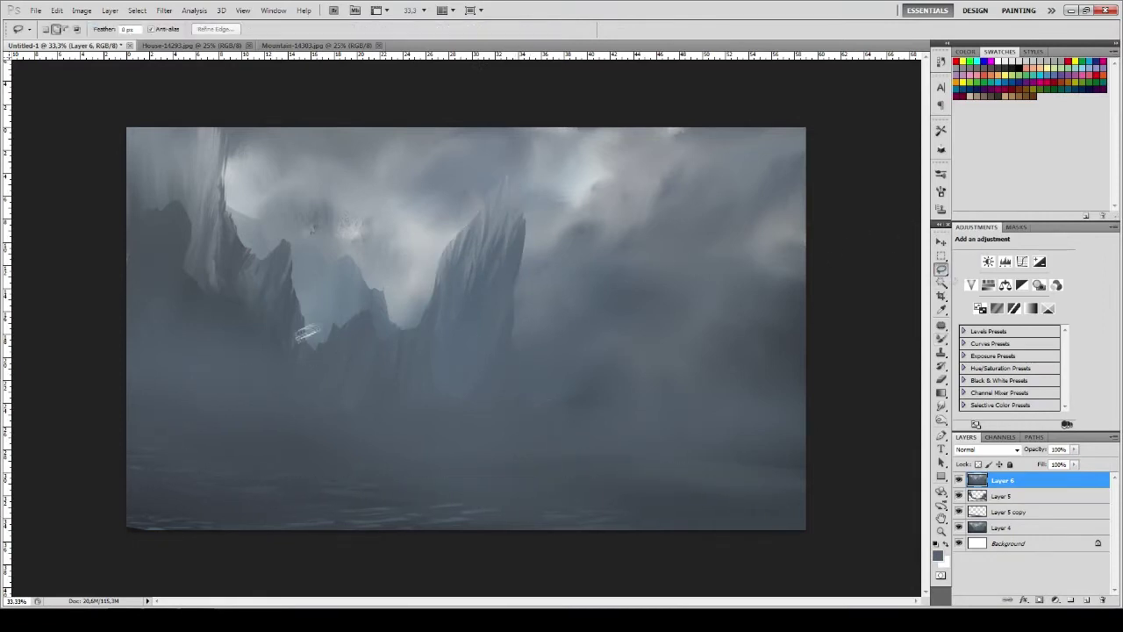
# Copy the selected area to Layer 7 and stretch it into a wide perspective ground
pyautogui.hotkey('ctrl', 'j')
pyautogui.hotkey('ctrl', 't')
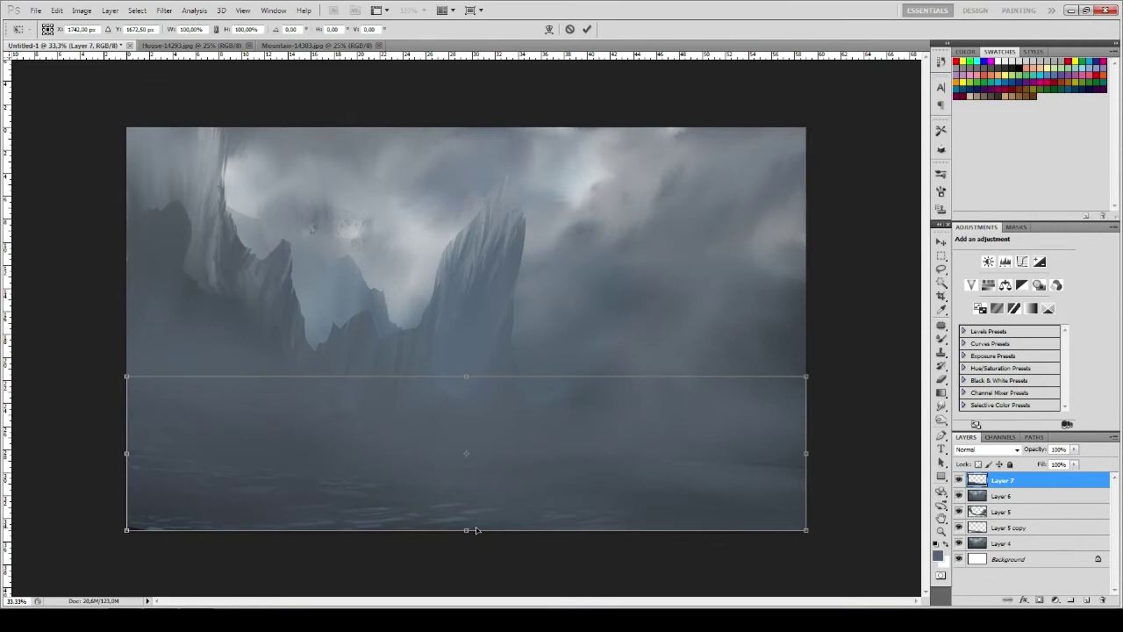
pyautogui.hotkey('ctrl', '-')
pyautogui.moveTo(721, 479); pyautogui.dragTo(940, 492)
pyautogui.moveTo(212, 479); pyautogui.dragTo(46, 497)
pyautogui.moveTo(467, 364); pyautogui.dragTo(468, 389)
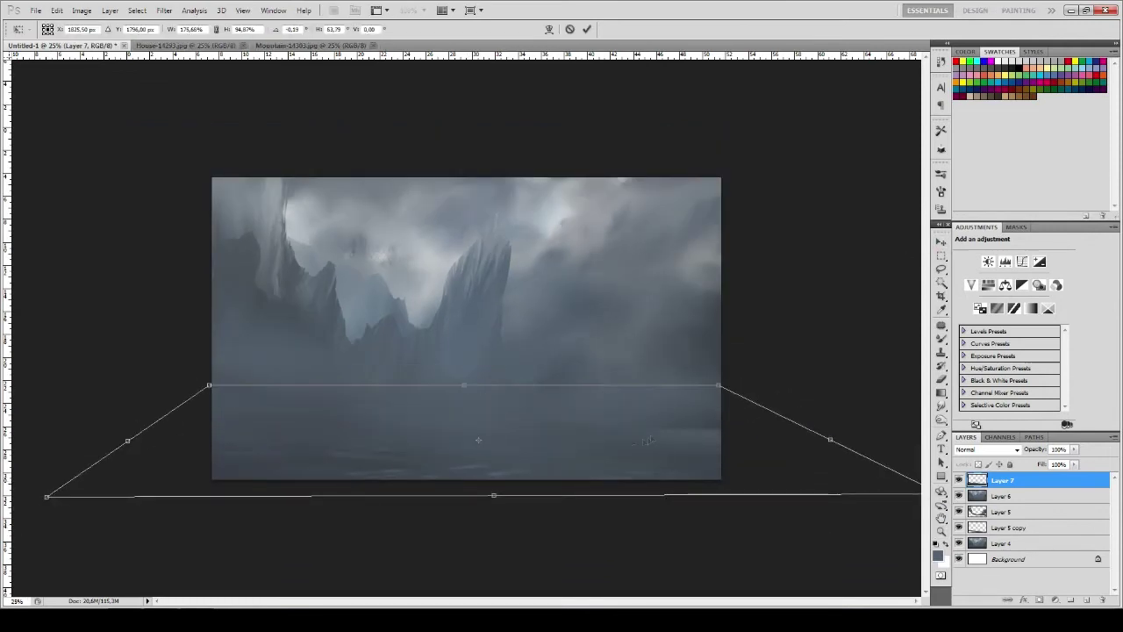
pyautogui.moveTo(211, 388); pyautogui.dragTo(405, 426)
pyautogui.press('Return')
# Merge Layer 6 into Layer 7 and lasso the rock base below the tall peak
pyautogui.press('l')
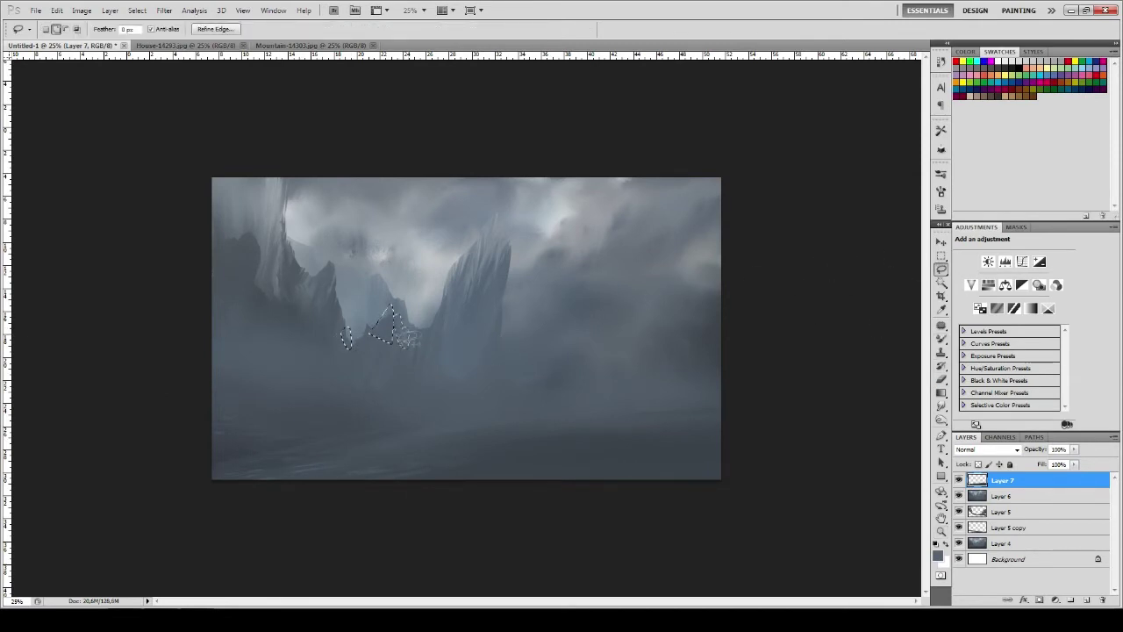
pyautogui.press('b')
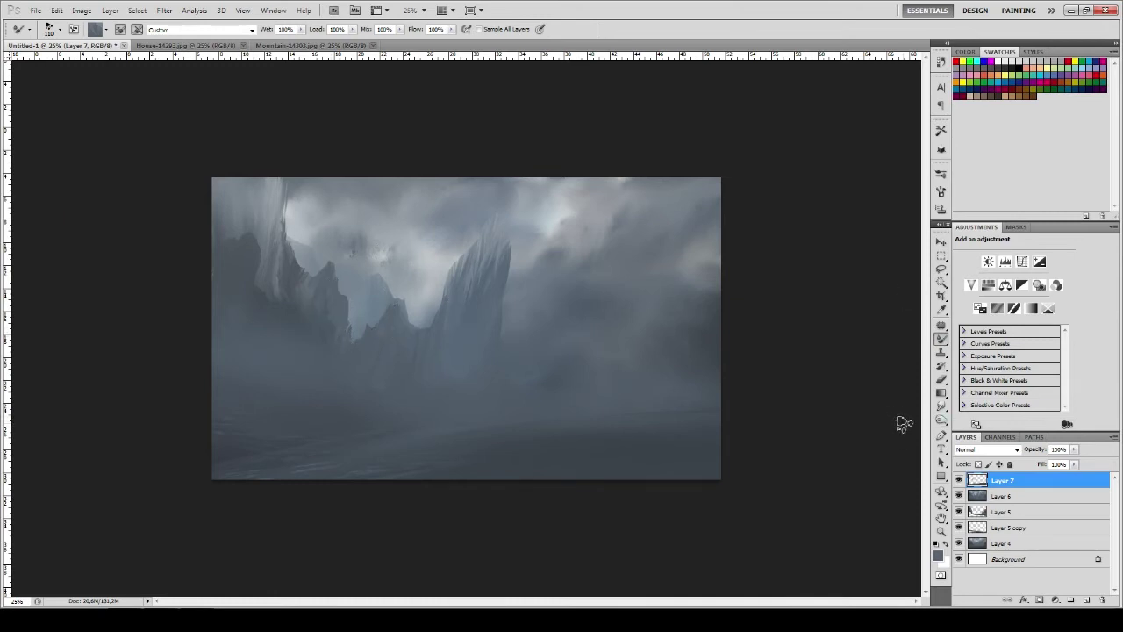
pyautogui.keyDown('shift'); pyautogui.click(994, 498); pyautogui.keyUp('shift')
pyautogui.hotkey('ctrl', 'e')
pyautogui.press('l')
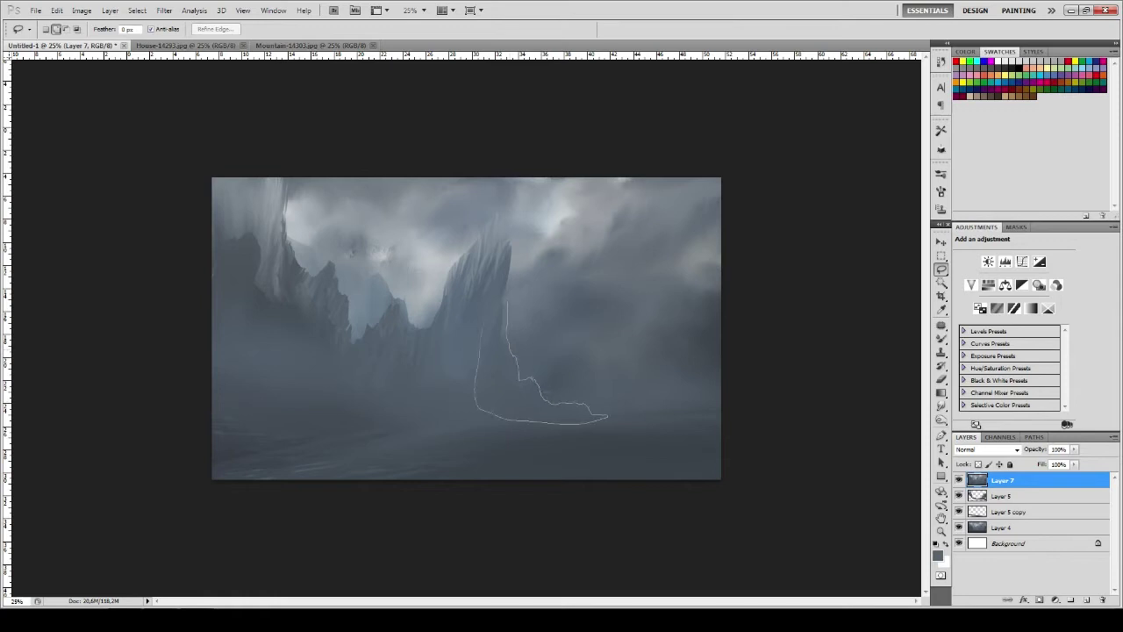
pyautogui.moveTo(507, 303); pyautogui.dragTo(490, 286)
pyautogui.press('b')
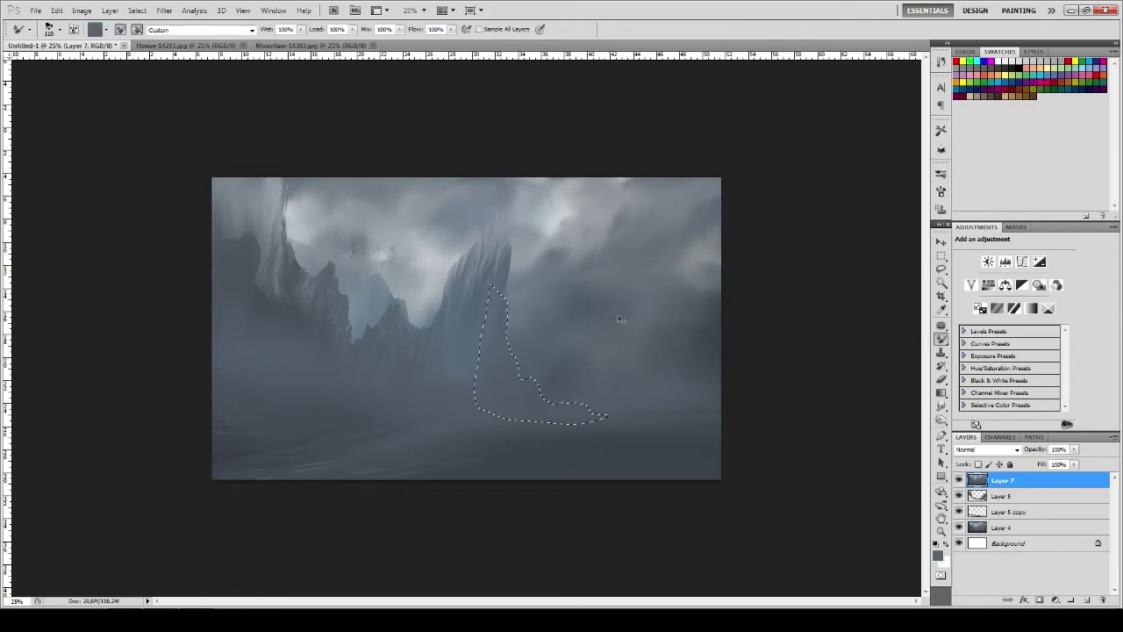
# Mirror the canvas horizontally, then lasso the peak's ridge and smear darker rock texture into it
pyautogui.click(80, 9)
pyautogui.click(250, 167)
pyautogui.press('l')
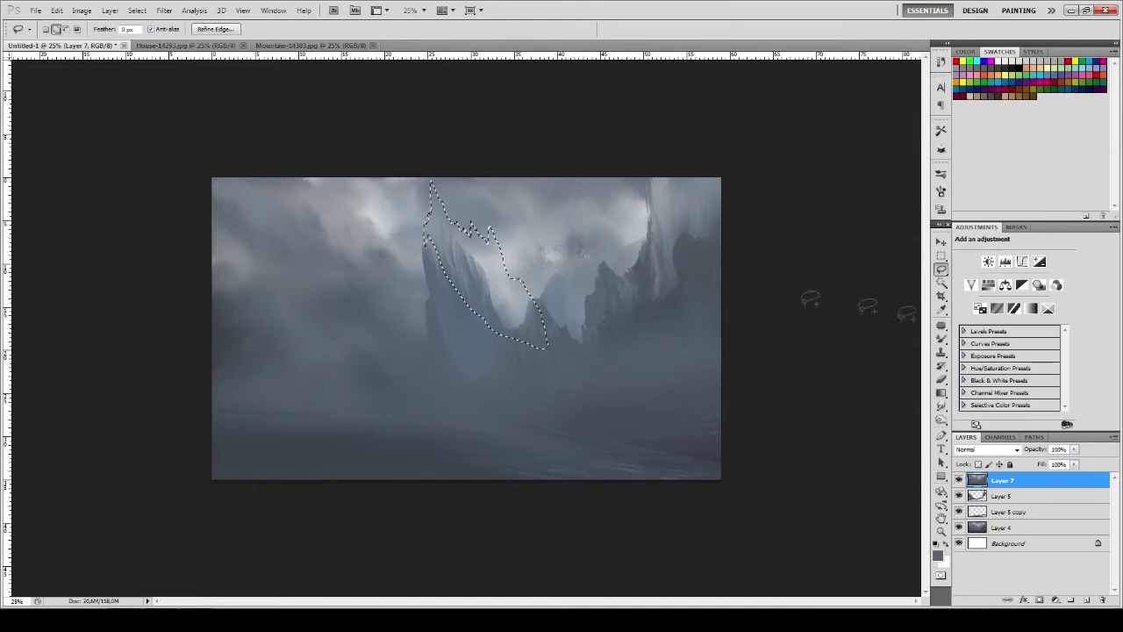
pyautogui.moveTo(519, 337); pyautogui.dragTo(488, 228)
pyautogui.press('b')
pyautogui.moveTo(439, 202); pyautogui.dragTo(491, 325)
pyautogui.moveTo(474, 228); pyautogui.dragTo(527, 342)
pyautogui.moveTo(439, 193)
pyautogui.mouseDown()
pyautogui.moveTo(526, 334)
pyautogui.moveTo(509, 289)
pyautogui.mouseUp()
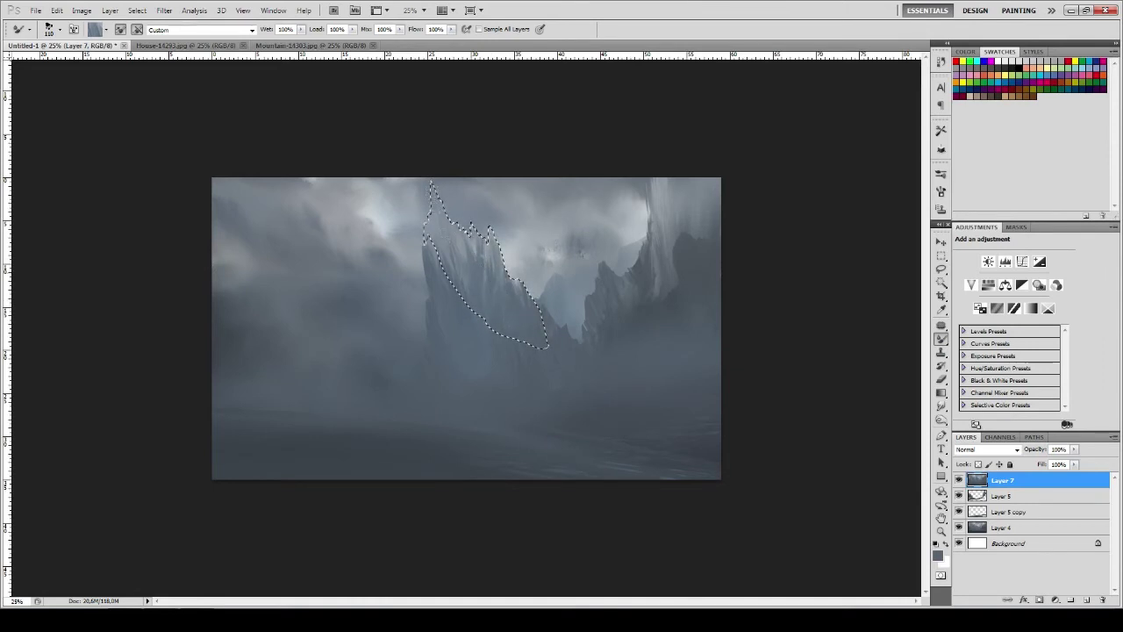
pyautogui.hotkey('ctrl', 'd')
# Paint a new smaller peak on the left, then flip the canvas back
pyautogui.press('l')
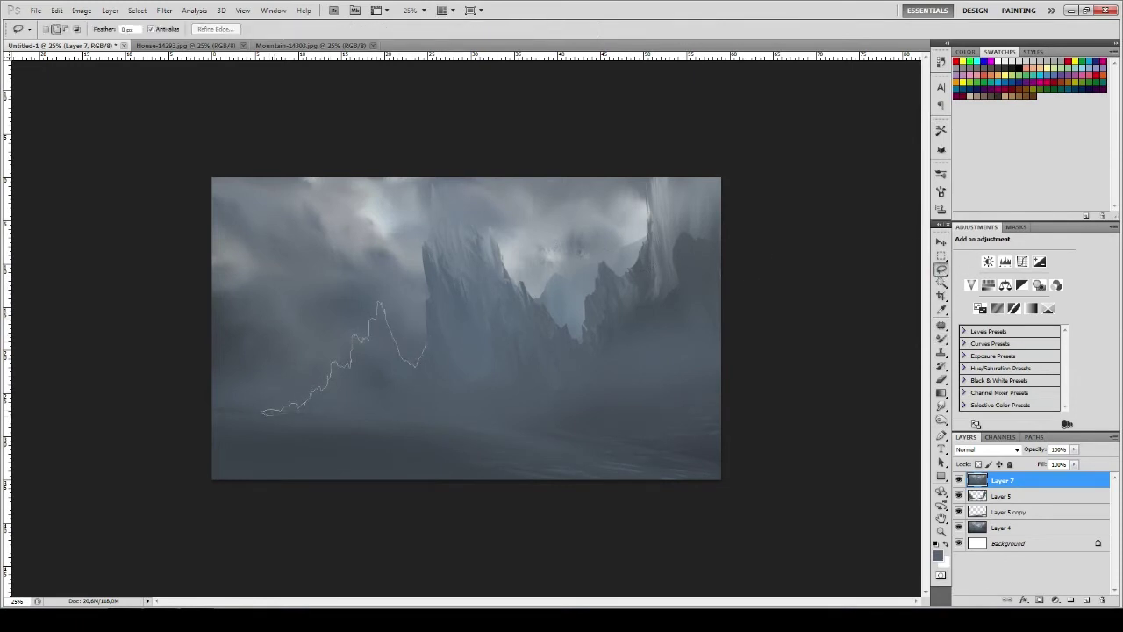
pyautogui.moveTo(263, 411); pyautogui.dragTo(263, 411)
pyautogui.press('b')
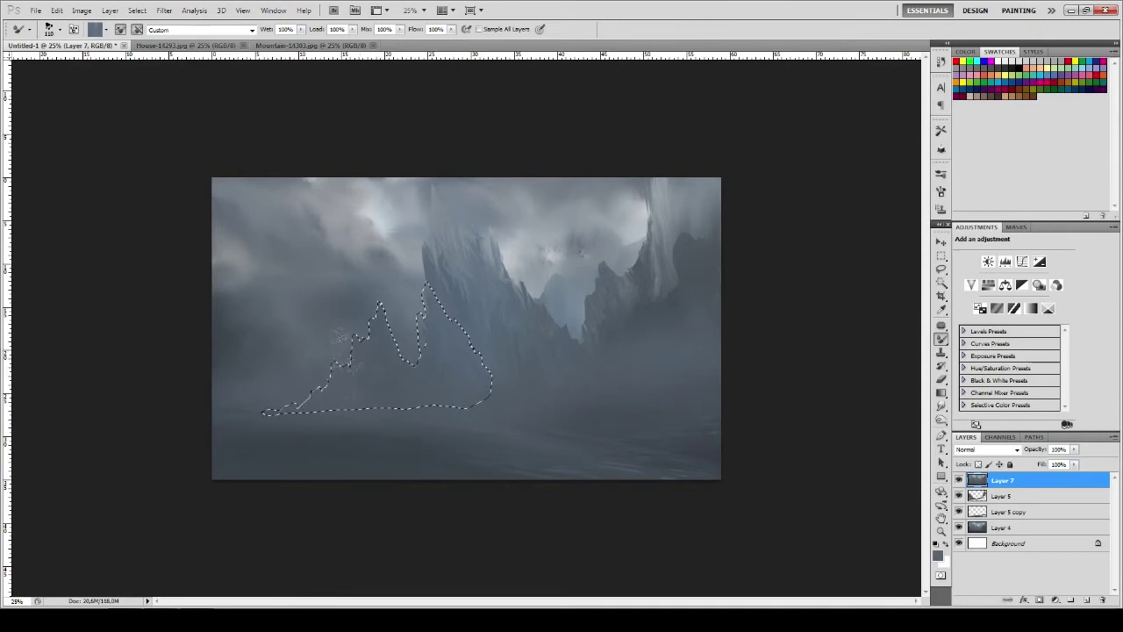
pyautogui.hotkey('ctrl', 'd')
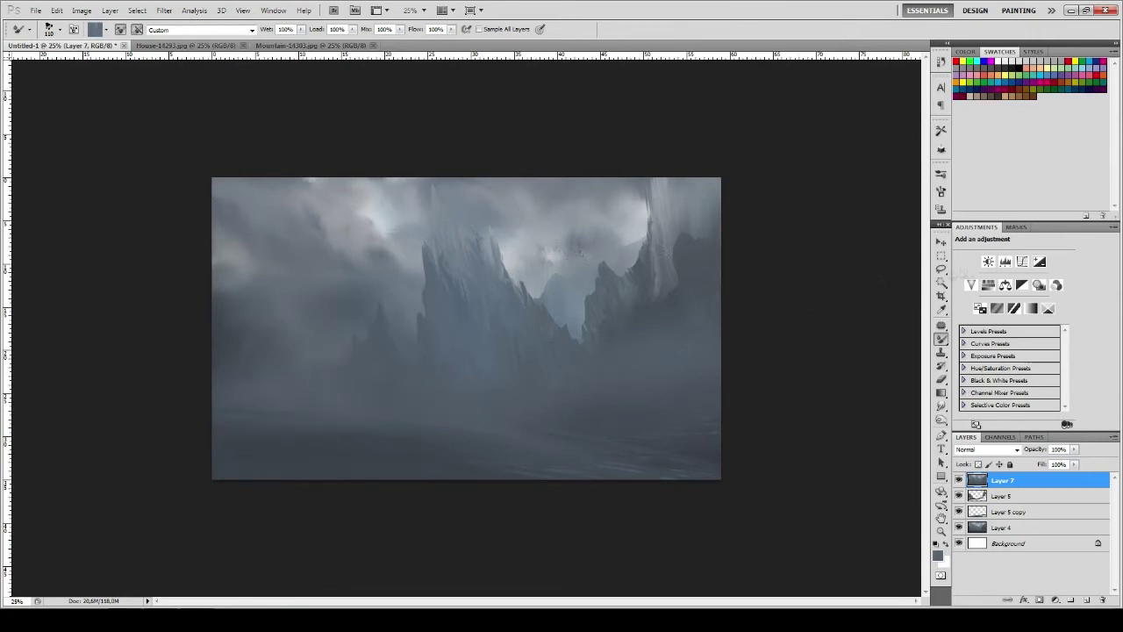
pyautogui.press('l')
pyautogui.click(81, 10)
pyautogui.click(307, 167)
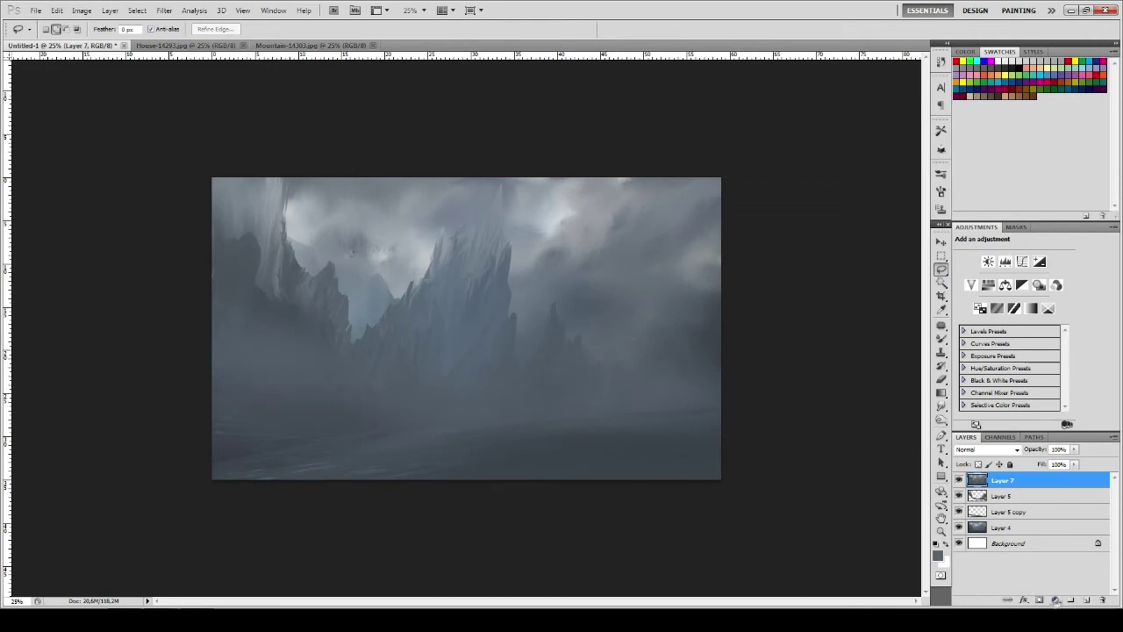
# Add a Levels adjustment with midtones 0.75 and whites 219, then stamp visible layers
pyautogui.click(1005, 262)
pyautogui.moveTo(1020, 324); pyautogui.dragTo(1055, 324)
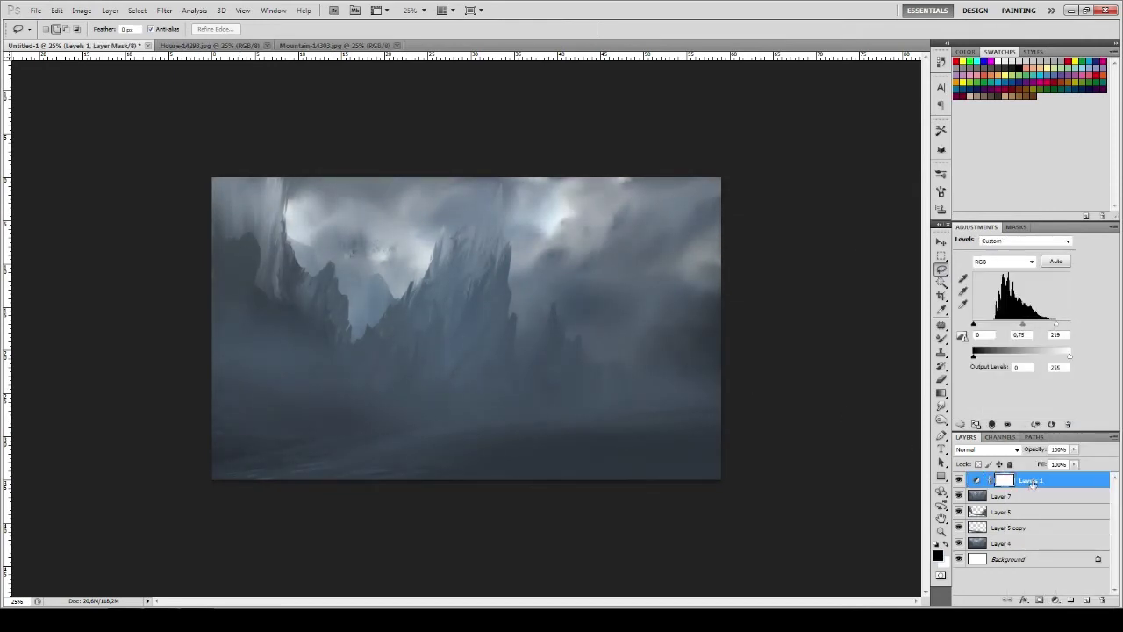
pyautogui.hotkey('ctrl', 'shift', 'alt', 'e')
# Paste the image as a new layer, distort it into a ground plane, and darken the lower right
pyautogui.hotkey('ctrl', 'v')
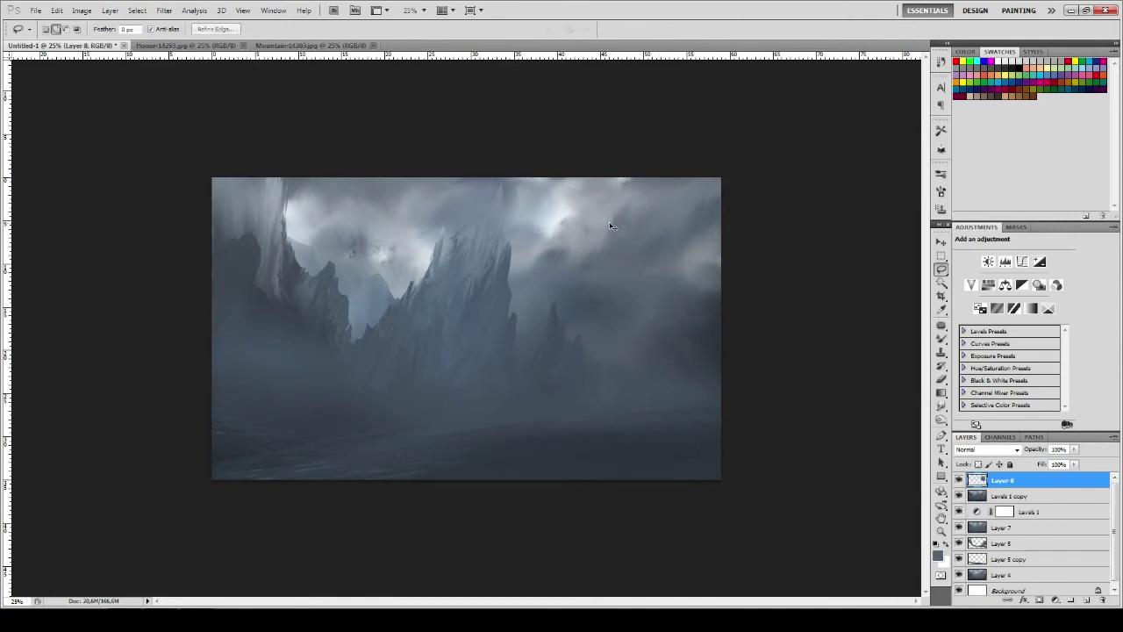
pyautogui.hotkey('ctrl', 't')
pyautogui.moveTo(313, 489)
pyautogui.mouseDown()
pyautogui.moveTo(865, 459)
pyautogui.moveTo(766, 500)
pyautogui.mouseUp()
pyautogui.moveTo(76, 387); pyautogui.dragTo(38, 394)
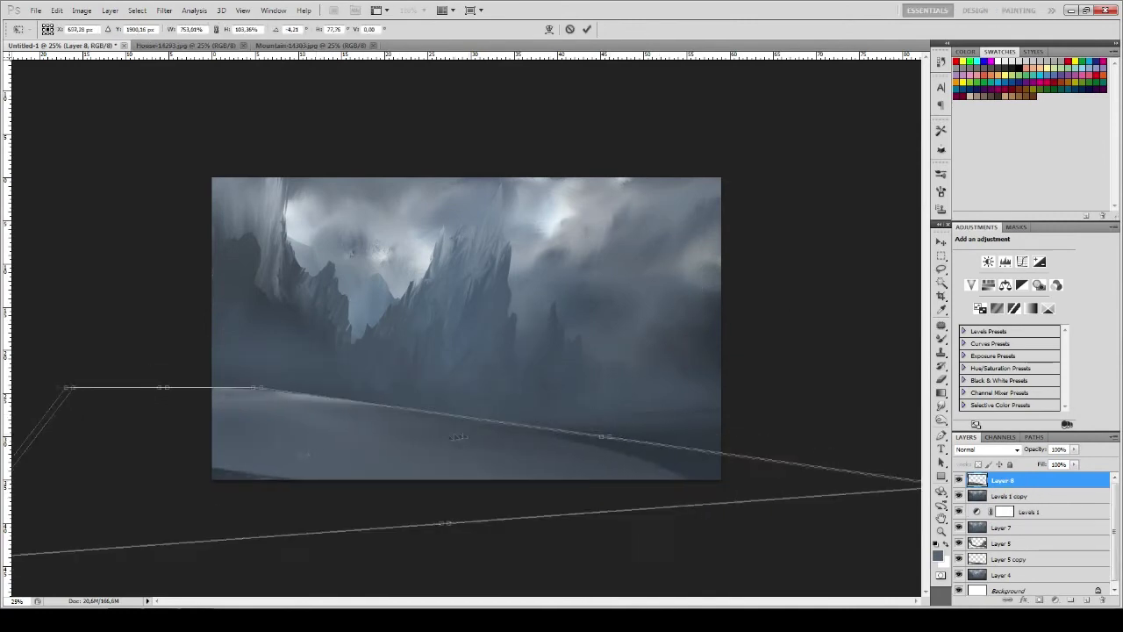
pyautogui.press('Return')
pyautogui.press('b')
pyautogui.moveTo(544, 428); pyautogui.dragTo(592, 436)
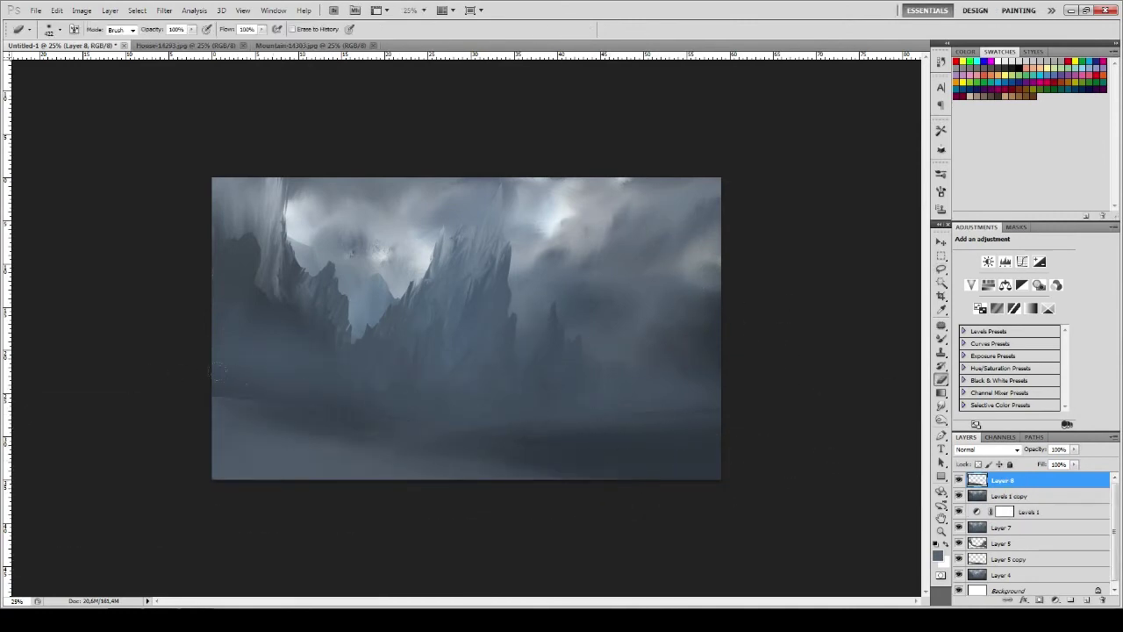
# Merge the levels copy into Layer 8 and mix paint inside a lassoed region along the bottom
pyautogui.keyDown('shift'); pyautogui.click(1009, 495); pyautogui.keyUp('shift')
pyautogui.hotkey('ctrl', 'e')
pyautogui.press('l')
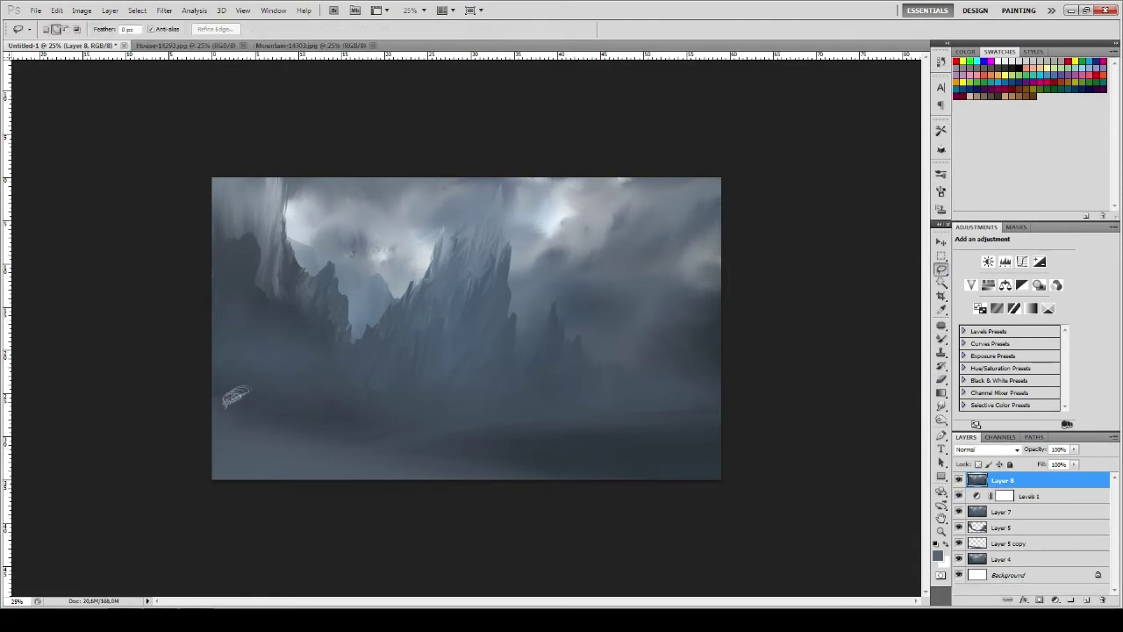
pyautogui.moveTo(641, 436); pyautogui.dragTo(368, 438)
pyautogui.press('b')
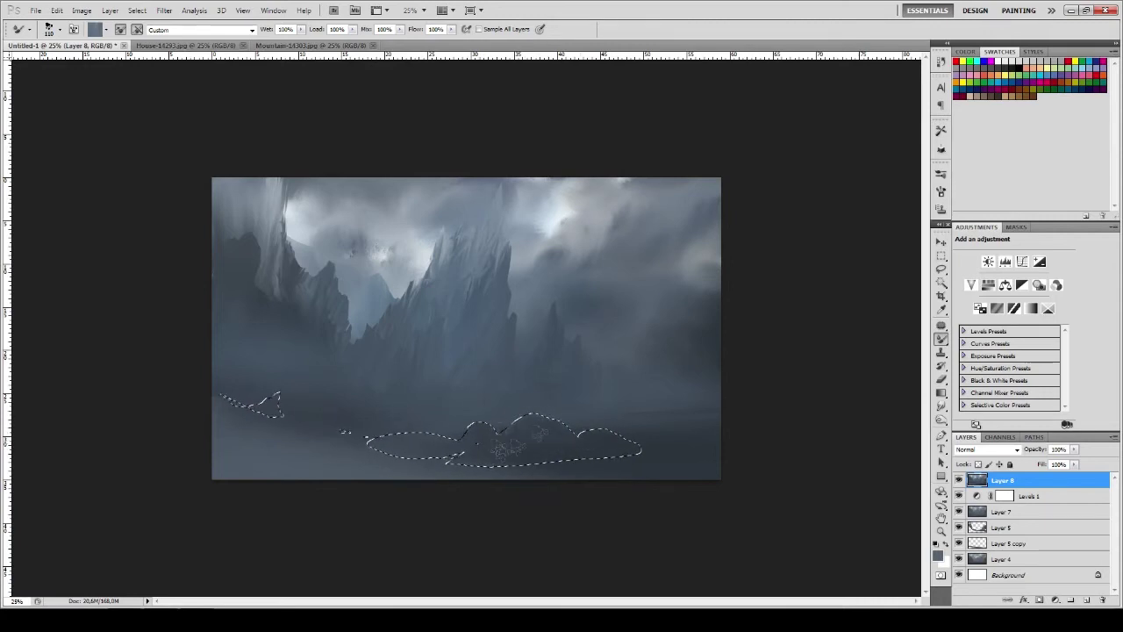
pyautogui.hotkey('ctrl', 'd')
# Paint a bluish misty band across the lower canvas with the brush in Overlay mode
pyautogui.press('l')
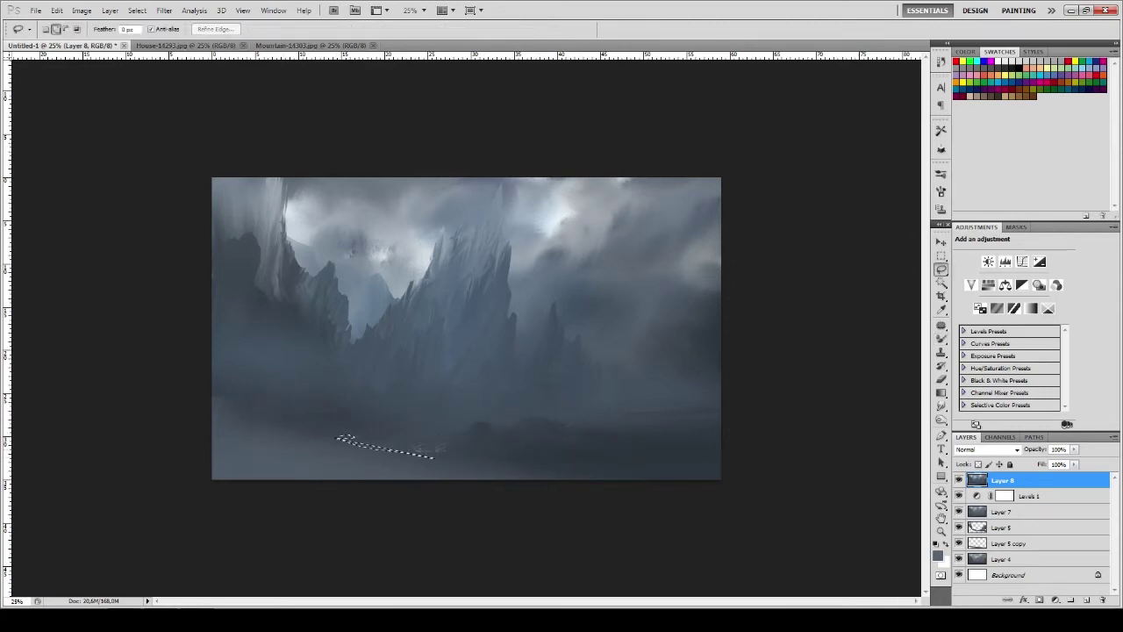
pyautogui.moveTo(436, 449); pyautogui.dragTo(509, 432)
pyautogui.press('b')
pyautogui.click(145, 29)
pyautogui.click(132, 198)
pyautogui.moveTo(219, 465)
pyautogui.mouseDown()
pyautogui.moveTo(711, 452)
pyautogui.moveTo(316, 442)
pyautogui.mouseUp()
pyautogui.moveTo(372, 413)
pyautogui.mouseDown()
pyautogui.moveTo(215, 404)
pyautogui.moveTo(474, 419)
pyautogui.moveTo(210, 452)
pyautogui.moveTo(715, 431)
pyautogui.mouseUp()
pyautogui.keyDown('alt'); pyautogui.click(716, 321); pyautogui.keyUp('alt')
pyautogui.keyDown('alt'); pyautogui.click(427, 403); pyautogui.keyUp('alt')
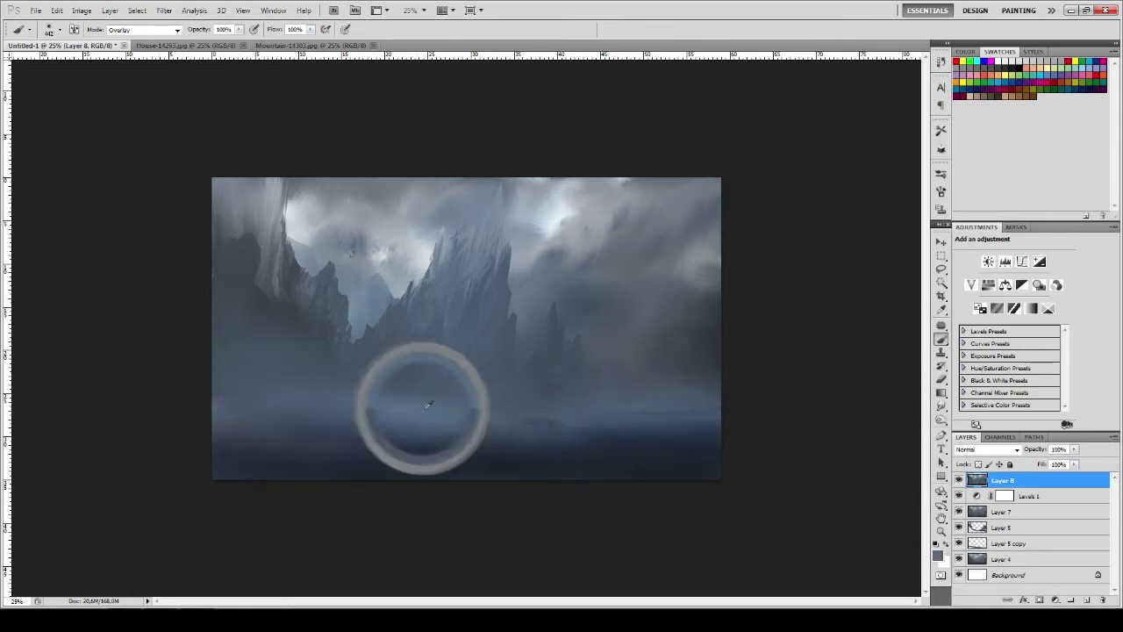
pyautogui.moveTo(439, 423); pyautogui.dragTo(720, 419)
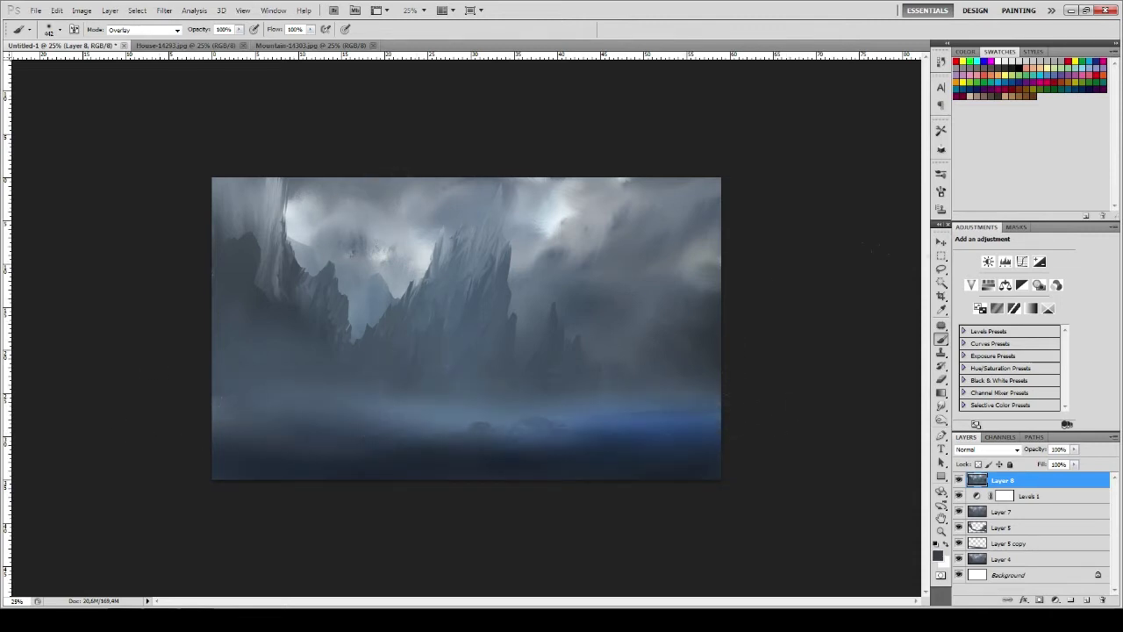
# Smear the lower mist with the Mixer Brush and paint dark rocks at the bottom left and right
pyautogui.rightClick(941, 339)
pyautogui.click(995, 371)
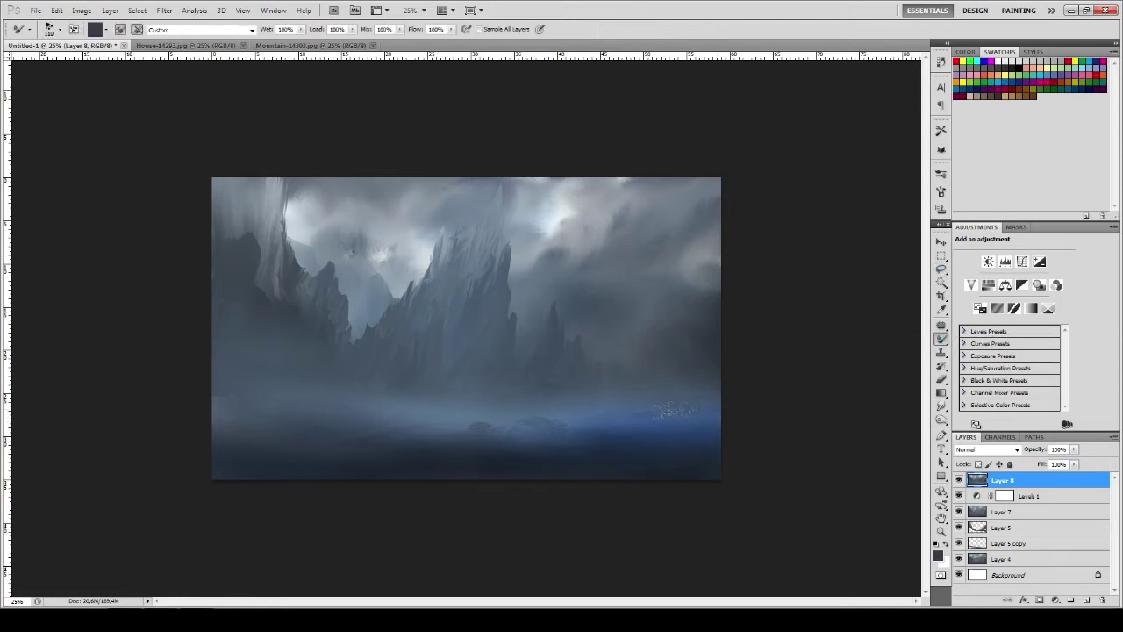
pyautogui.moveTo(699, 423); pyautogui.dragTo(569, 468)
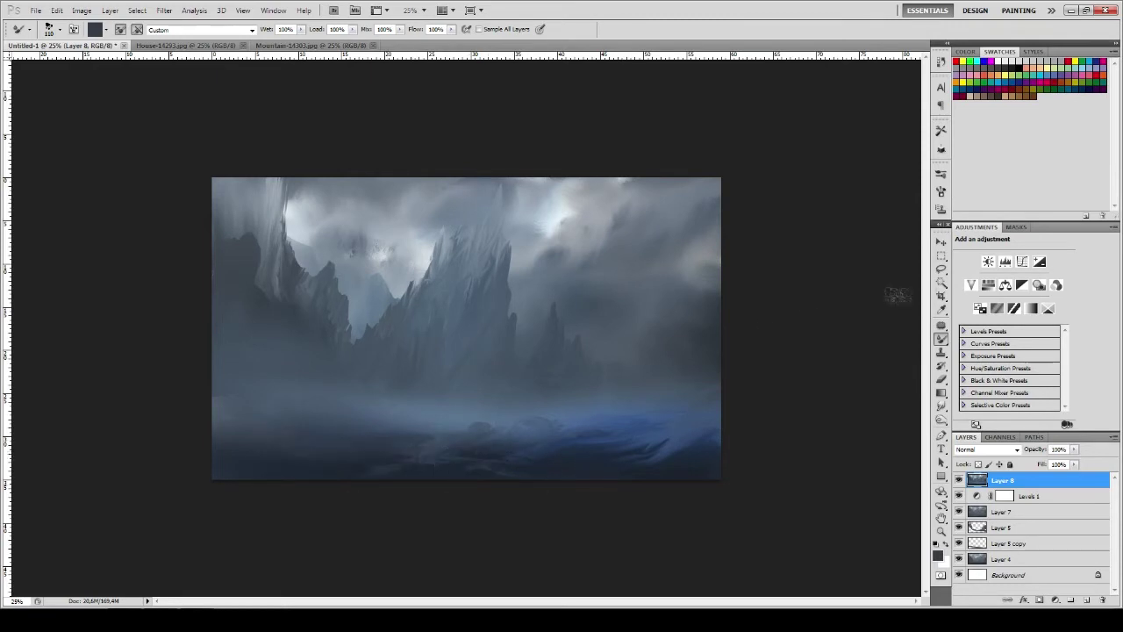
pyautogui.press('l')
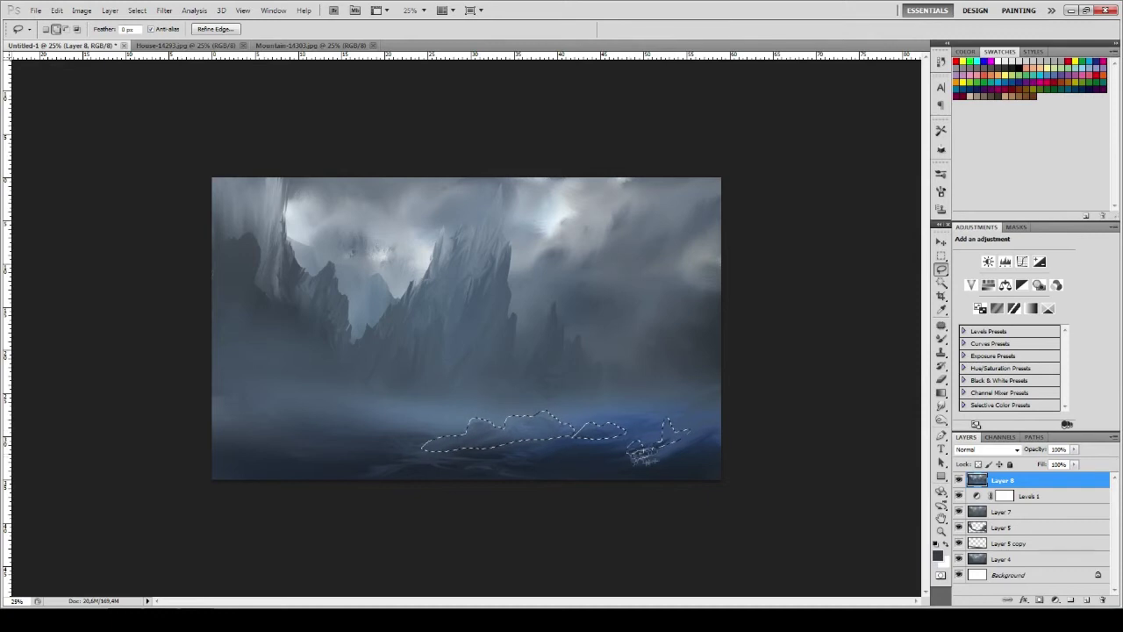
pyautogui.moveTo(548, 453); pyautogui.dragTo(528, 458)
pyautogui.moveTo(341, 431); pyautogui.dragTo(213, 452)
pyautogui.press('b')
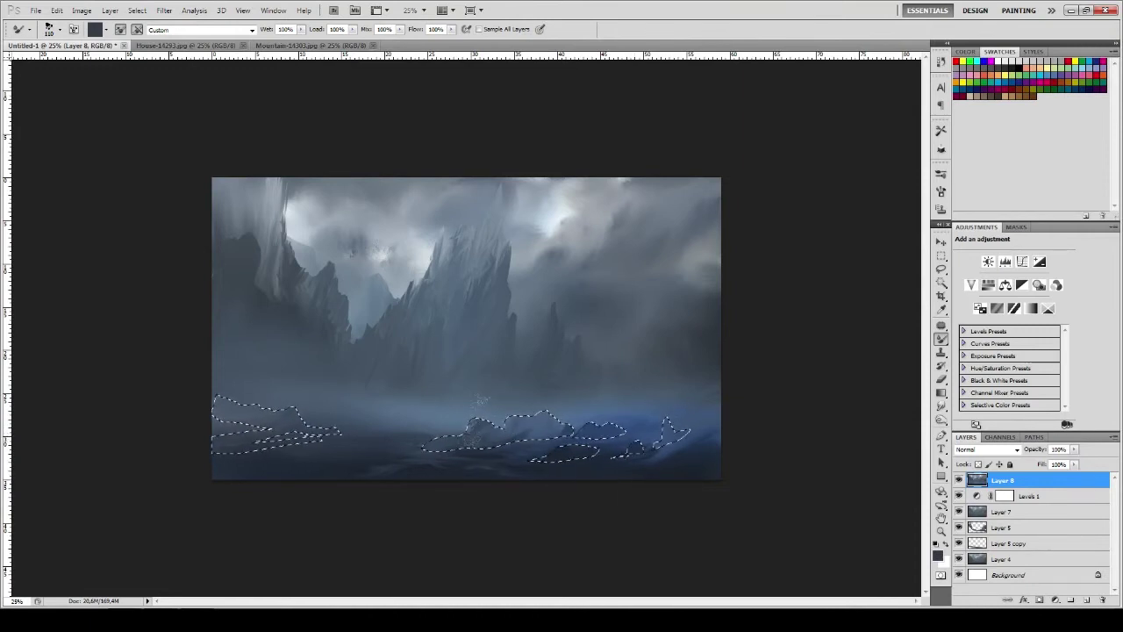
pyautogui.hotkey('ctrl', 'd')
pyautogui.press('l')
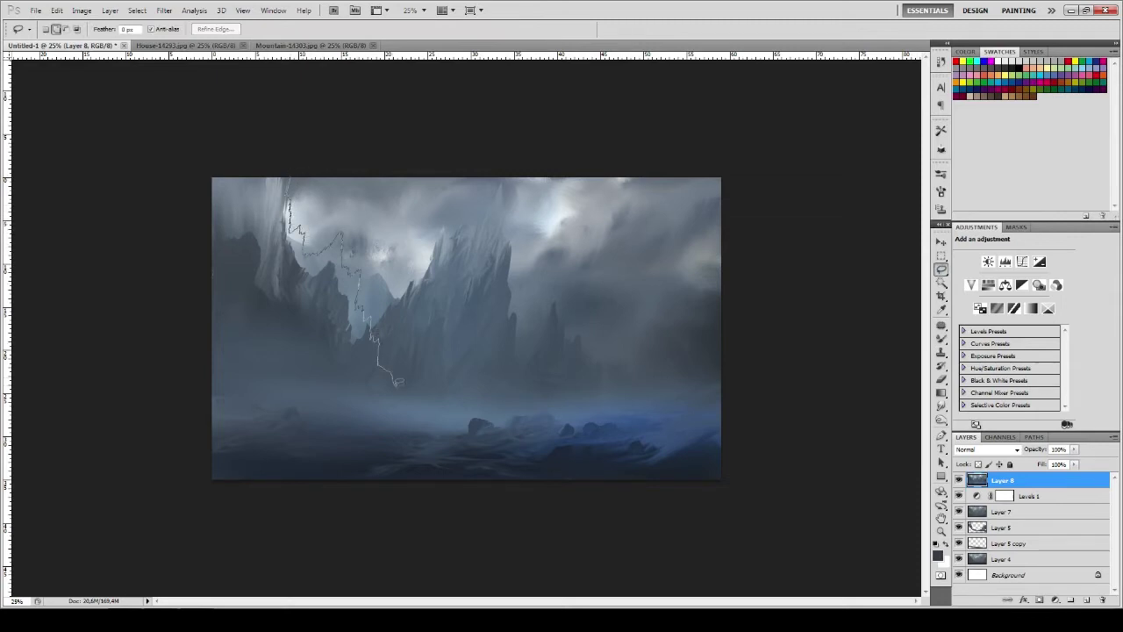
# Lasso the left cliffs and darken them with the Mixer Brush, then deselect
pyautogui.moveTo(398, 383); pyautogui.dragTo(209, 173)
pyautogui.press('b')
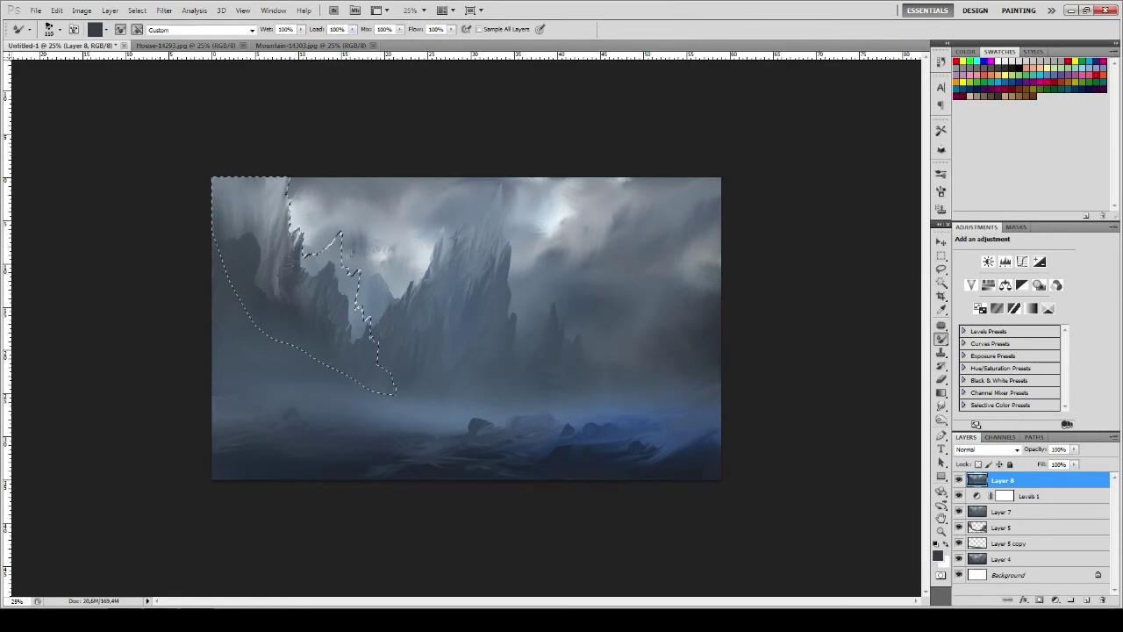
pyautogui.moveTo(291, 263)
pyautogui.mouseDown()
pyautogui.moveTo(291, 286)
pyautogui.moveTo(333, 281)
pyautogui.moveTo(355, 320)
pyautogui.mouseUp()
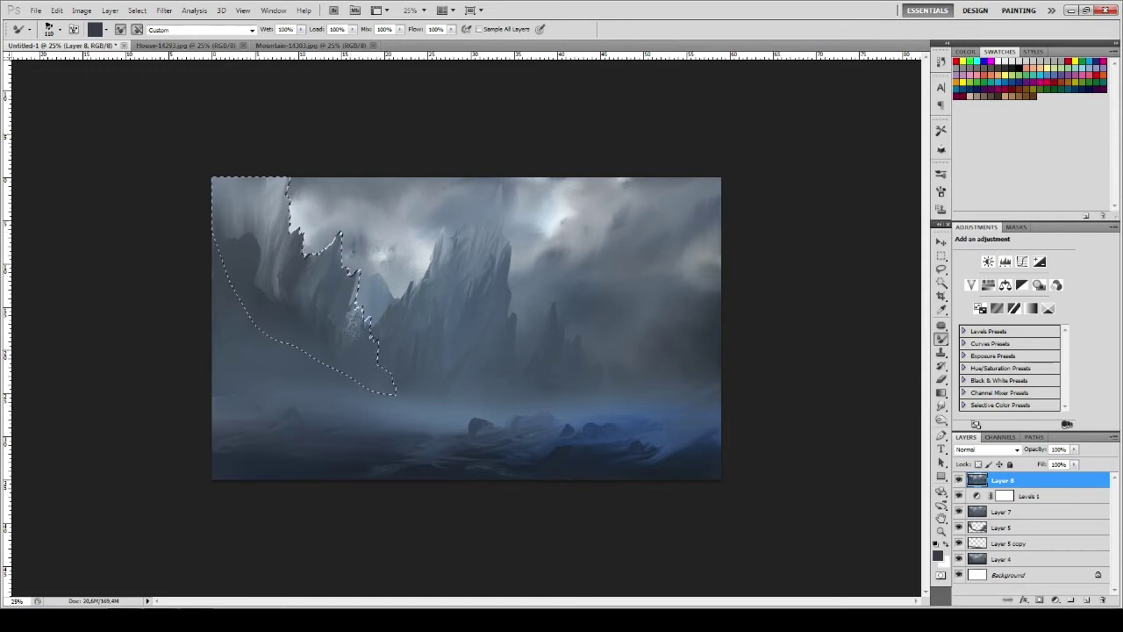
pyautogui.hotkey('ctrl', 'd')
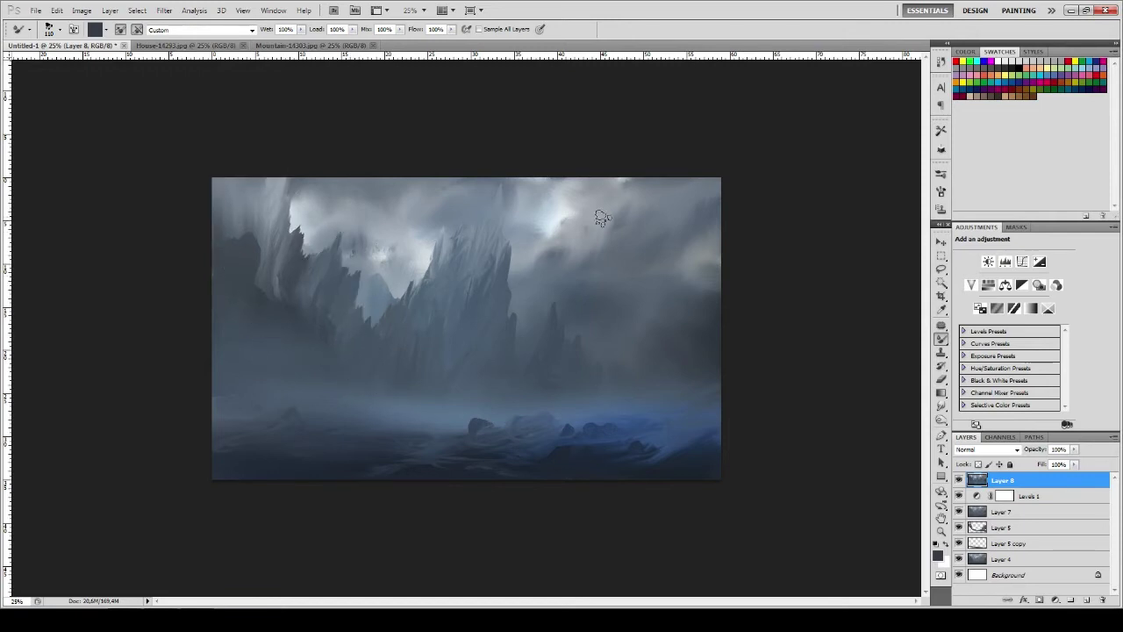
# Lasso the bottom-centre and lower-right rocks and smear paint into them with the Mixer Brush
pyautogui.press('l')
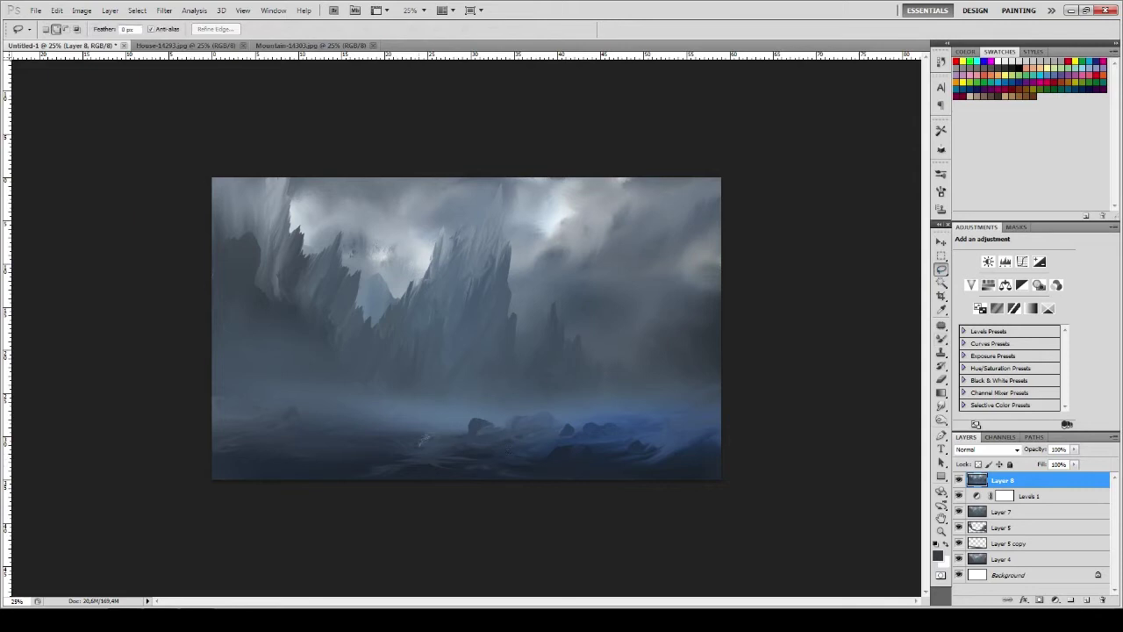
pyautogui.press('b')
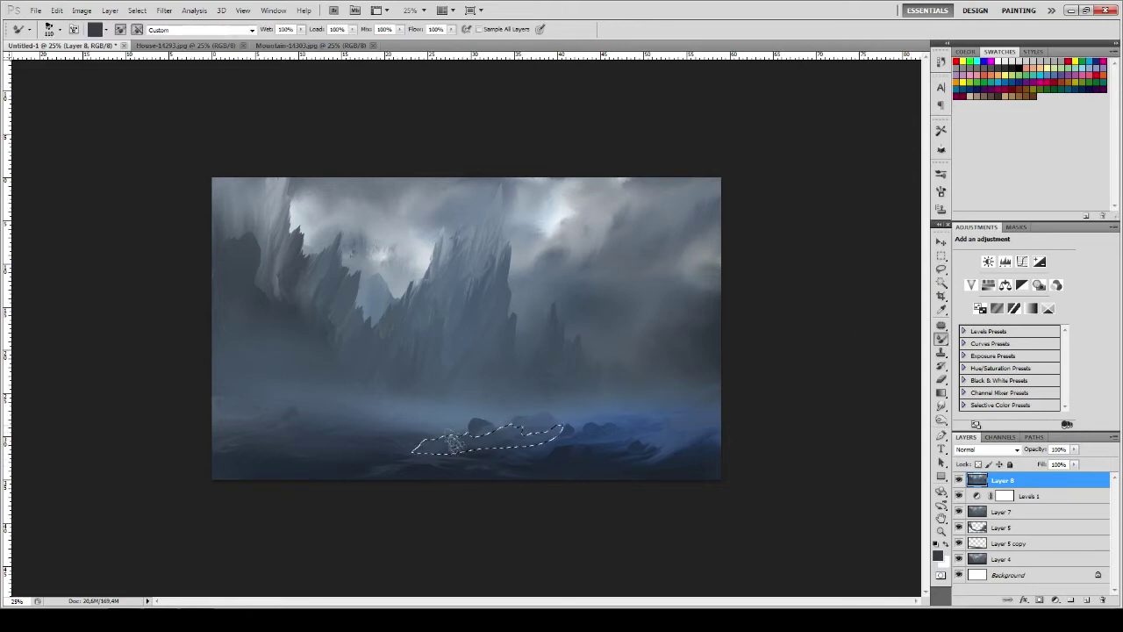
pyautogui.moveTo(478, 439)
pyautogui.mouseDown()
pyautogui.moveTo(521, 441)
pyautogui.moveTo(537, 463)
pyautogui.mouseUp()
pyautogui.click(941, 269)
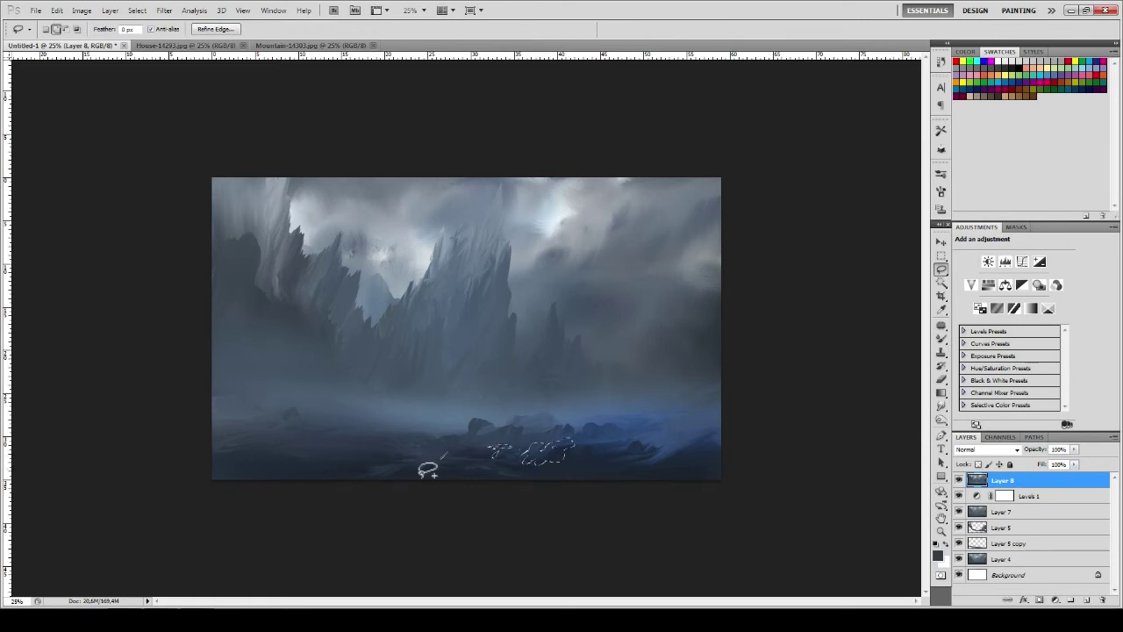
pyautogui.moveTo(428, 471); pyautogui.dragTo(443, 454)
pyautogui.moveTo(675, 456)
pyautogui.mouseDown()
pyautogui.moveTo(709, 461)
pyautogui.moveTo(614, 474)
pyautogui.mouseUp()
pyautogui.press('b')
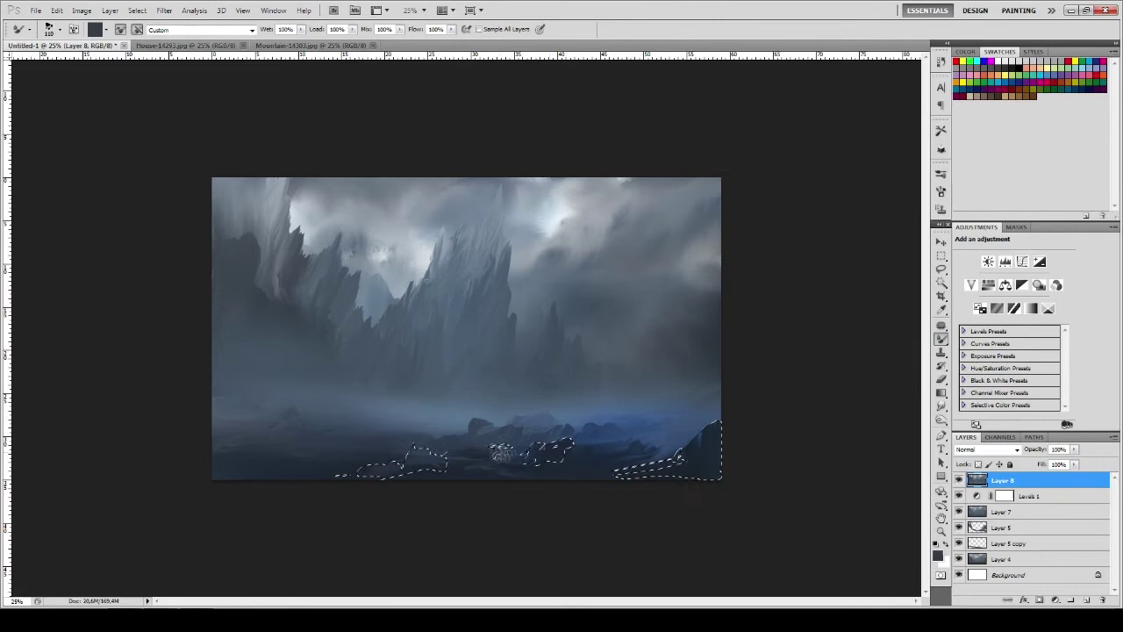
pyautogui.hotkey('ctrl', 'd')
# Flip the canvas horizontally and add a new empty Layer 9 above Layer 8
pyautogui.click(81, 10)
pyautogui.click(245, 157)
pyautogui.press('l')
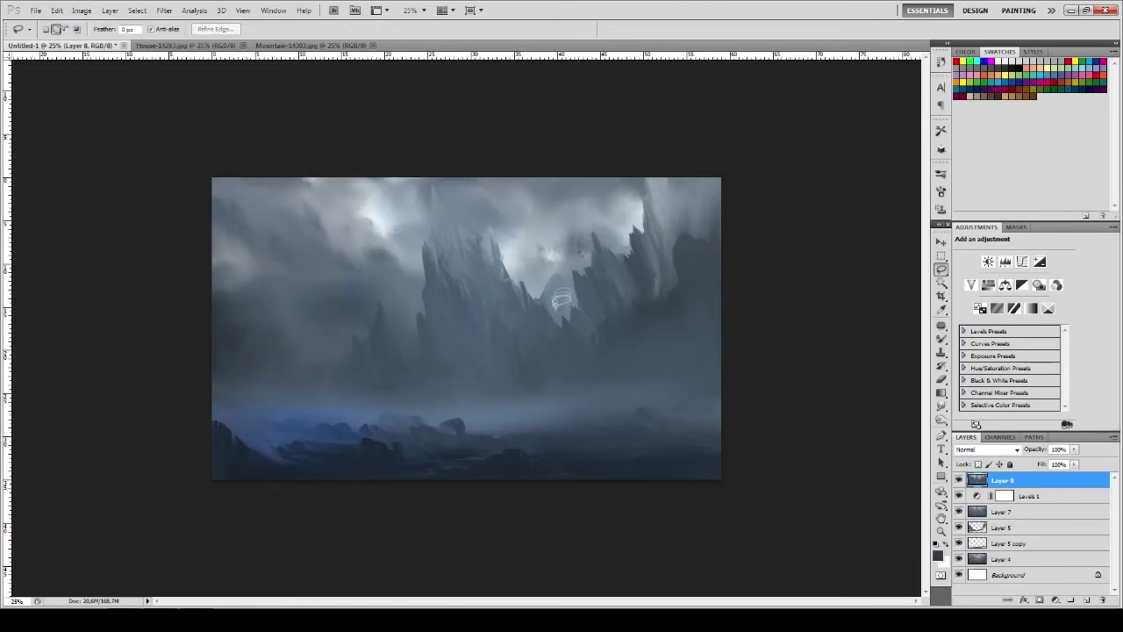
pyautogui.press('b')
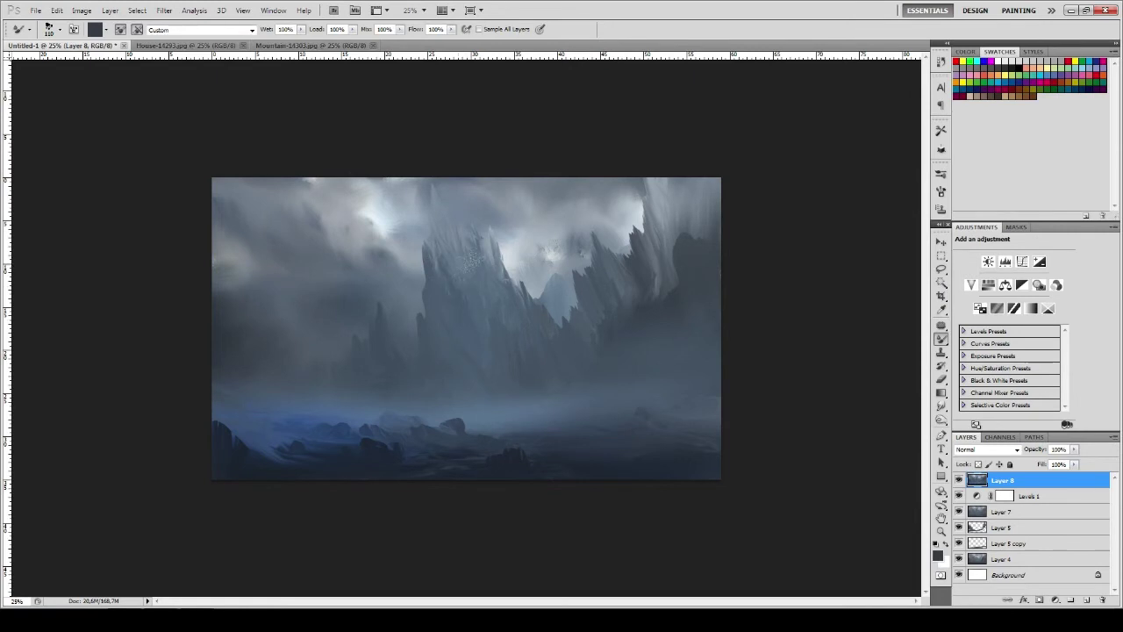
pyautogui.press('l')
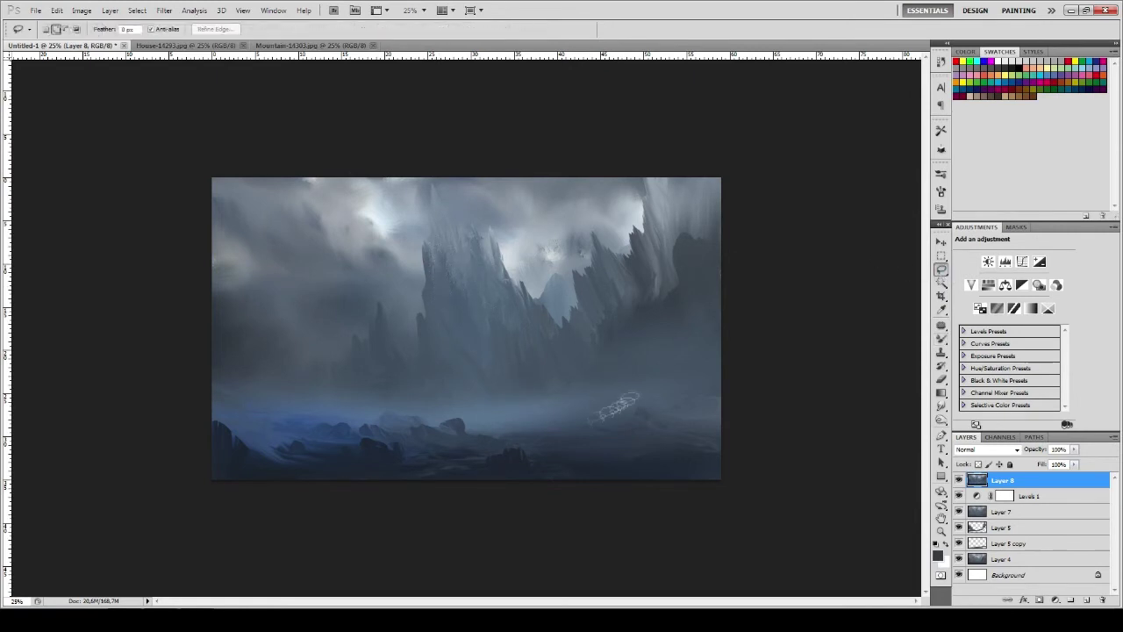
pyautogui.hotkey('ctrl', 'shift', 'alt', 'n')
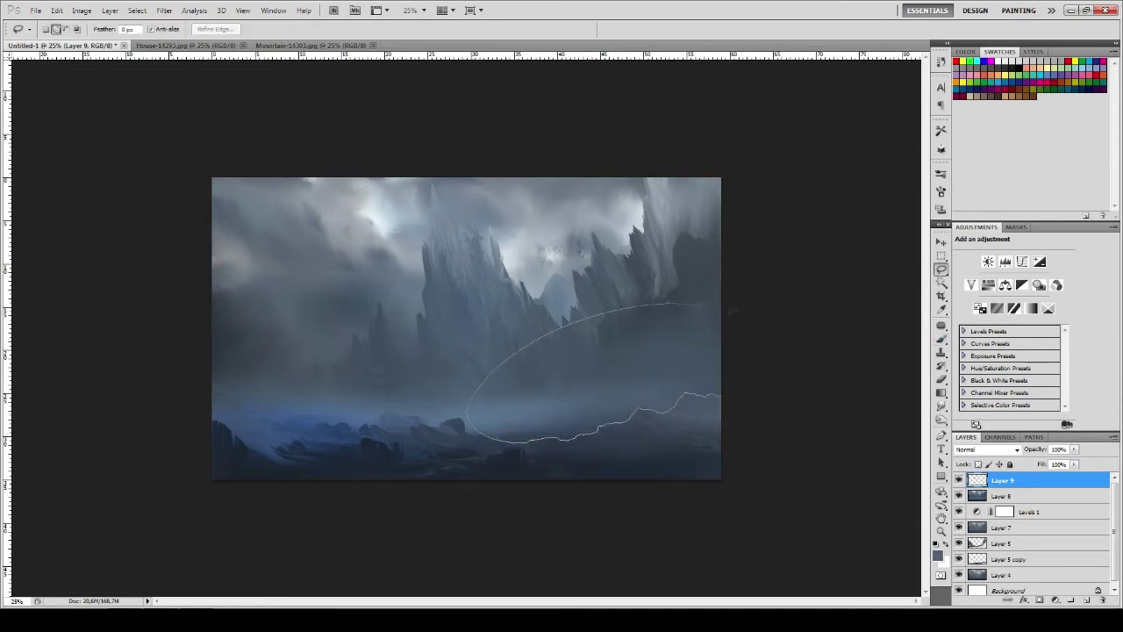
# Lasso the right-side ground and lower-right rocks and paint them with hidden selection edges
pyautogui.moveTo(732, 309); pyautogui.dragTo(728, 351)
pyautogui.hotkey('ctrl', 'h')
pyautogui.press('b')
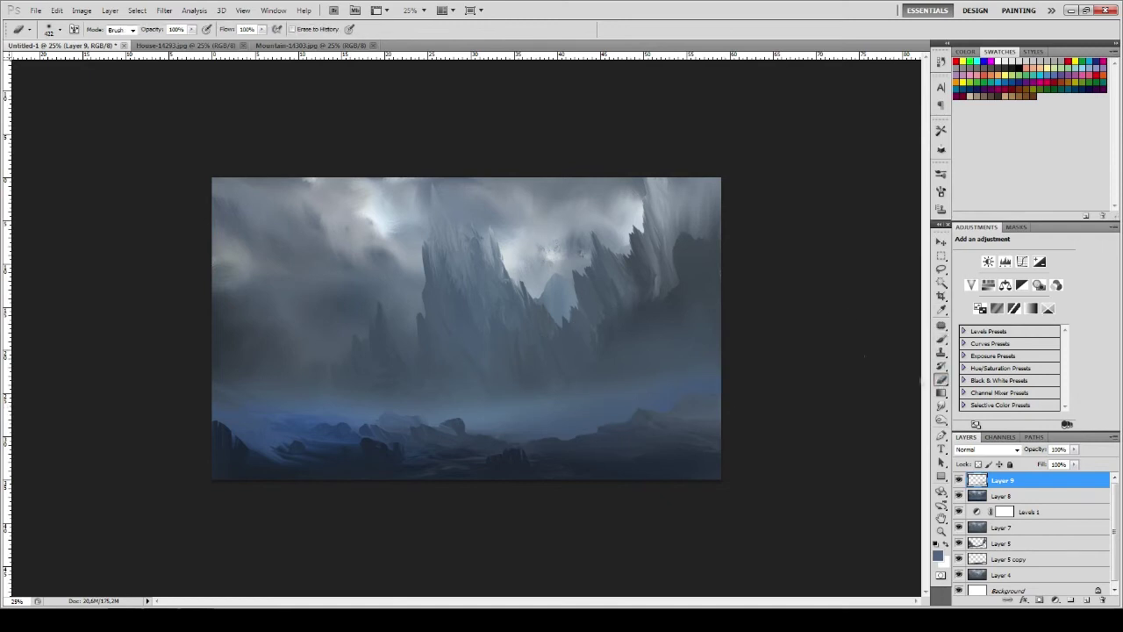
pyautogui.press('l')
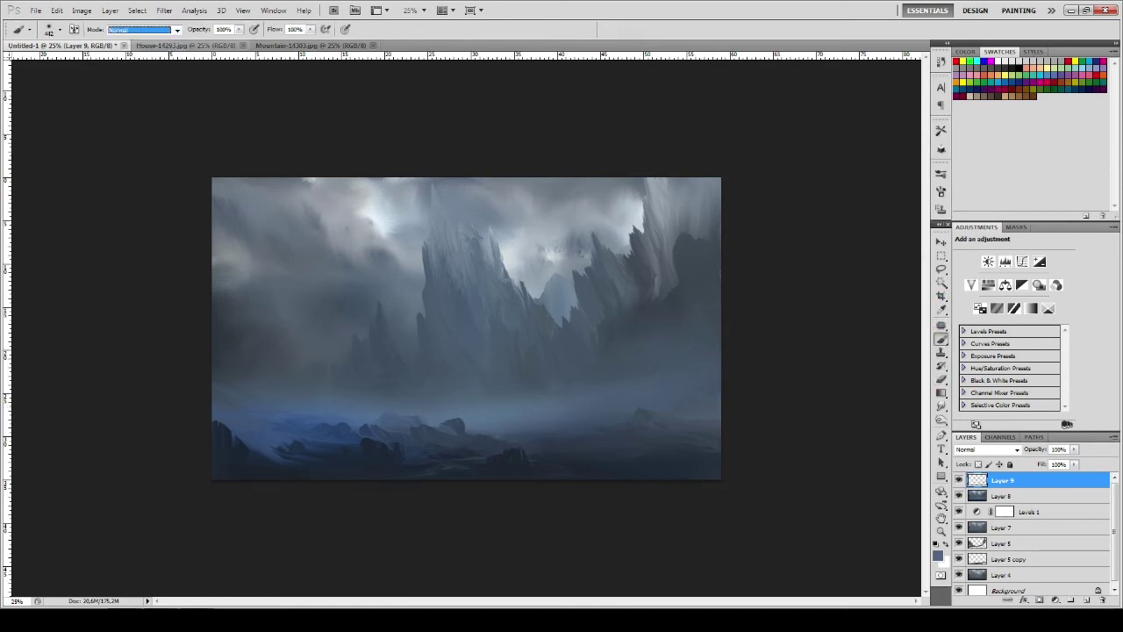
pyautogui.moveTo(676, 418); pyautogui.dragTo(789, 369)
pyautogui.press('b')
pyautogui.hotkey('ctrl', 'h')
pyautogui.press('l')
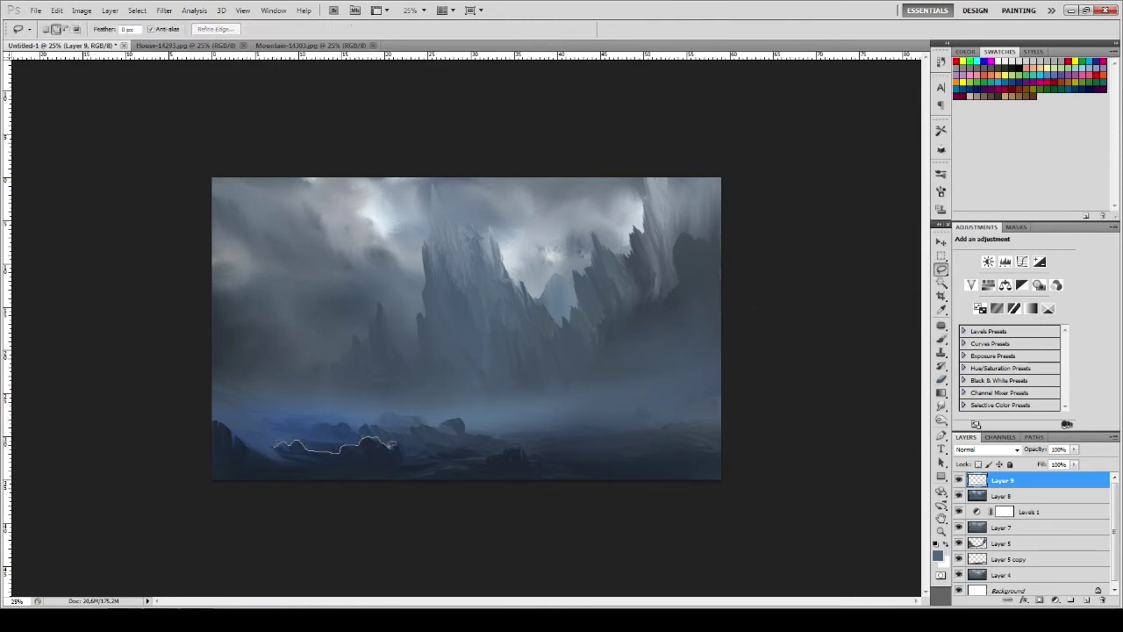
# Rework the lower-left rocky slope with the Mixer Brush sampling all layers, painting the inverted area too
pyautogui.moveTo(454, 455); pyautogui.dragTo(263, 447)
pyautogui.press('b')
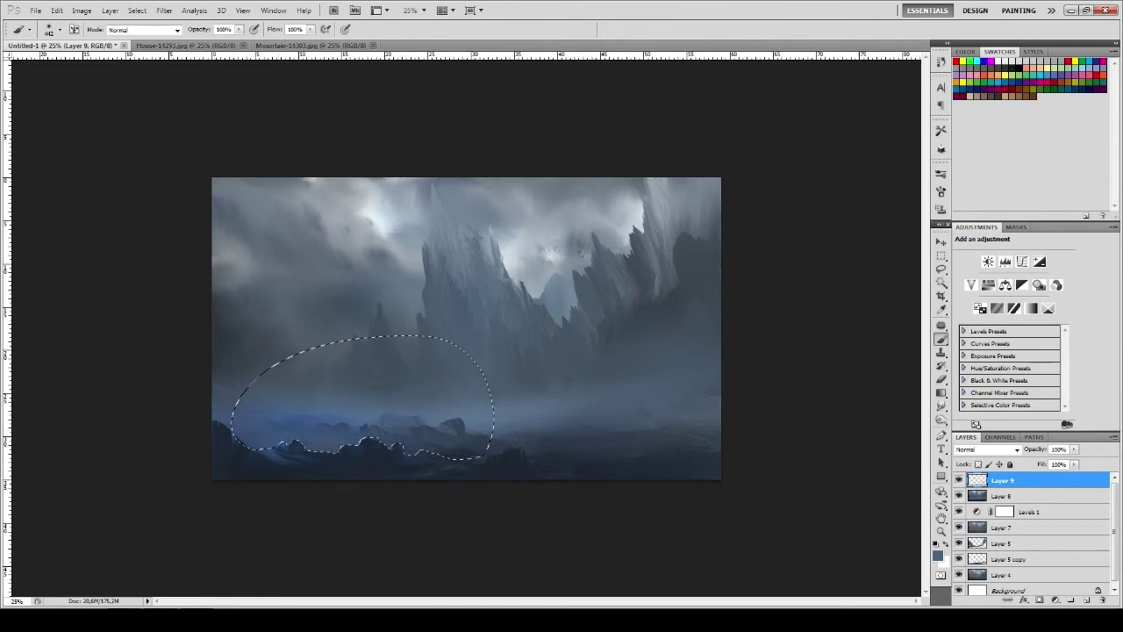
pyautogui.press('e')
pyautogui.hotkey('ctrl', 'h')
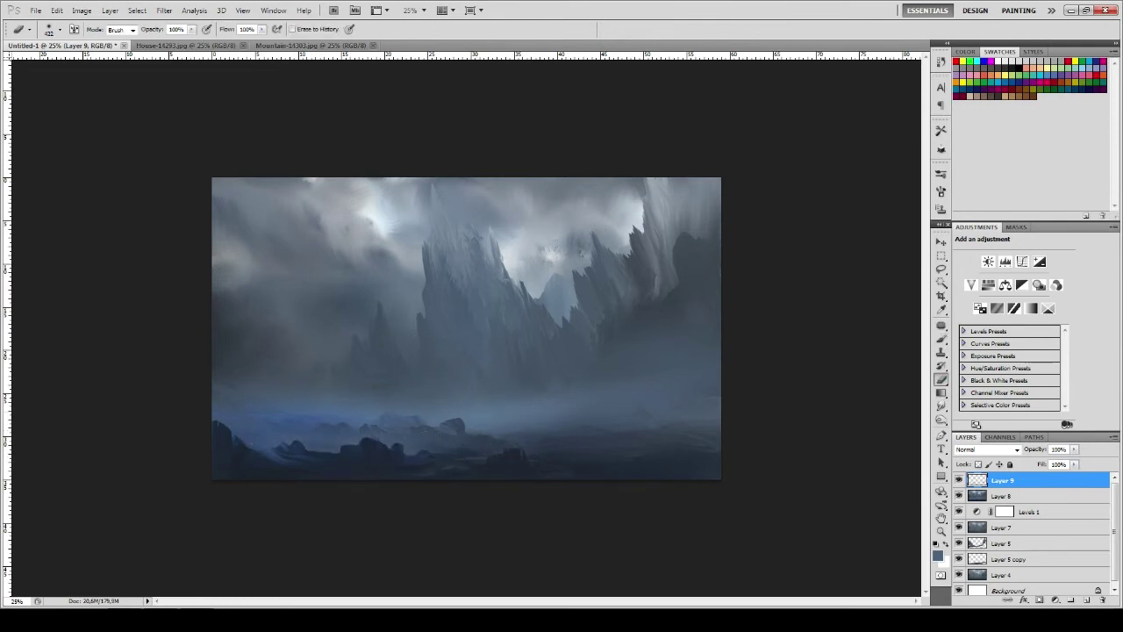
pyautogui.press('l')
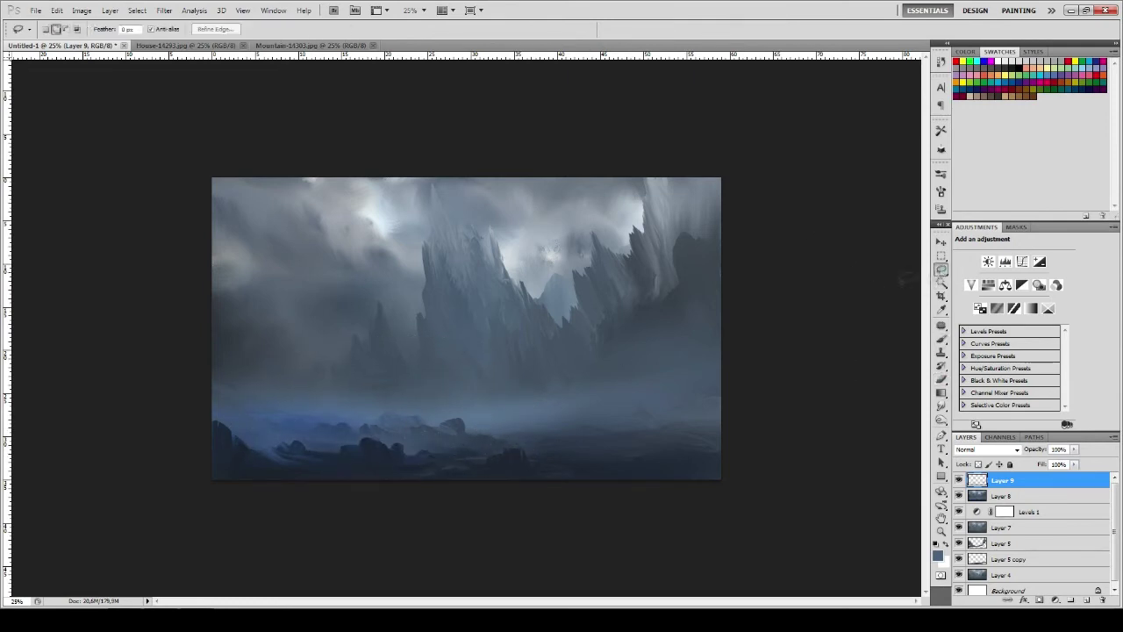
pyautogui.moveTo(455, 478); pyautogui.dragTo(427, 479)
pyautogui.press('b')
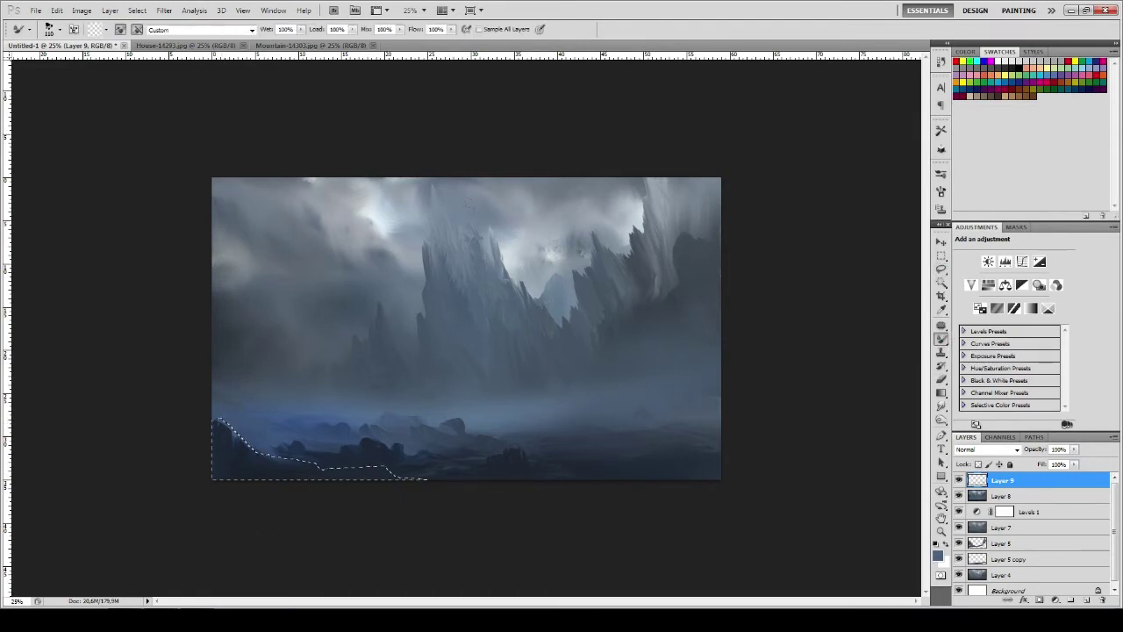
pyautogui.click(478, 29)
pyautogui.hotkey('ctrl', 'shift', 'i')
pyautogui.hotkey('shift', 'b')
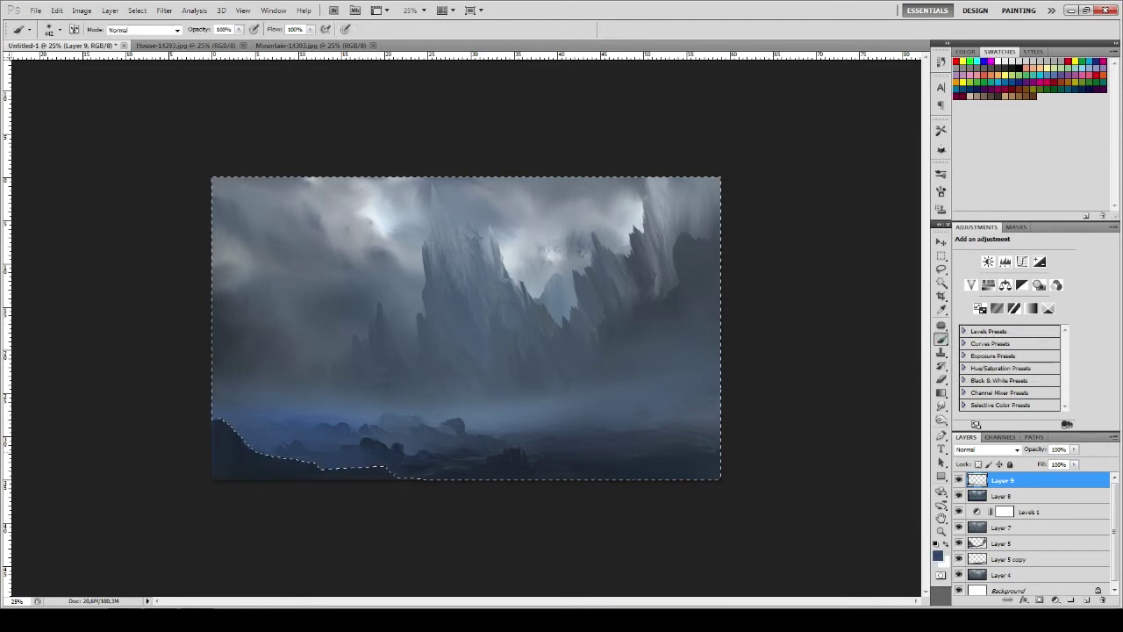
pyautogui.hotkey('ctrl', 'd')
pyautogui.press('e')
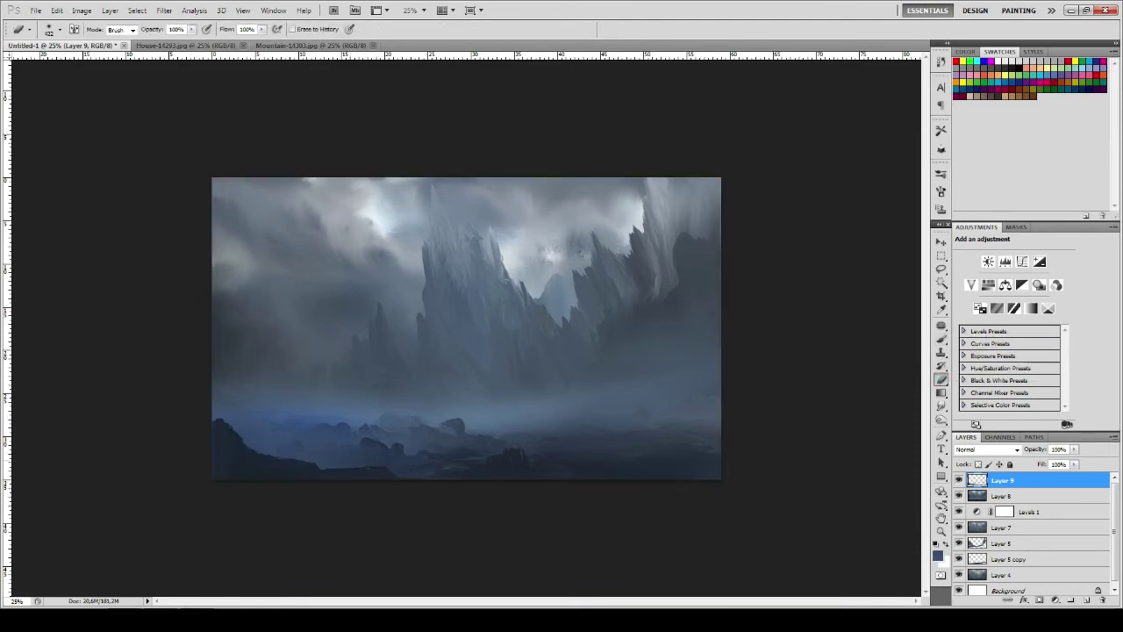
# Lasso the lower-right ground strips and blend them with the Mixer Brush
pyautogui.press('l')
pyautogui.moveTo(628, 429)
pyautogui.mouseDown()
pyautogui.moveTo(675, 423)
pyautogui.moveTo(529, 448)
pyautogui.moveTo(498, 474)
pyautogui.mouseUp()
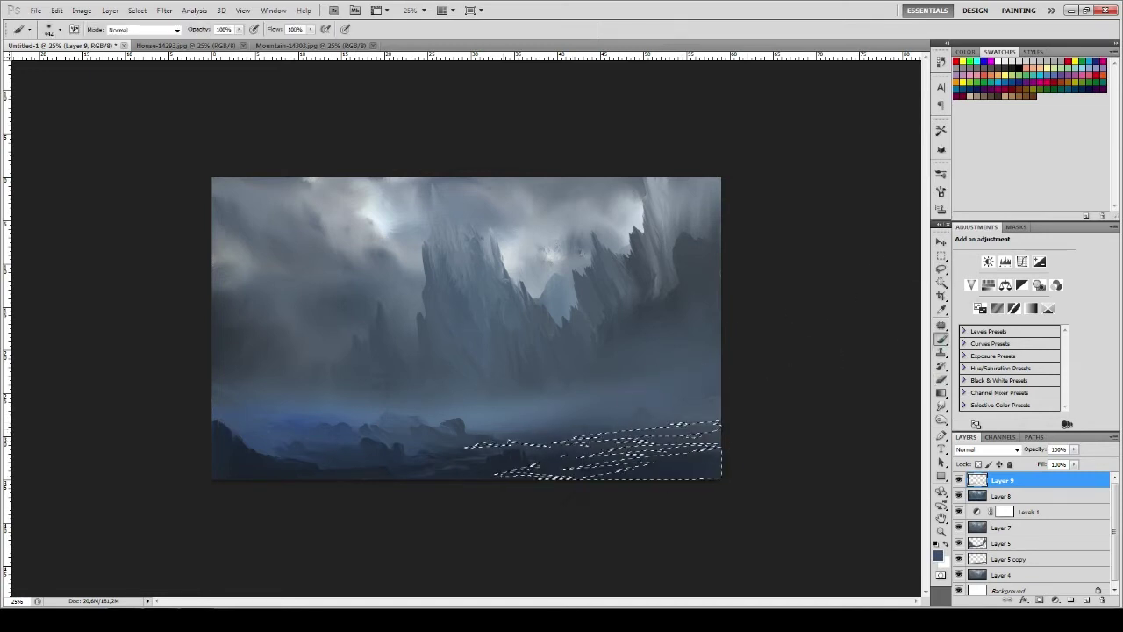
pyautogui.hotkey('ctrl', 'h')
pyautogui.click(941, 339)
pyautogui.hotkey('shift', 'b')
pyautogui.hotkey('shift', 'b')
pyautogui.hotkey('shift', 'b')
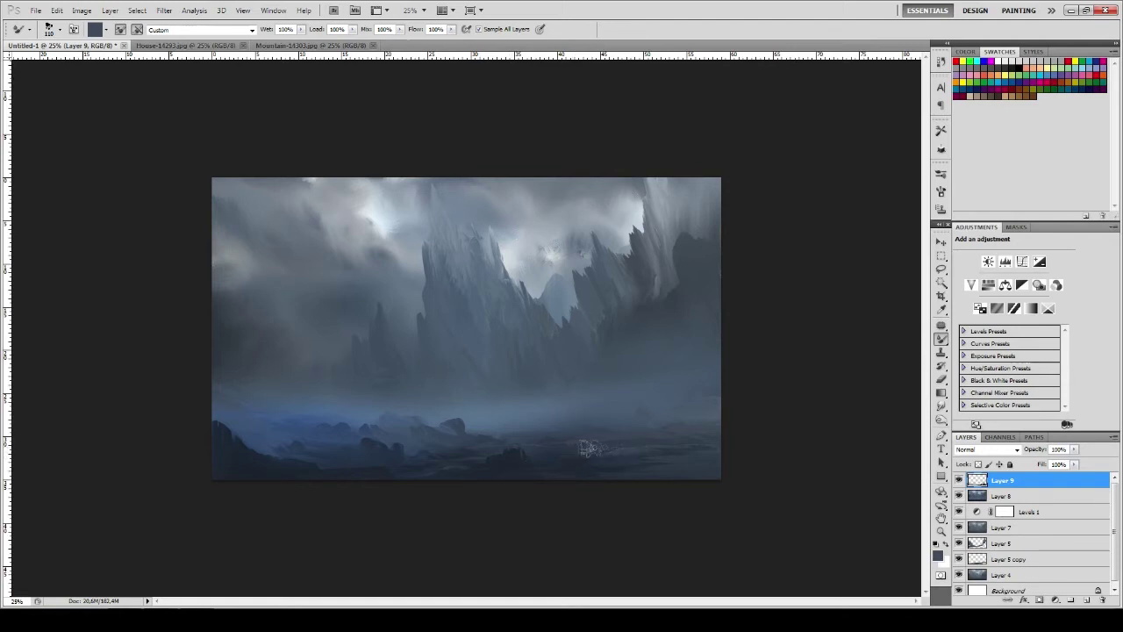
pyautogui.press('l')
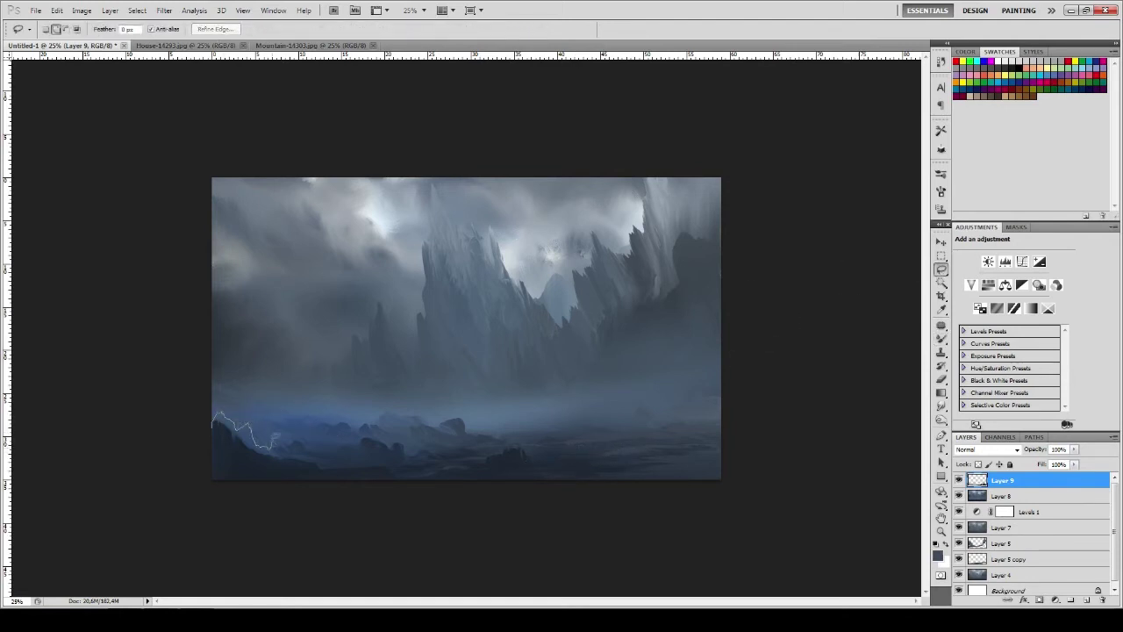
# Smudge and darken the lower-left and lower-right foreground rocks within lasso selections
pyautogui.moveTo(412, 479); pyautogui.dragTo(219, 491)
pyautogui.press('b')
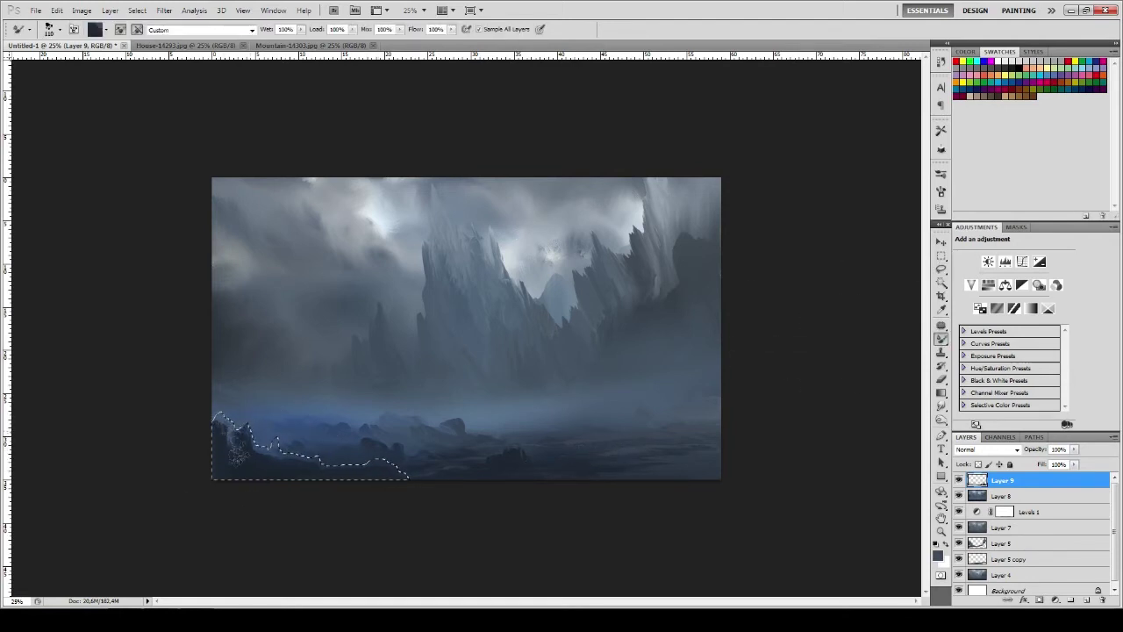
pyautogui.moveTo(286, 454); pyautogui.dragTo(272, 465)
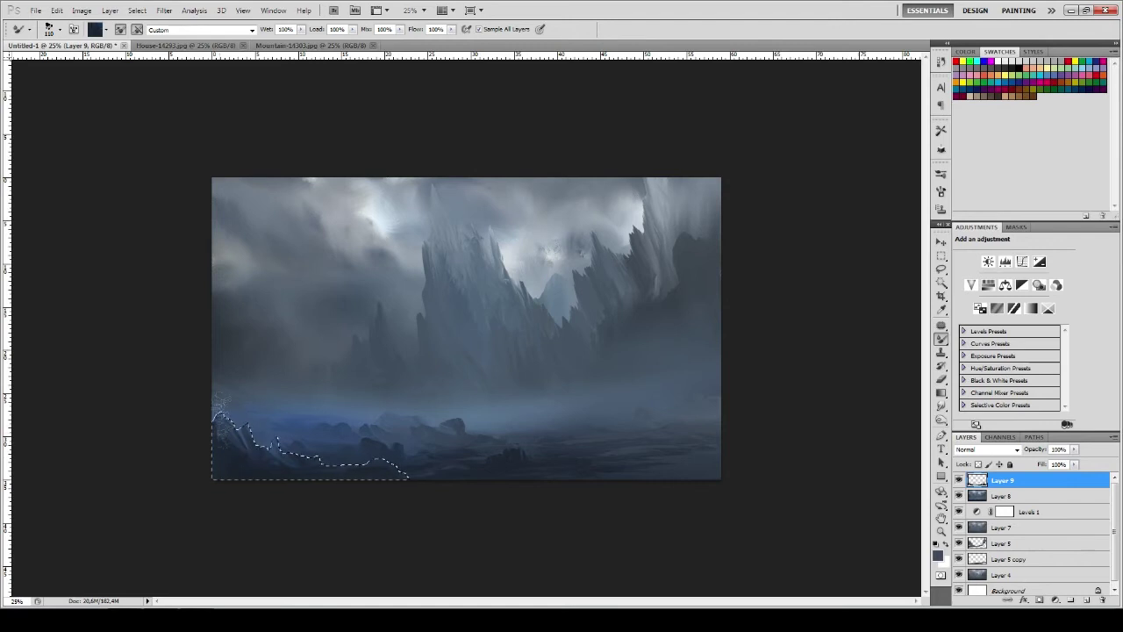
pyautogui.hotkey('ctrl', 'd')
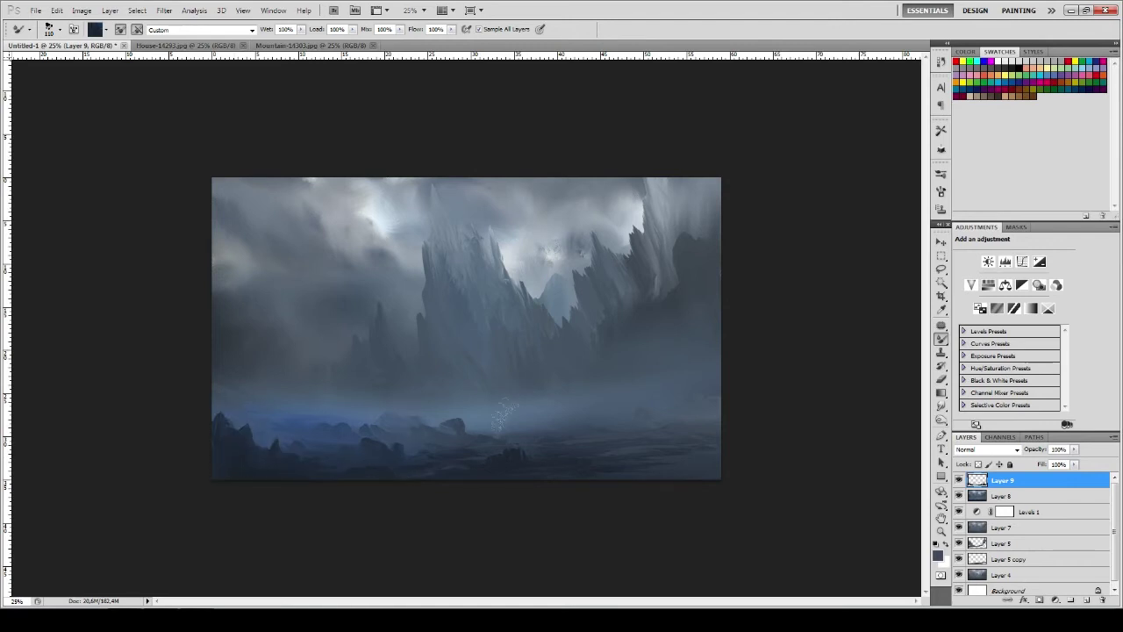
pyautogui.press('l')
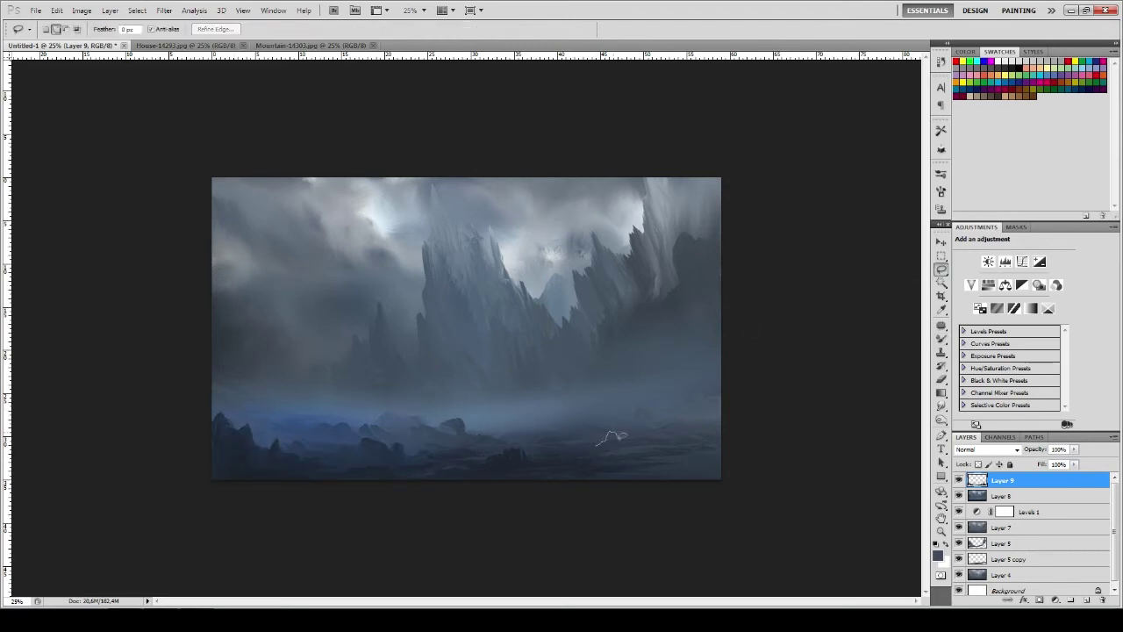
pyautogui.moveTo(611, 439); pyautogui.dragTo(572, 463)
pyautogui.press('b')
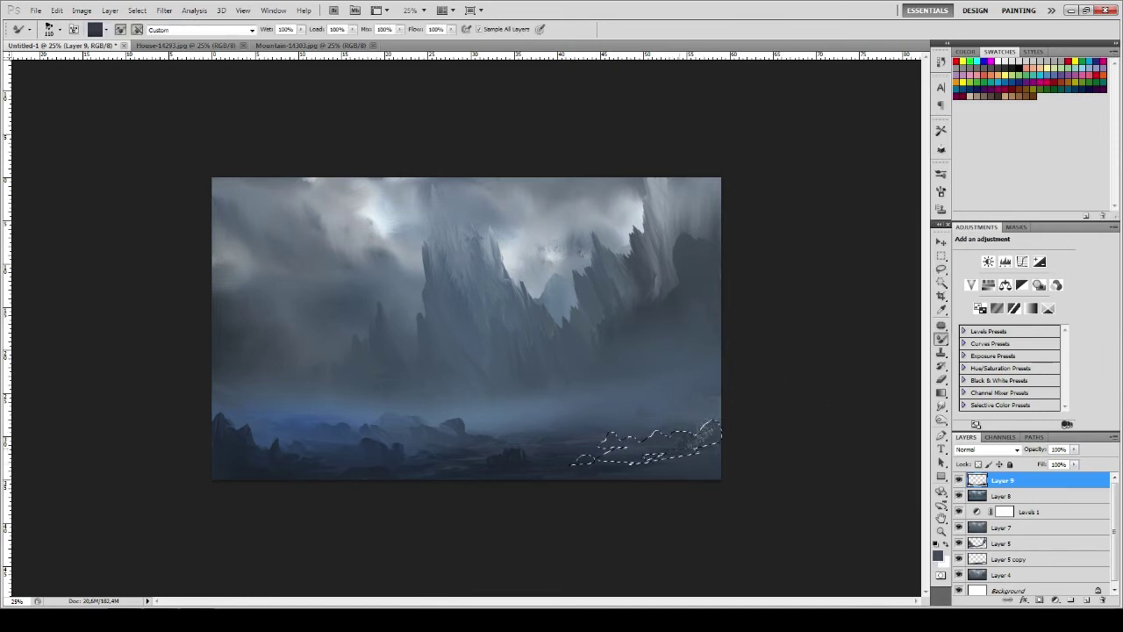
pyautogui.hotkey('ctrl', 'd')
# Add a new Layer 10 above Layer 9 with its blend mode set to Color
pyautogui.click(1086, 600)
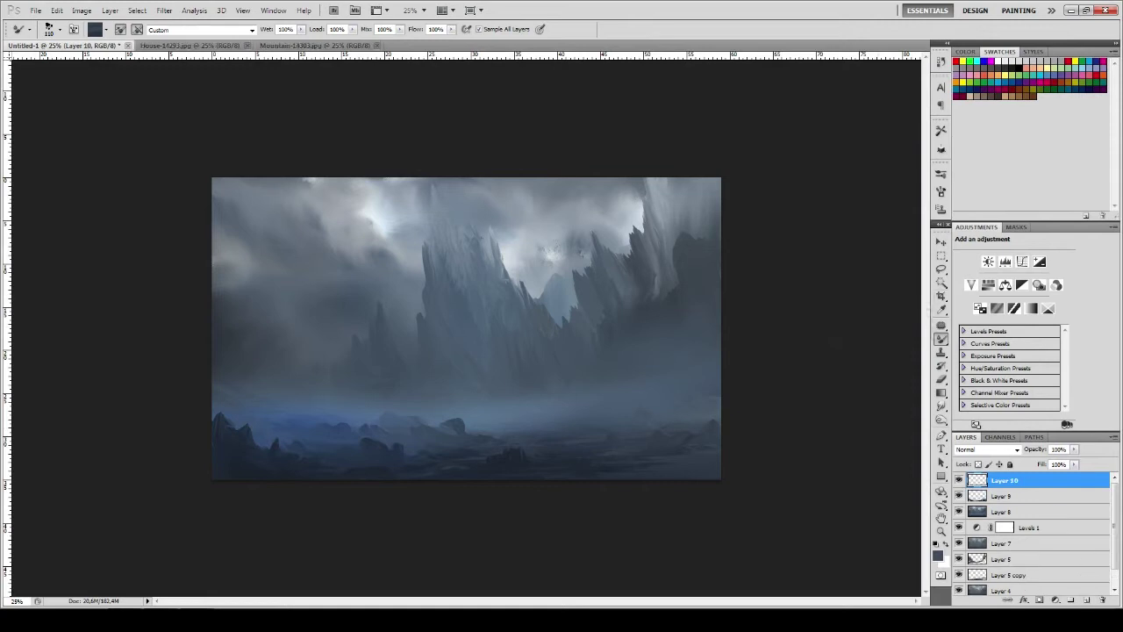
pyautogui.hotkey('shift', 'b')
pyautogui.click(987, 449)
pyautogui.click(973, 441)
# Confirm the Color blend, stamp all visible layers to a new top layer, and blend the central mountains
pyautogui.press('Return')
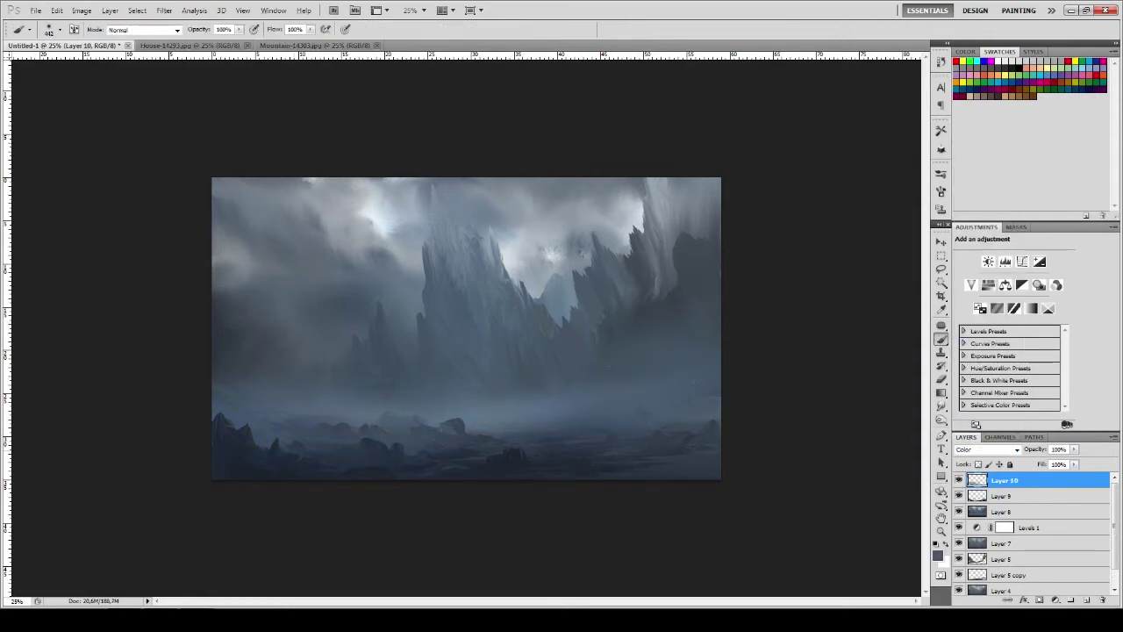
pyautogui.hotkey('ctrl', 'alt', 'shift', 'e')
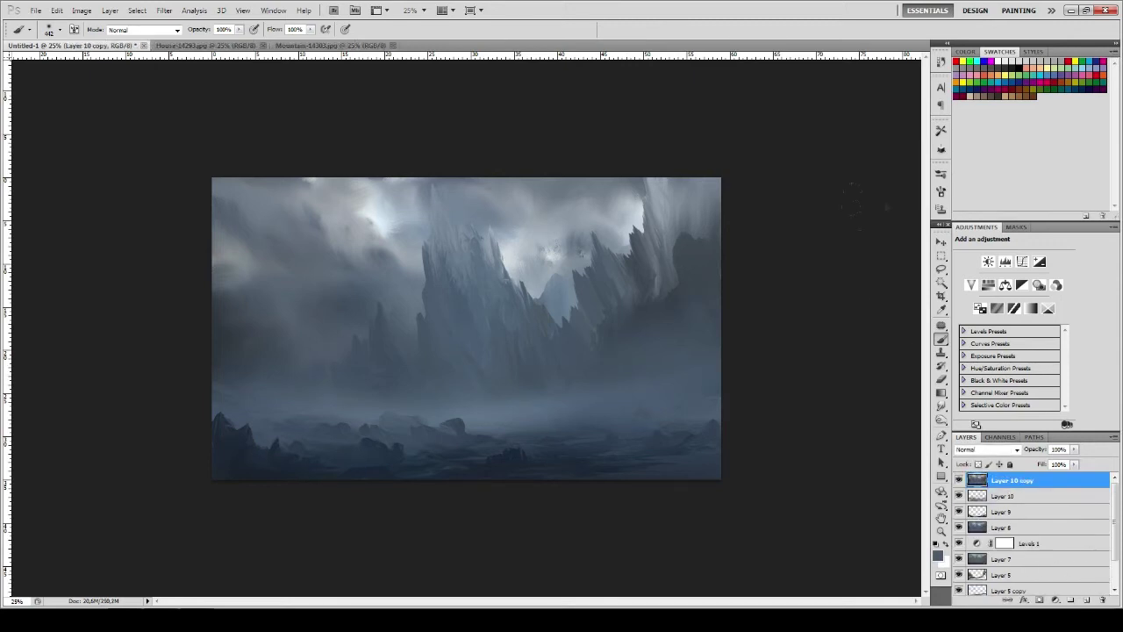
pyautogui.press('l')
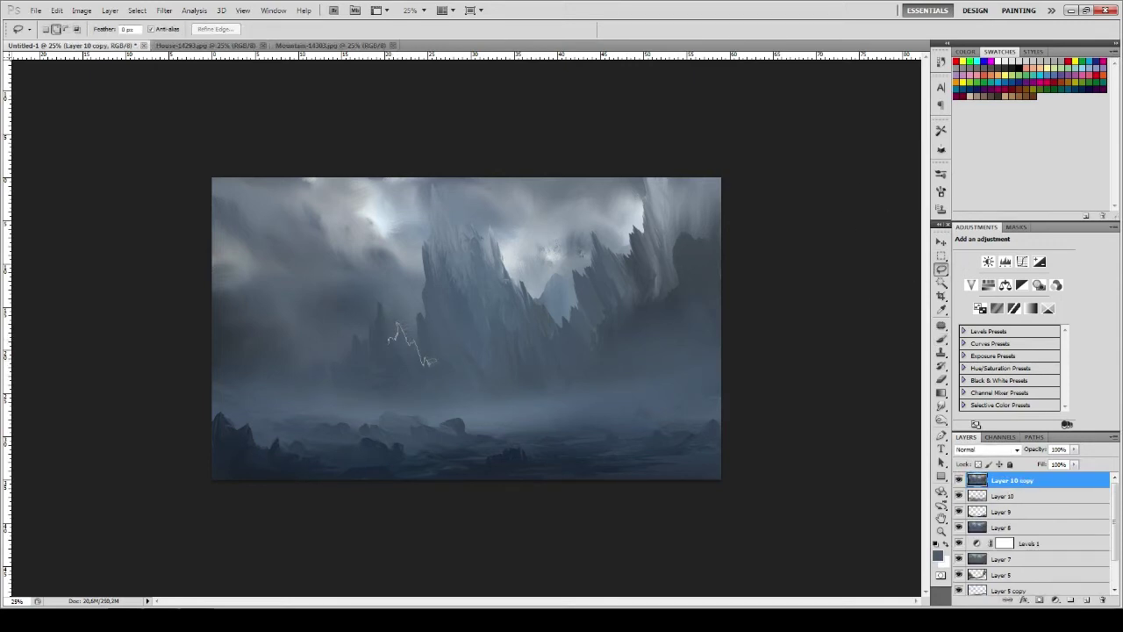
pyautogui.moveTo(430, 309); pyautogui.dragTo(430, 310)
pyautogui.press('b')
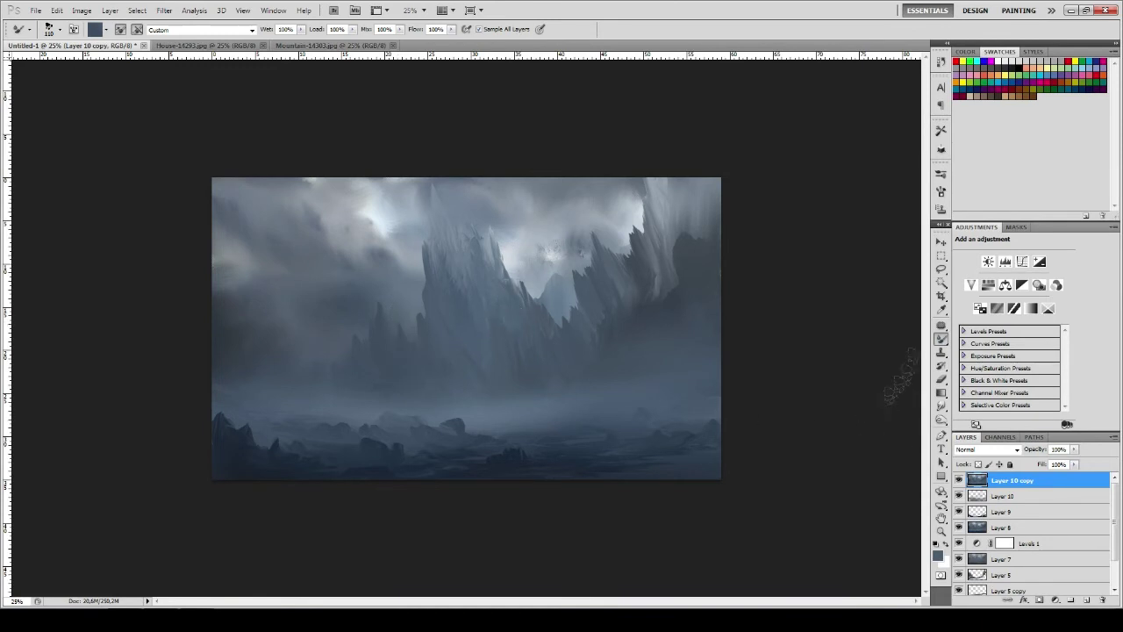
# Soften the bright upper-left cloud edge by smearing darker tone inside a lasso selection
pyautogui.press('l')
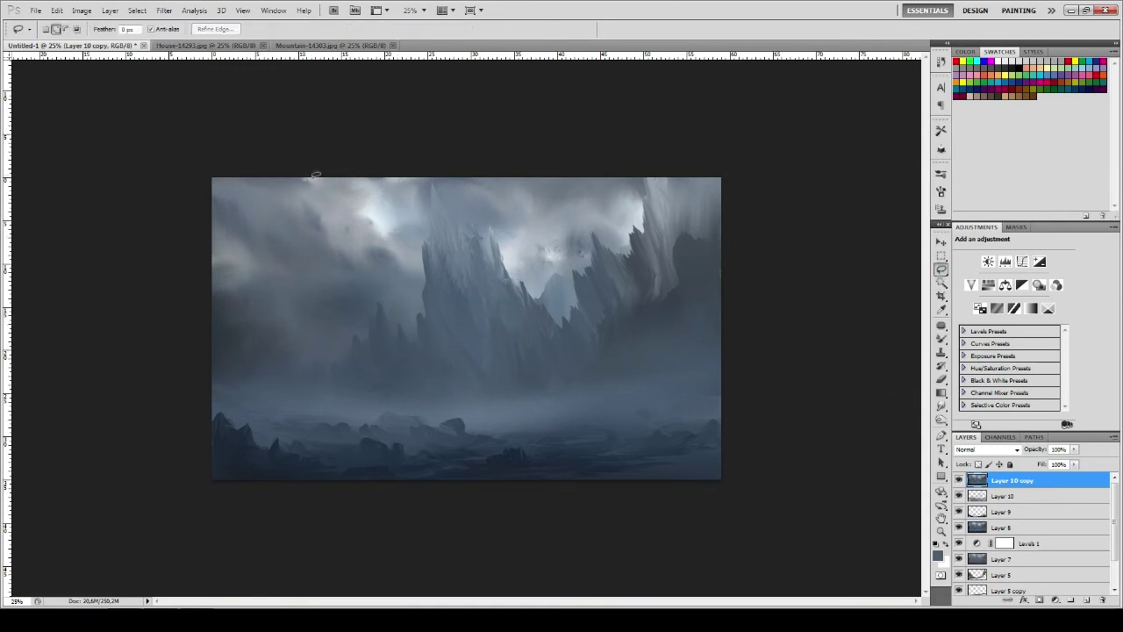
pyautogui.moveTo(428, 269); pyautogui.dragTo(428, 268)
pyautogui.click(317, 180)
pyautogui.moveTo(425, 300); pyautogui.dragTo(210, 175)
pyautogui.press('b')
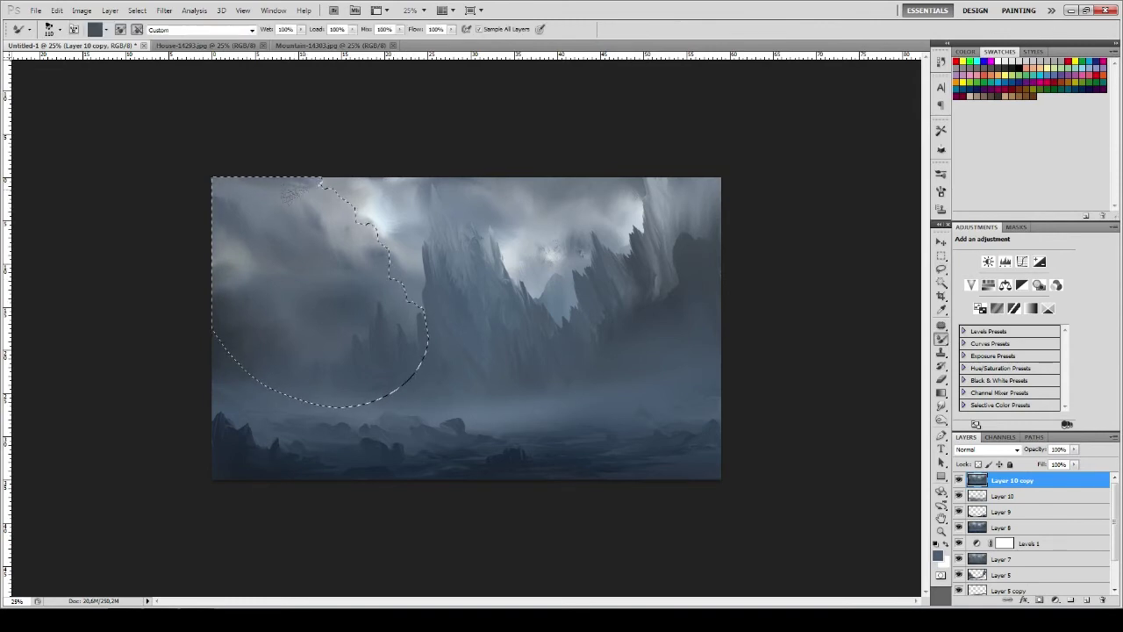
pyautogui.moveTo(353, 211); pyautogui.dragTo(352, 226)
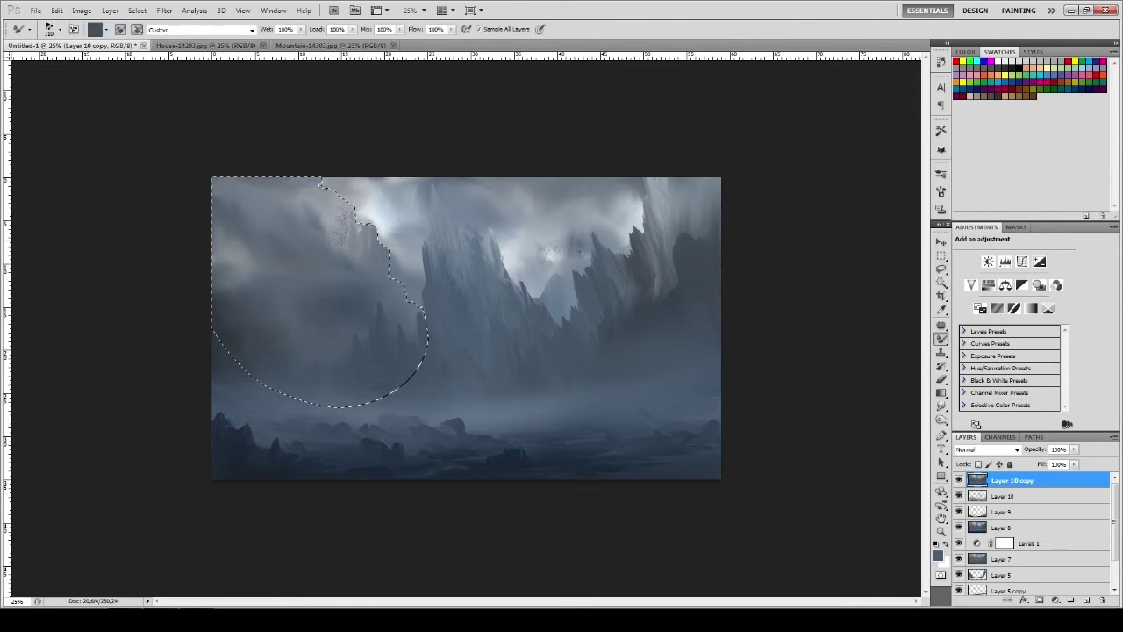
pyautogui.moveTo(349, 227)
pyautogui.mouseDown()
pyautogui.moveTo(330, 212)
pyautogui.moveTo(362, 258)
pyautogui.mouseUp()
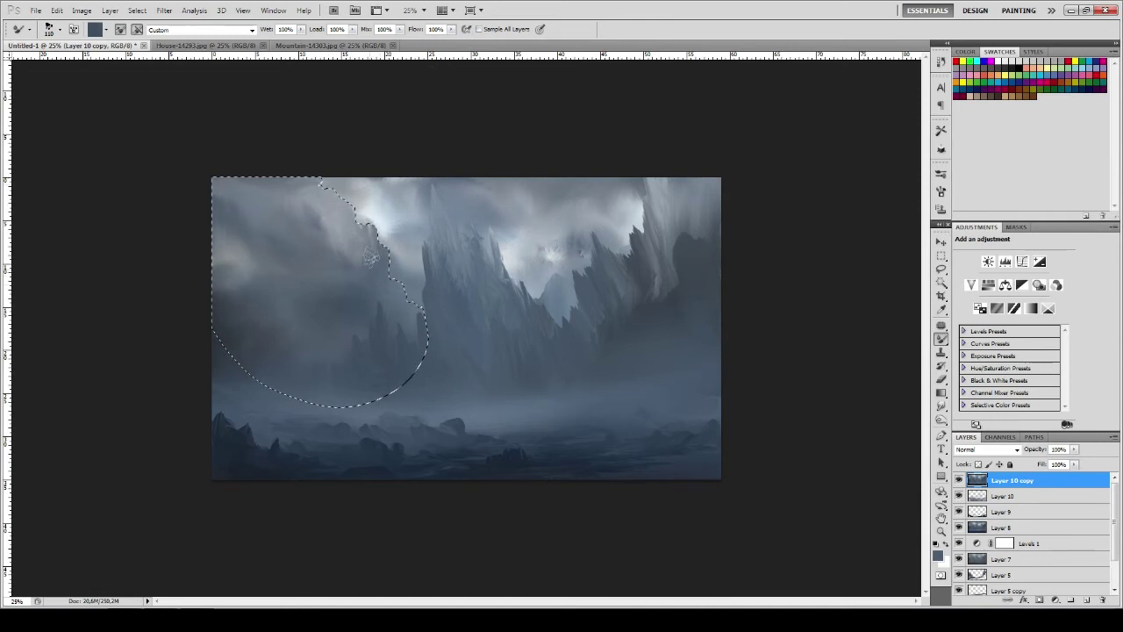
pyautogui.hotkey('ctrl', 'd')
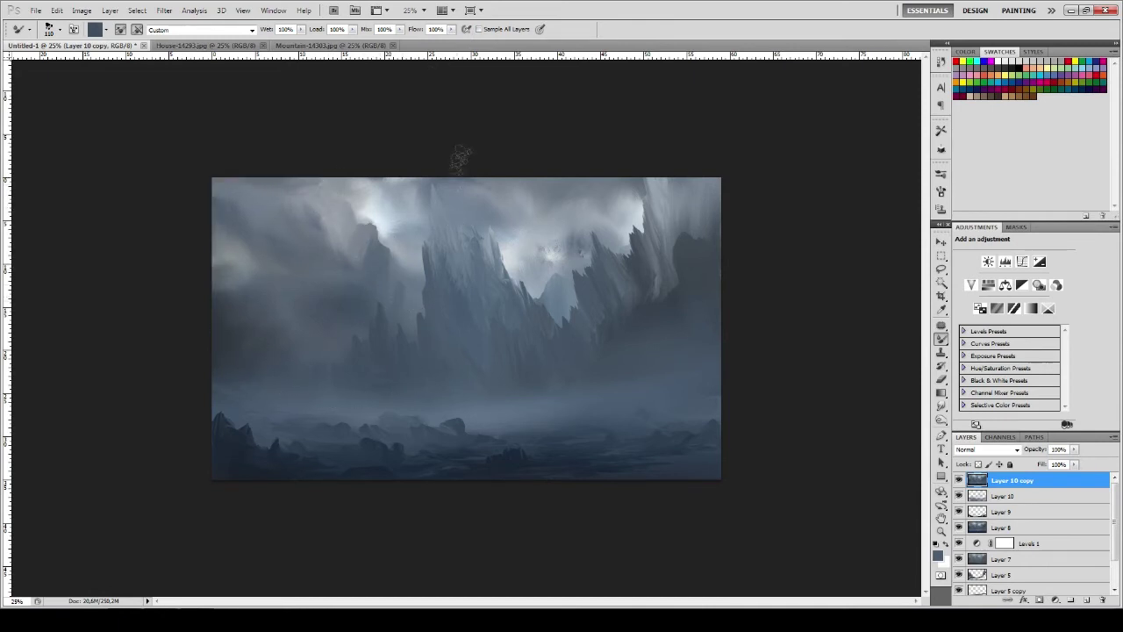
# Outline and paint a new jagged mountain ridge on the left side
pyautogui.press('l')
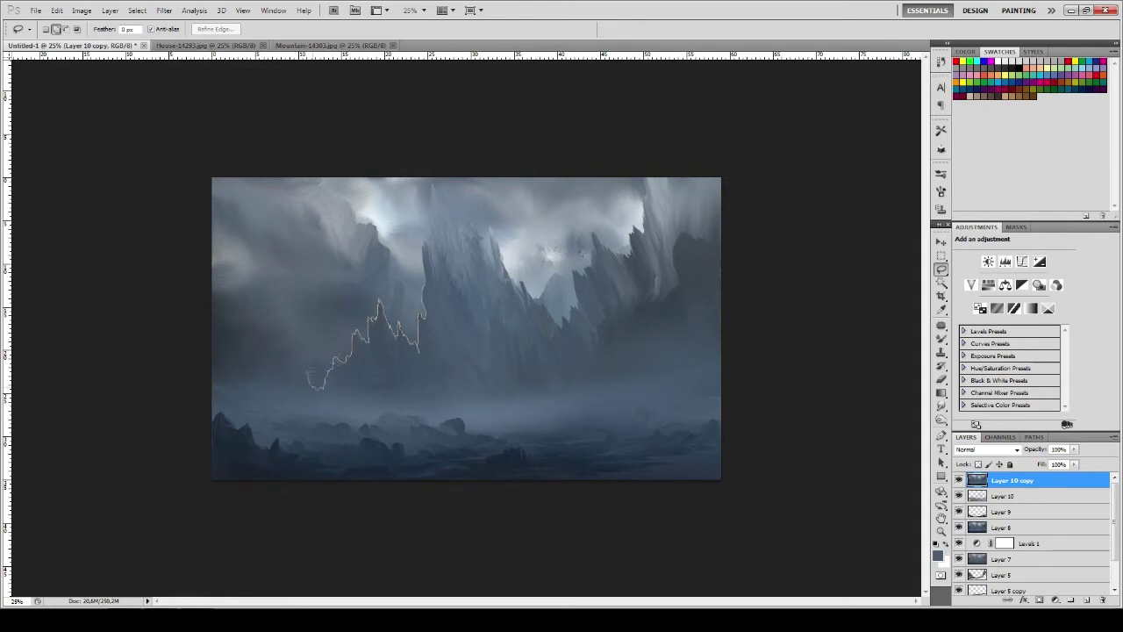
pyautogui.press('b')
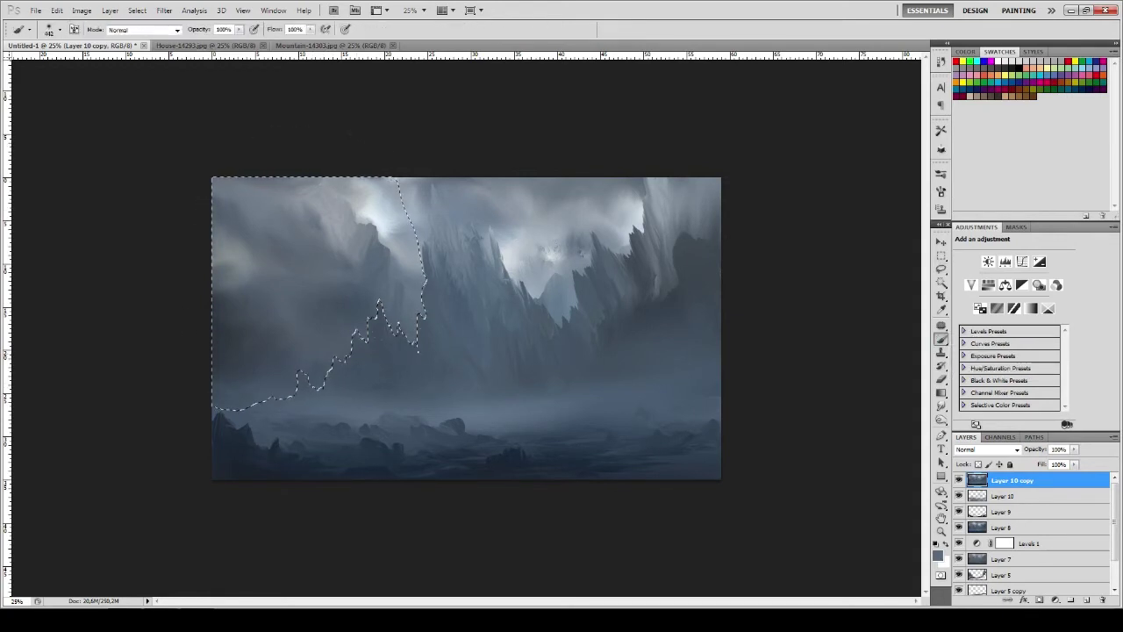
pyautogui.click(343, 264)
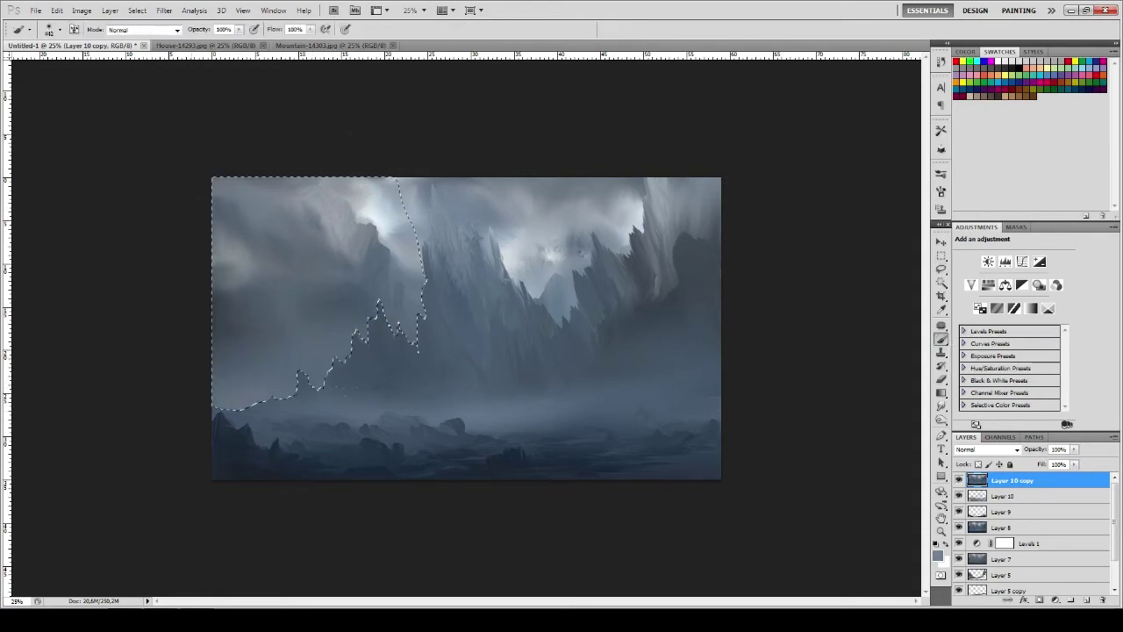
pyautogui.hotkey('ctrl', 'd')
# Enlarge the brush to 201, then to 484
pyautogui.rightClick(399, 201)
pyautogui.click(198, 400)
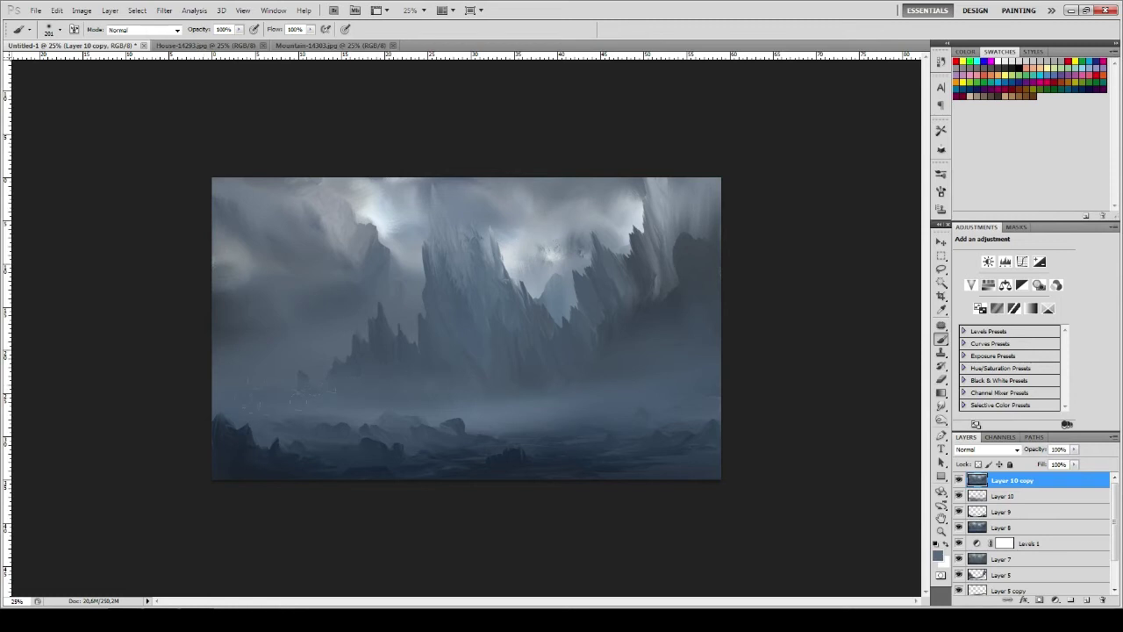
pyautogui.rightClick(275, 198)
pyautogui.doubleClick(351, 351)
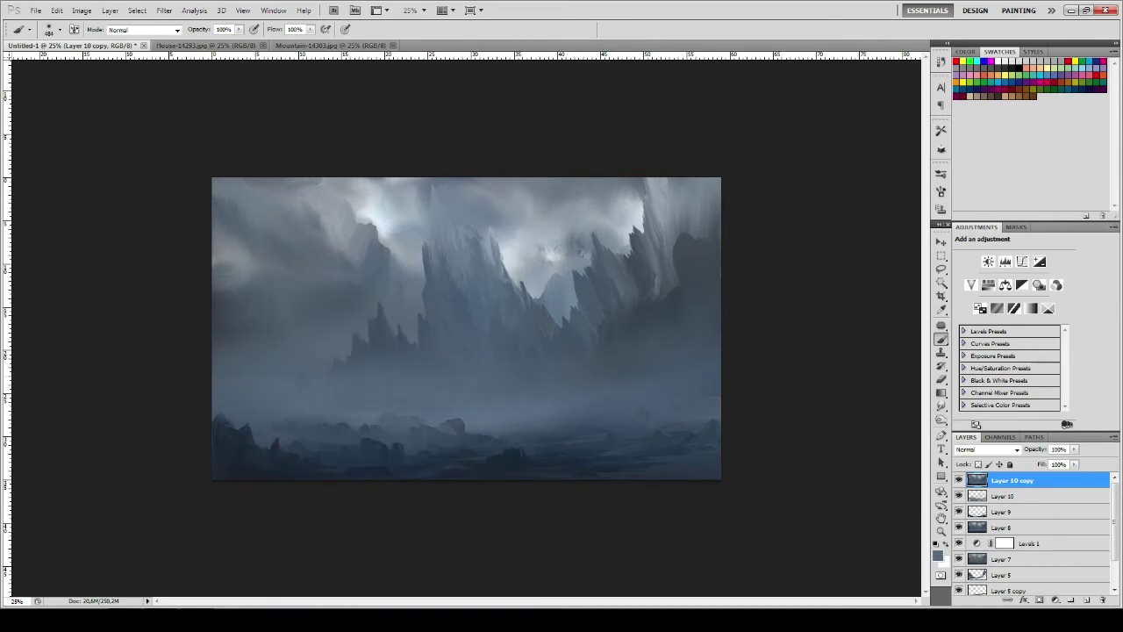
pyautogui.press('l')
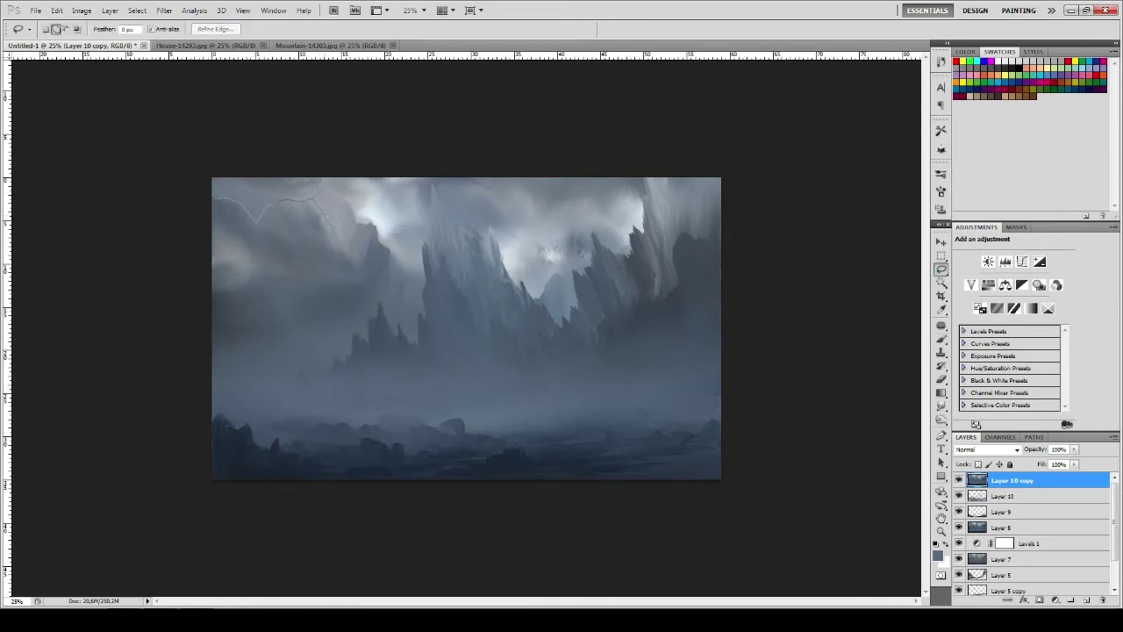
# Lasso the upper-left sky and paint grey distant peaks inside it with the Mixer Brush and Brush
pyautogui.moveTo(333, 291); pyautogui.dragTo(215, 268)
pyautogui.press('b')
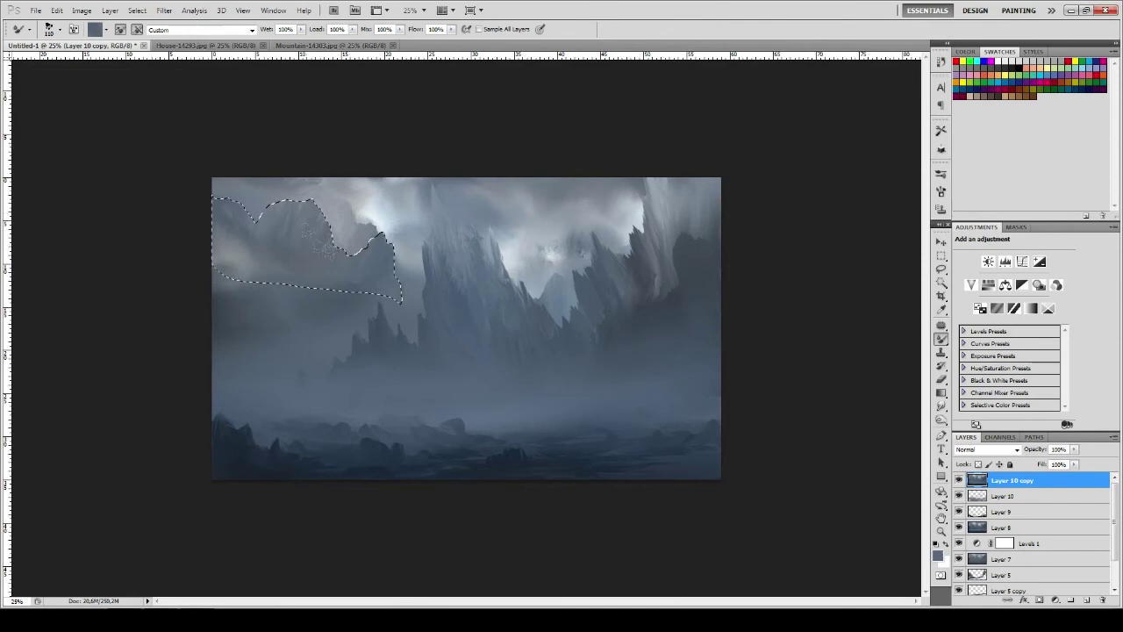
pyautogui.hotkey('shift', 'b')
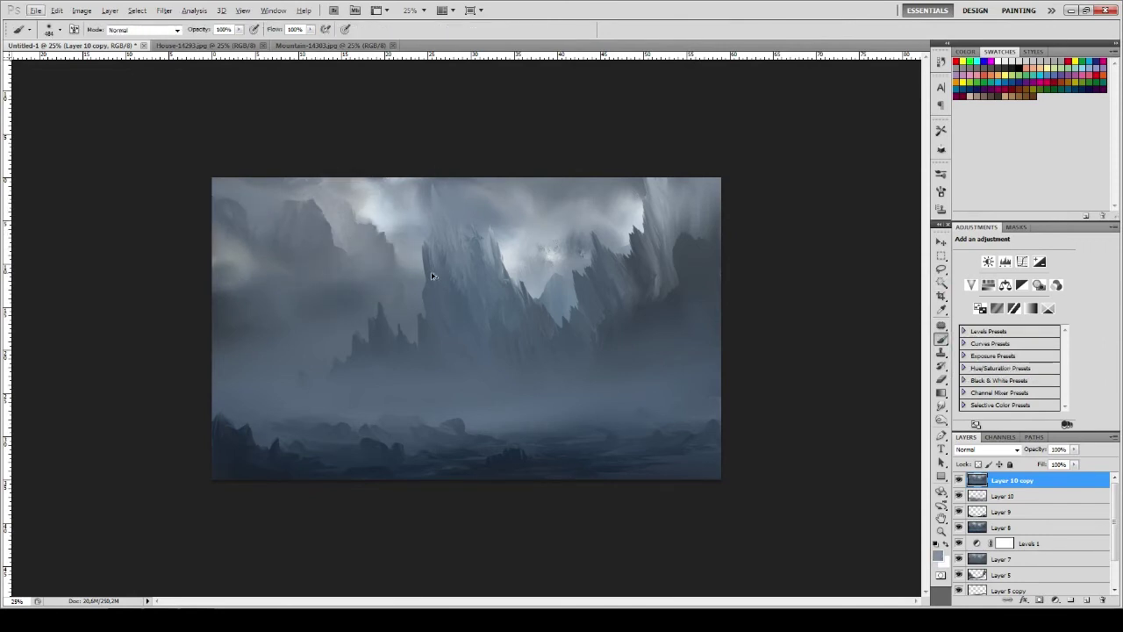
pyautogui.press('l')
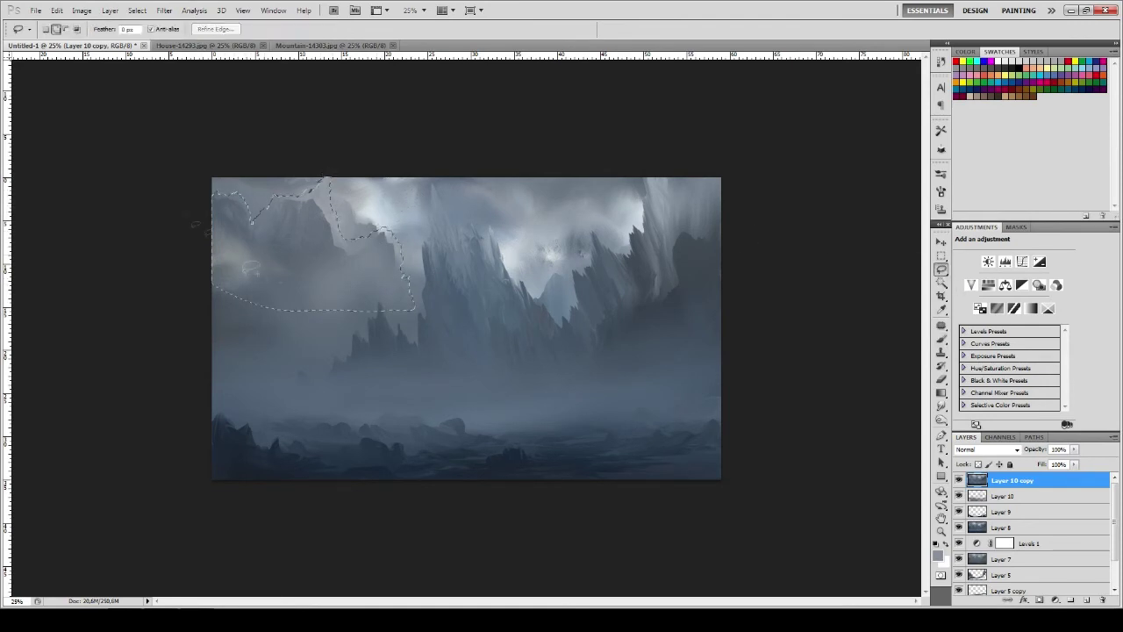
pyautogui.press('b')
pyautogui.moveTo(338, 189); pyautogui.dragTo(350, 228)
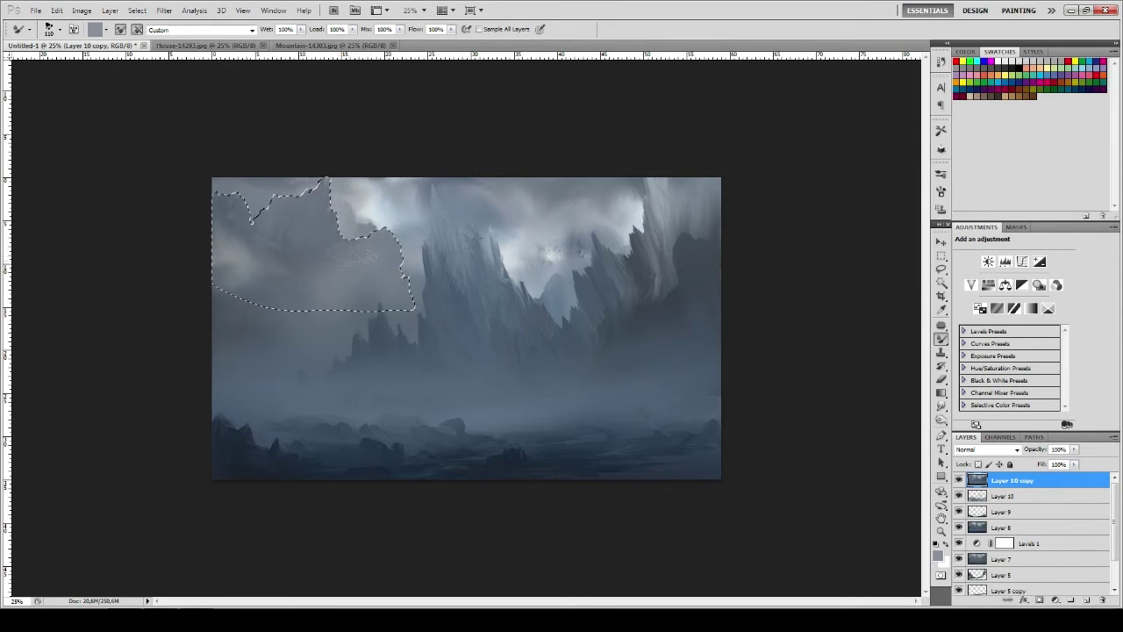
# Flip the canvas horizontally via Image > Image Rotation
pyautogui.hotkey('alt', 'i')
pyautogui.press('g')
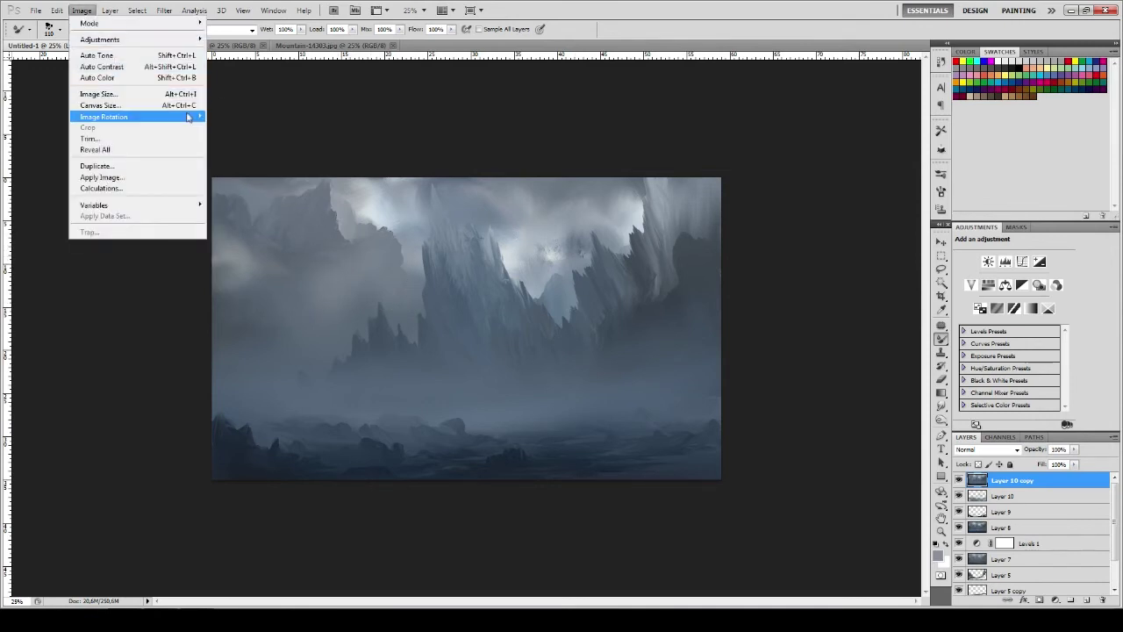
pyautogui.press('h')
# Build a darker left cliff with the Mixer Brush, then invert the selection and darken the foreground
pyautogui.press('l')
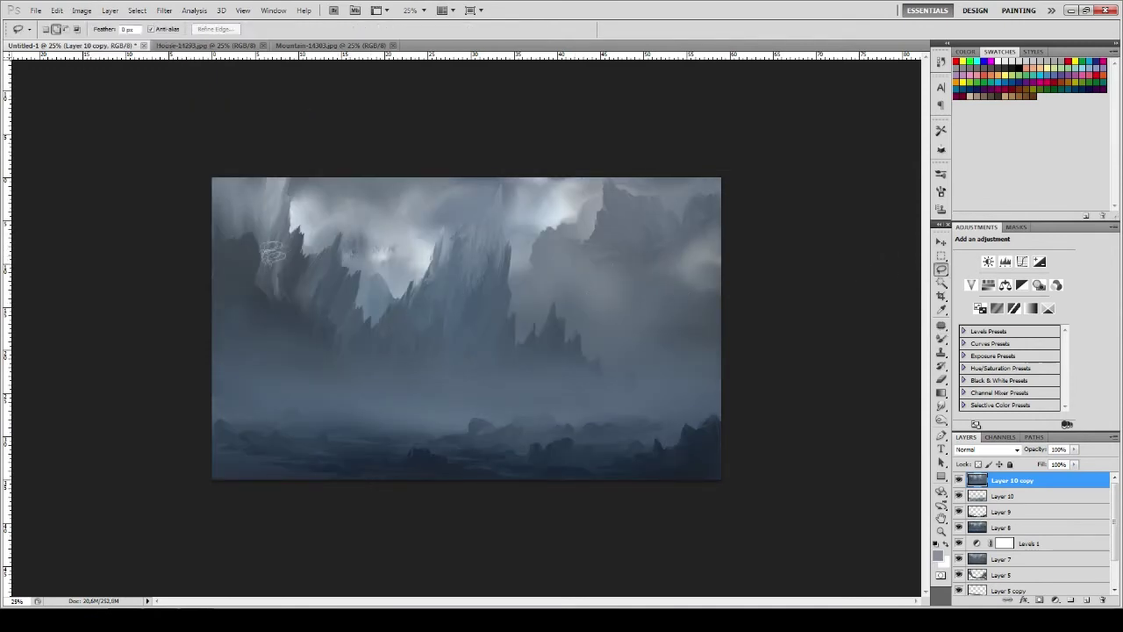
pyautogui.moveTo(439, 384); pyautogui.dragTo(213, 416)
pyautogui.press('b')
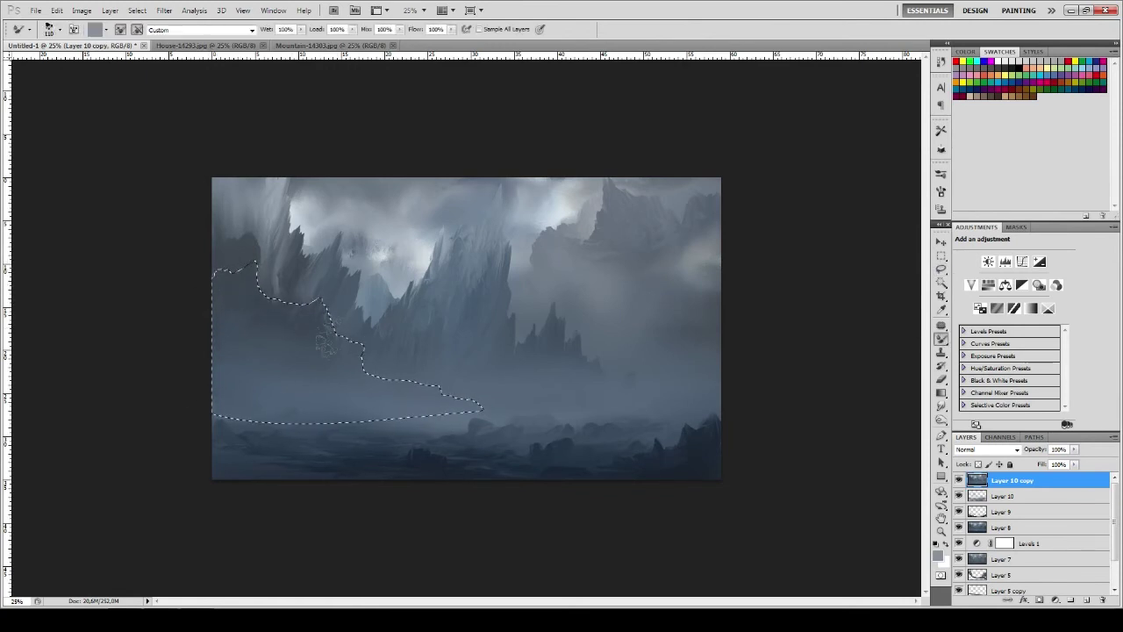
pyautogui.hotkey('ctrl', 'd')
pyautogui.hotkey('ctrl', 'shift', 'i')
pyautogui.hotkey('shift', 'b')
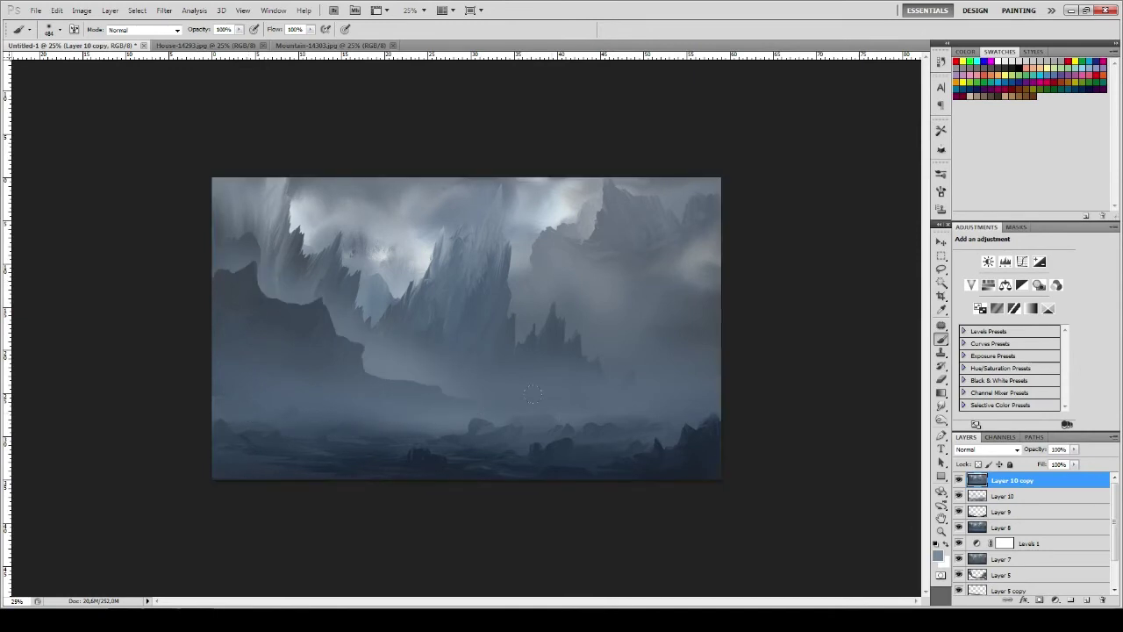
pyautogui.moveTo(334, 316)
pyautogui.mouseDown()
pyautogui.moveTo(509, 371)
pyautogui.moveTo(413, 360)
pyautogui.mouseUp()
# Add new Layer 11 and paint soft light fog over the cliff area
pyautogui.hotkey('ctrl', 'shift', 'alt', 'n')
pyautogui.moveTo(333, 368)
pyautogui.mouseDown()
pyautogui.moveTo(465, 342)
pyautogui.moveTo(526, 403)
pyautogui.mouseUp()
pyautogui.moveTo(272, 290); pyautogui.dragTo(395, 369)
# Erase some of the fog near the lower centre and the left cliffs
pyautogui.hotkey('ctrl', 'd')
pyautogui.press('e')
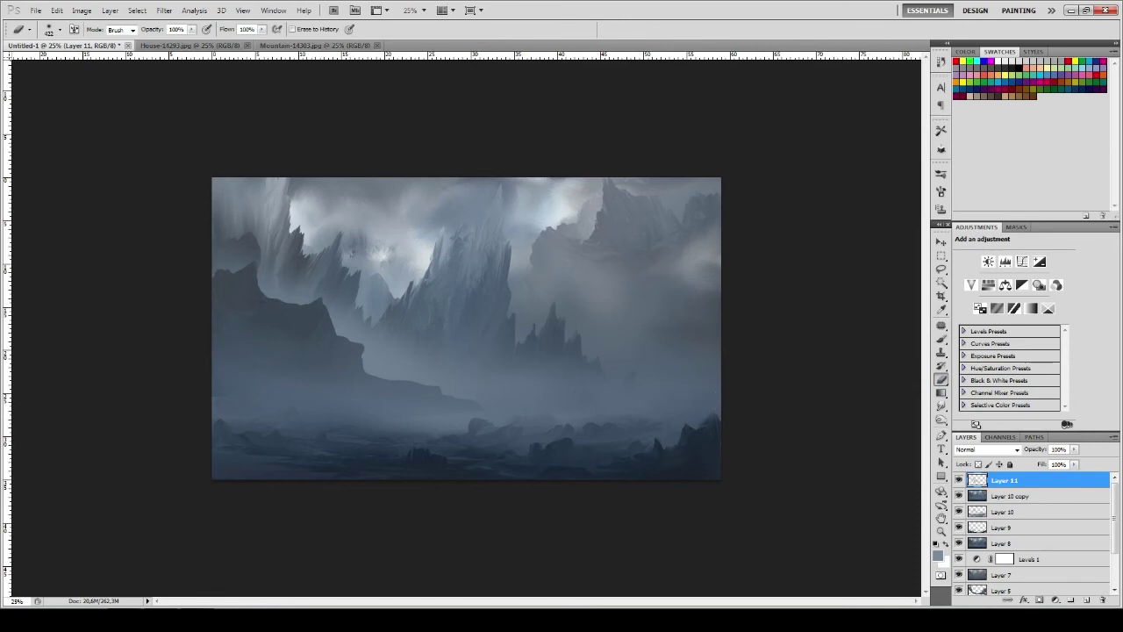
pyautogui.moveTo(342, 342); pyautogui.dragTo(411, 337)
pyautogui.moveTo(331, 356); pyautogui.dragTo(373, 307)
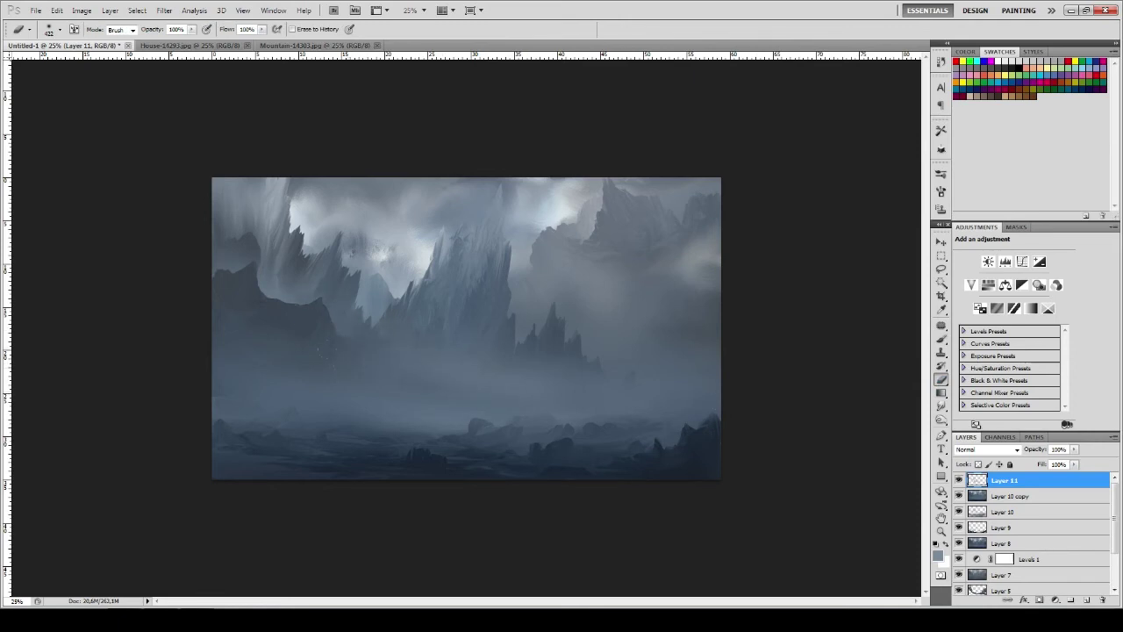
# Blend a stretch of foreground rocks into the mist with the Mixer Brush sampling all layers
pyautogui.press('l')
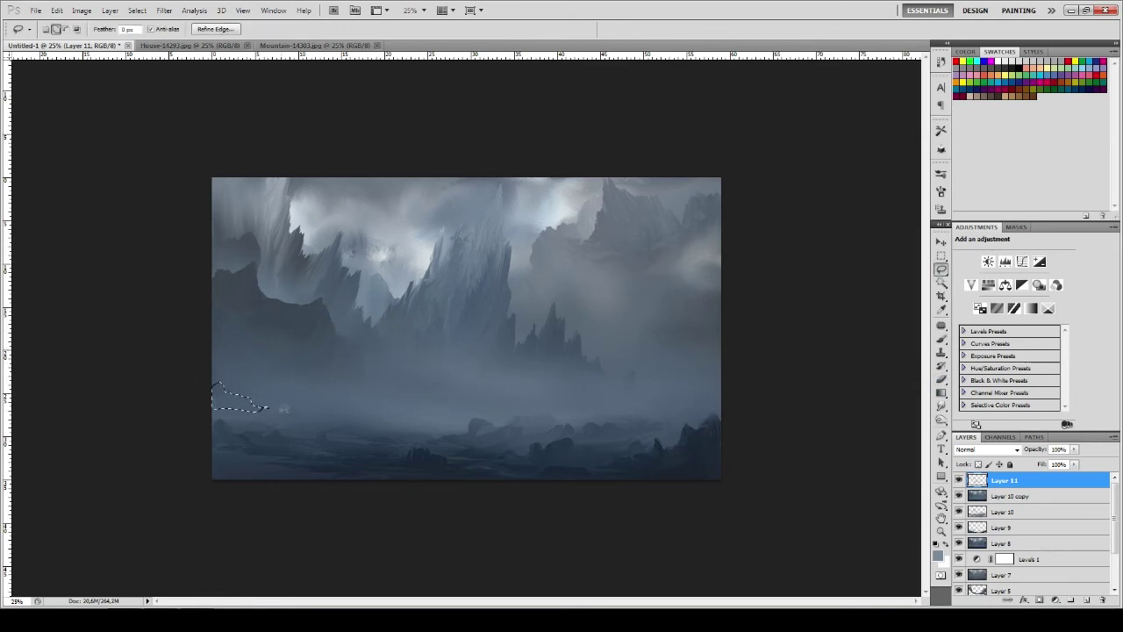
pyautogui.moveTo(443, 422); pyautogui.dragTo(215, 386)
pyautogui.moveTo(941, 338); pyautogui.dragTo(991, 373)
pyautogui.click(478, 29)
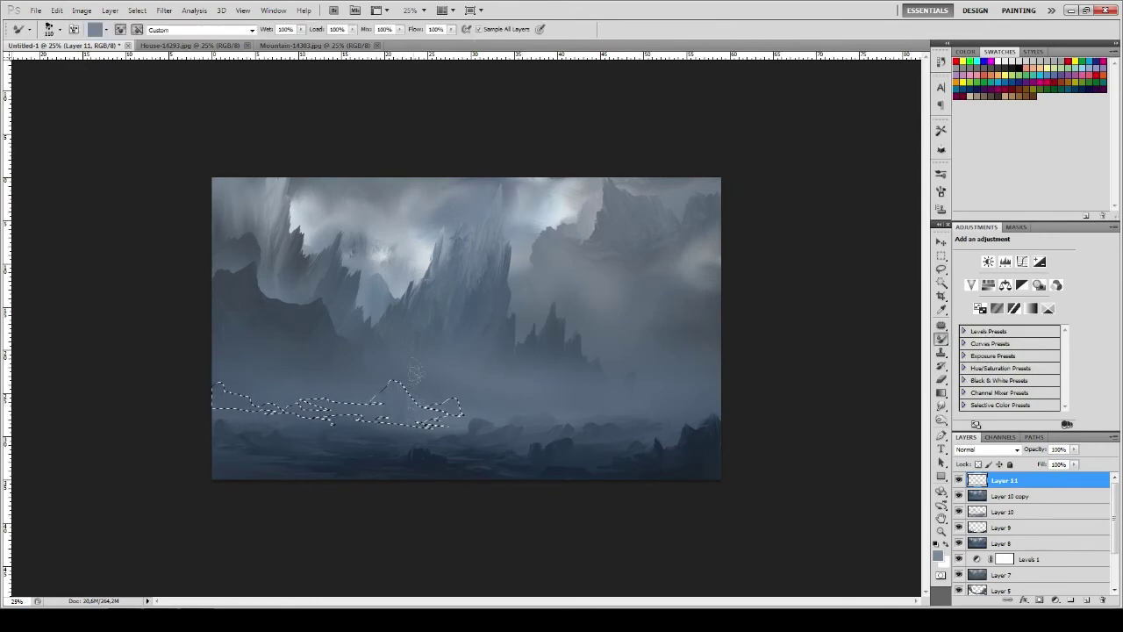
pyautogui.hotkey('ctrl', 'd')
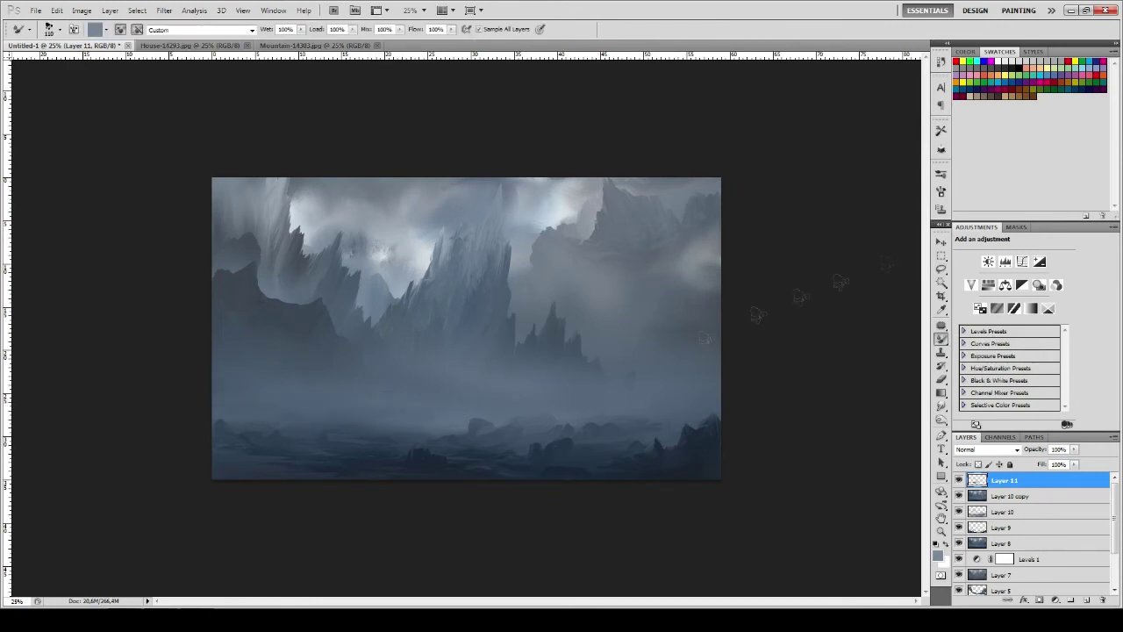
# Paint more rock shapes across the foreground inside a lasso selection
pyautogui.press('l')
pyautogui.moveTo(279, 414)
pyautogui.mouseDown()
pyautogui.moveTo(272, 426)
pyautogui.moveTo(225, 419)
pyautogui.moveTo(331, 430)
pyautogui.mouseUp()
pyautogui.press('b')
pyautogui.moveTo(226, 412); pyautogui.dragTo(421, 430)
pyautogui.hotkey('ctrl', 'd')
pyautogui.press('l')
pyautogui.click(1055, 599)
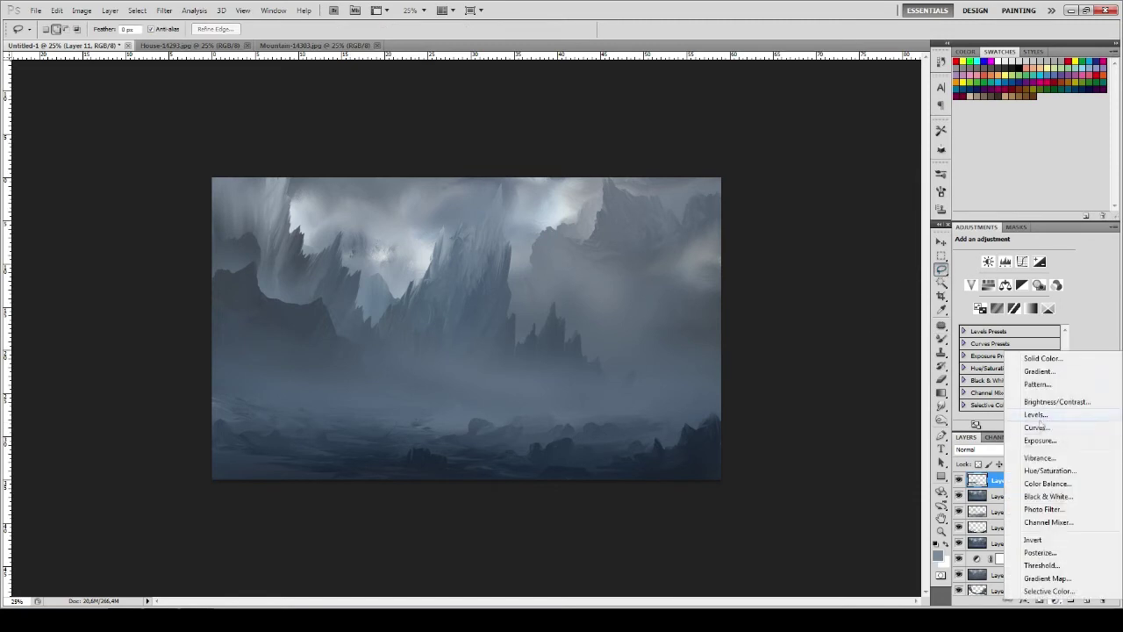
pyautogui.press('Escape')
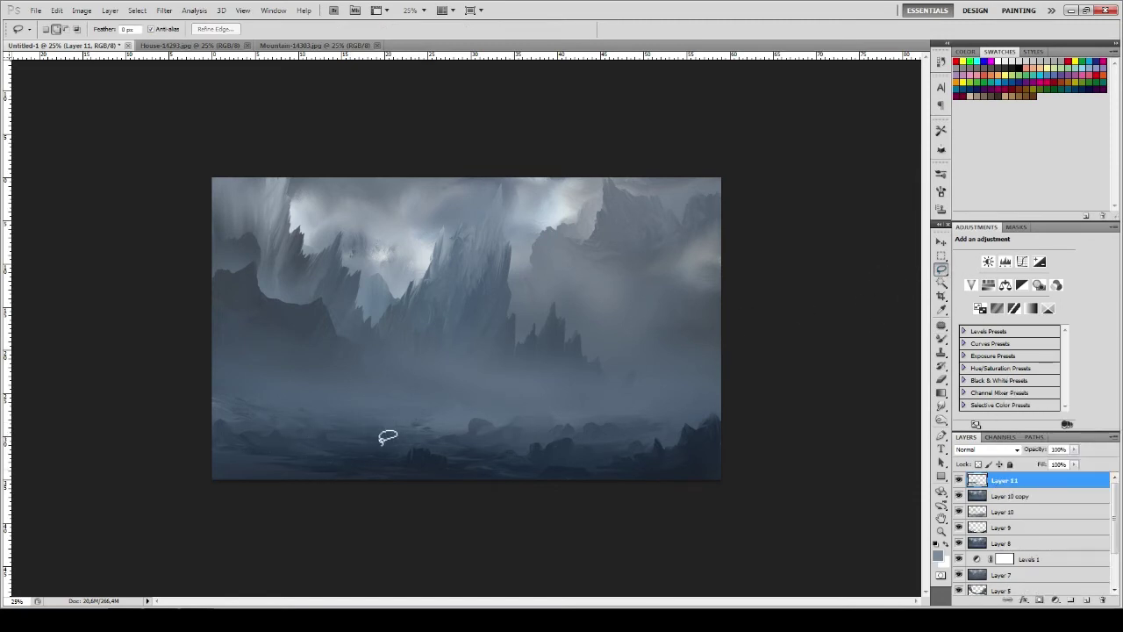
# Lasso spike shapes along the bottom edge, including a tall spire at the right
pyautogui.moveTo(500, 481)
pyautogui.mouseDown()
pyautogui.moveTo(527, 480)
pyautogui.moveTo(367, 481)
pyautogui.mouseUp()
pyautogui.moveTo(176, 492); pyautogui.dragTo(263, 481)
pyautogui.moveTo(628, 481); pyautogui.dragTo(605, 481)
pyautogui.moveTo(701, 486)
pyautogui.mouseDown()
pyautogui.moveTo(689, 389)
pyautogui.moveTo(643, 479)
pyautogui.mouseUp()
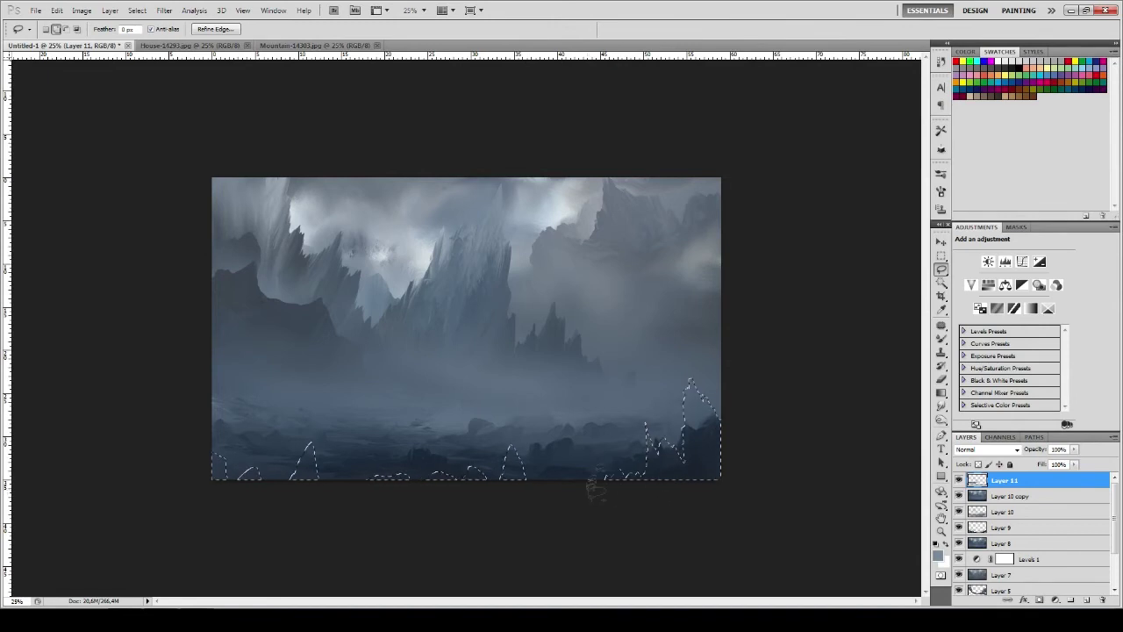
# Fill the outlined spikes and the tall right spire with dark rock using the Mixer Brush
pyautogui.press('b')
pyautogui.moveTo(699, 436)
pyautogui.mouseDown()
pyautogui.moveTo(693, 412)
pyautogui.moveTo(667, 447)
pyautogui.moveTo(701, 438)
pyautogui.mouseUp()
pyautogui.moveTo(513, 451)
pyautogui.mouseDown()
pyautogui.moveTo(502, 485)
pyautogui.moveTo(307, 461)
pyautogui.mouseUp()
pyautogui.moveTo(386, 474); pyautogui.dragTo(246, 472)
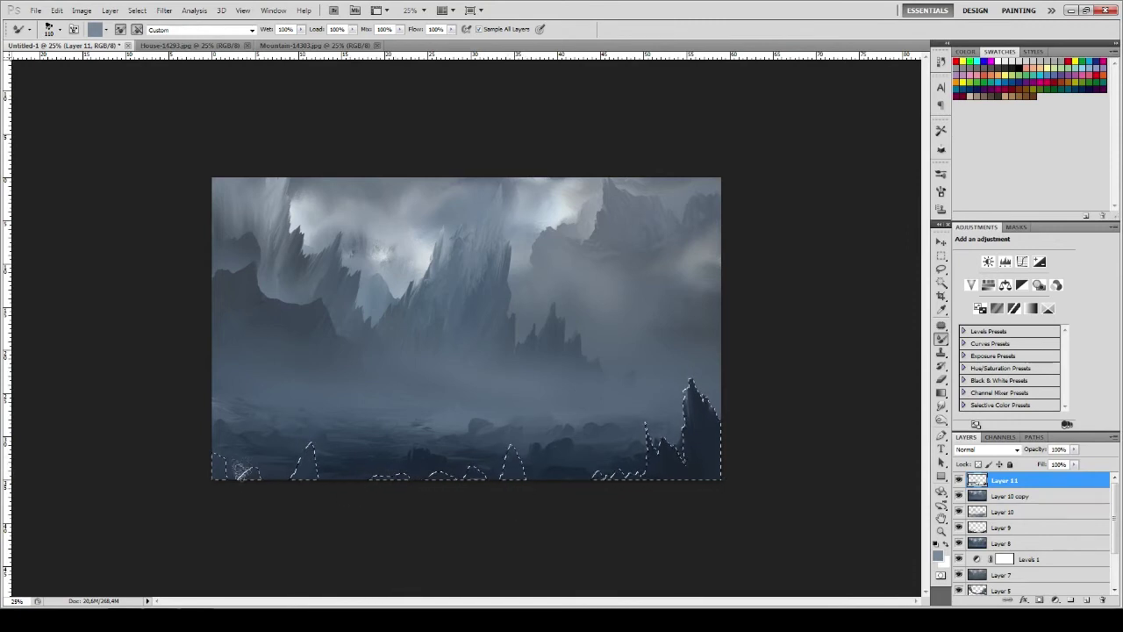
pyautogui.hotkey('shift', 'b')
pyautogui.hotkey('ctrl', 'd')
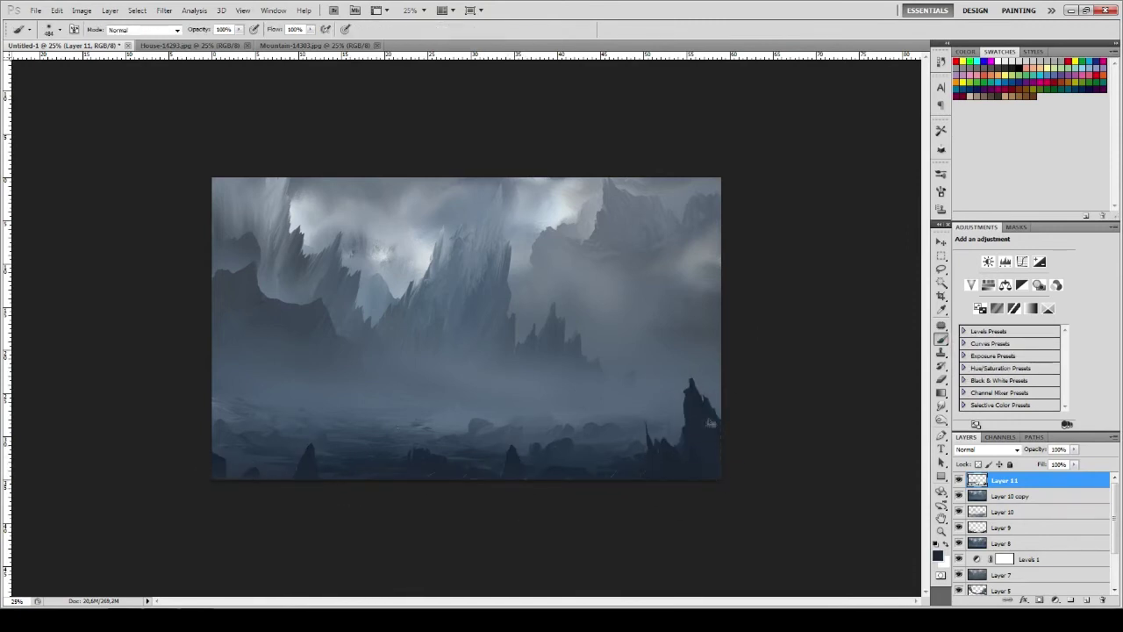
pyautogui.rightClick(942, 339)
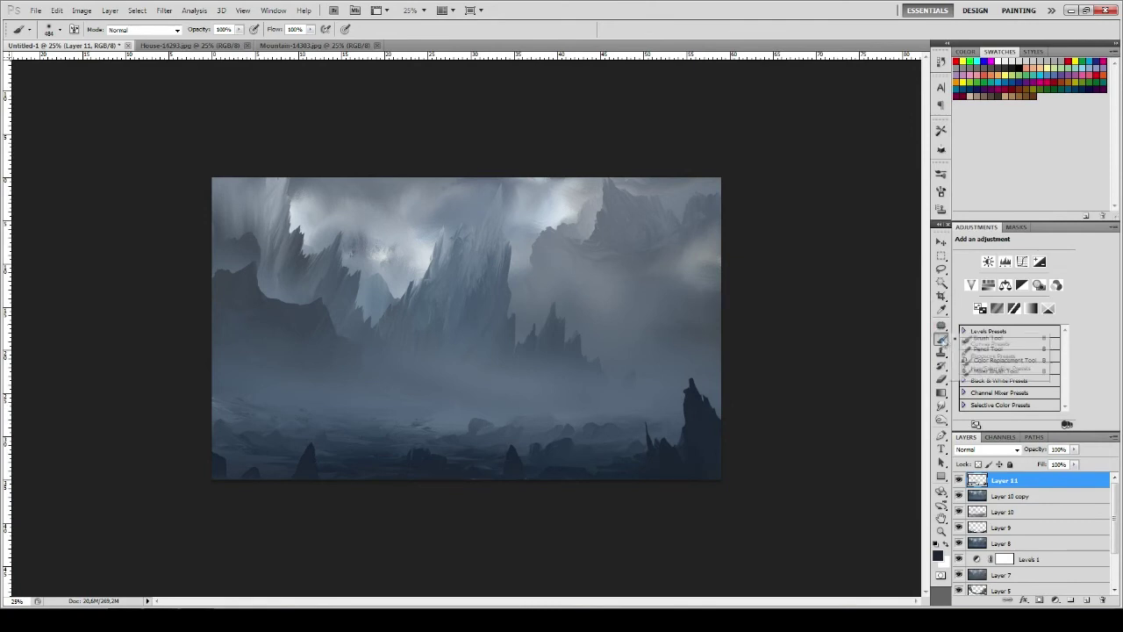
pyautogui.click(987, 375)
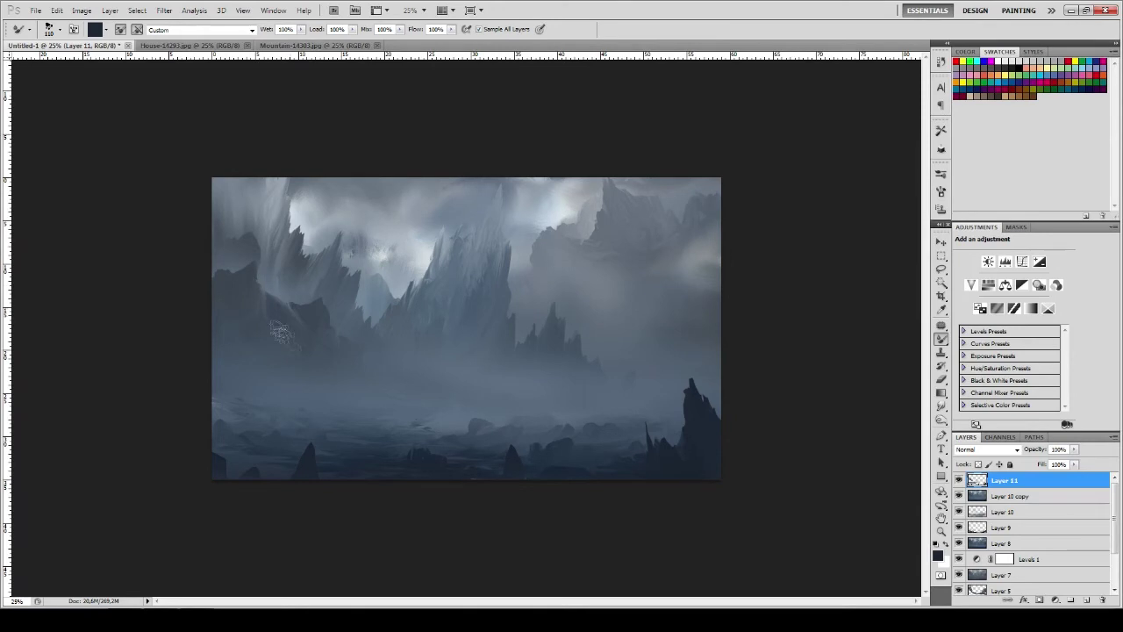
# Lasso the left cliffs in two parts and blend them into the mist
pyautogui.press('l')
pyautogui.moveTo(283, 331); pyautogui.dragTo(303, 307)
pyautogui.press('b')
pyautogui.press('l')
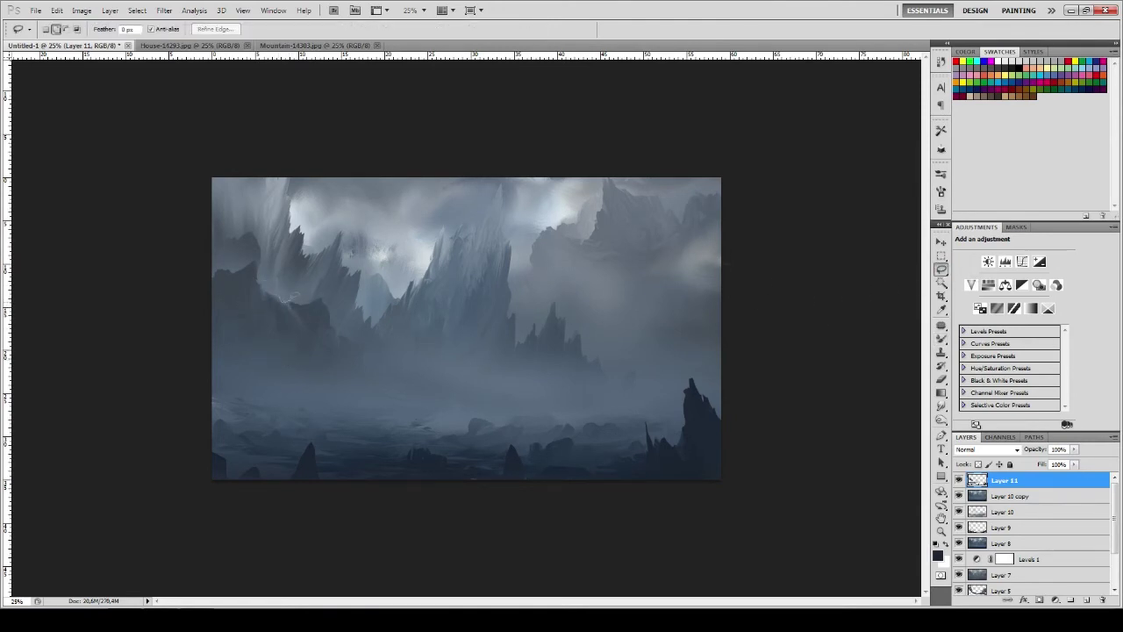
pyautogui.moveTo(329, 355)
pyautogui.mouseDown()
pyautogui.moveTo(279, 300)
pyautogui.moveTo(320, 344)
pyautogui.mouseUp()
pyautogui.press('b')
pyautogui.hotkey('ctrl', 'd')
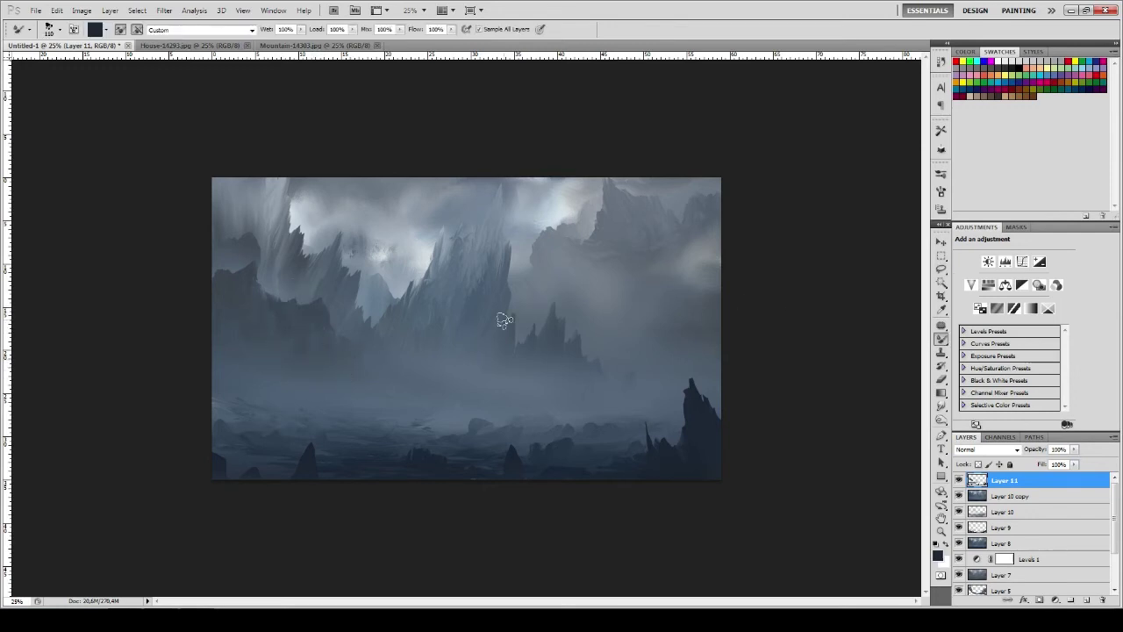
# Lasso a mid-ground misty patch and blend the mist inside it
pyautogui.press('l')
pyautogui.moveTo(428, 398); pyautogui.dragTo(441, 413)
pyautogui.press('b')
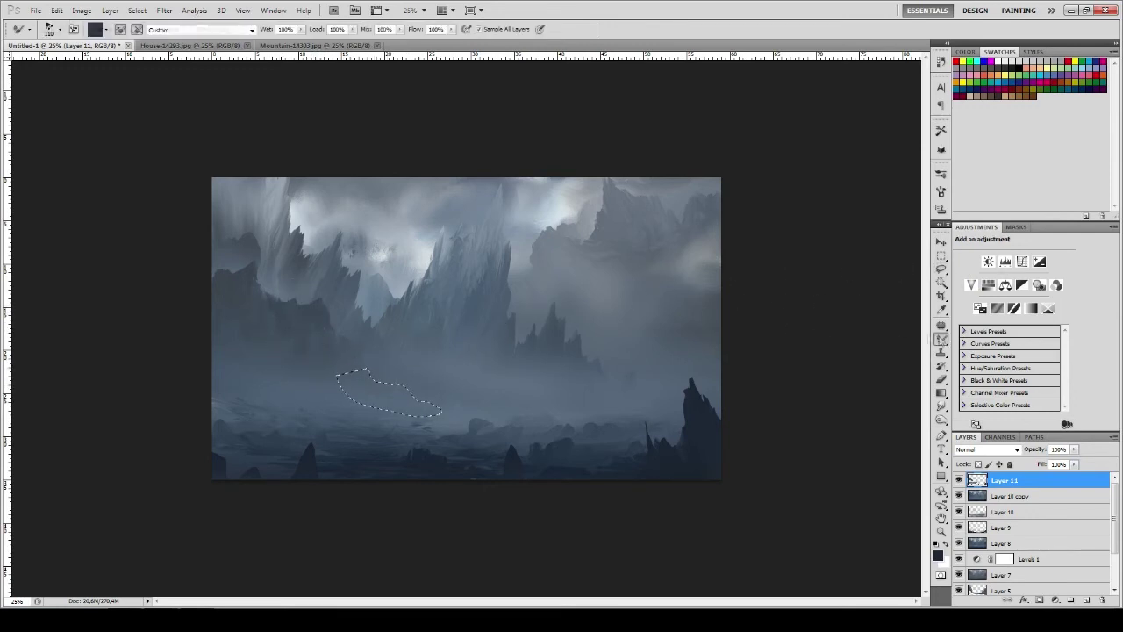
pyautogui.moveTo(406, 377); pyautogui.dragTo(384, 391)
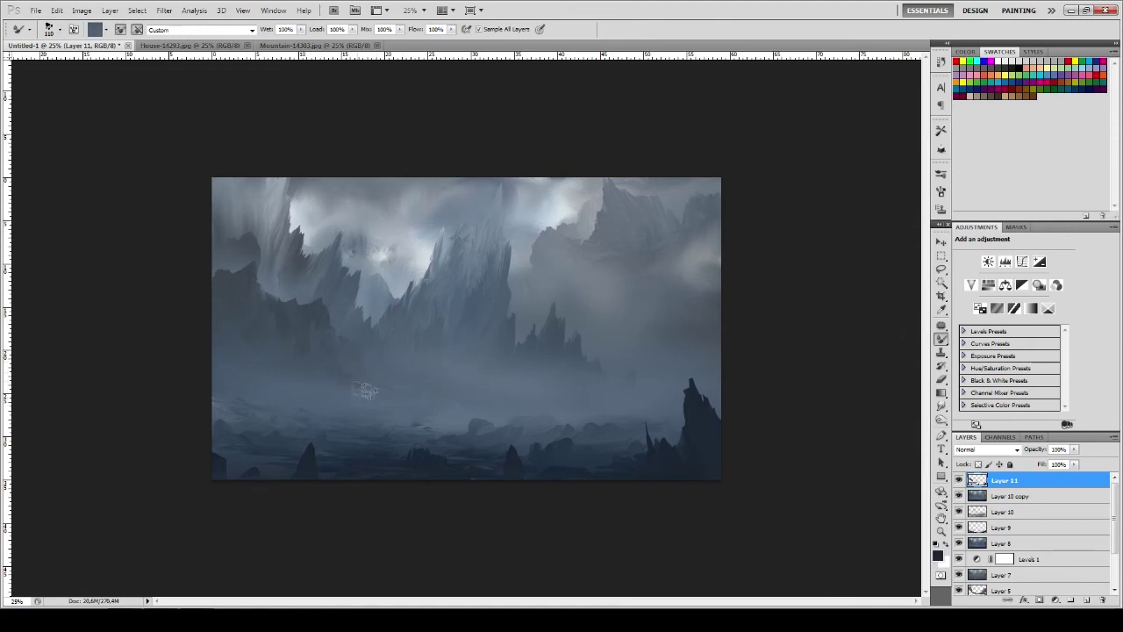
# Lasso the mist band on the left and rework it with the brush
pyautogui.press('l')
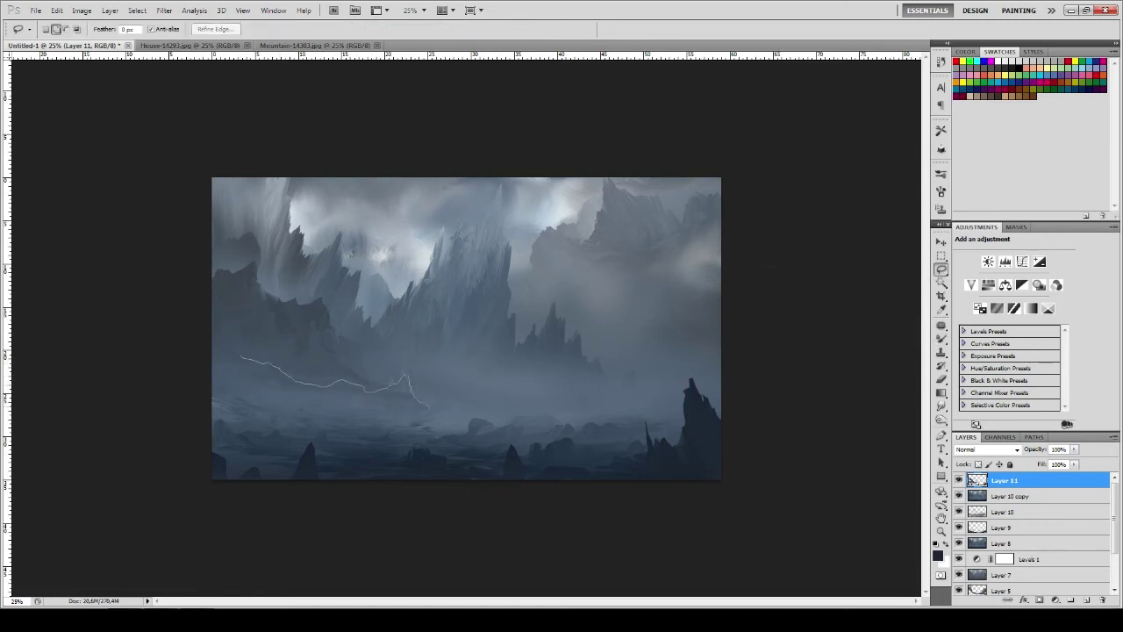
pyautogui.moveTo(429, 407); pyautogui.dragTo(214, 393)
pyautogui.press('b')
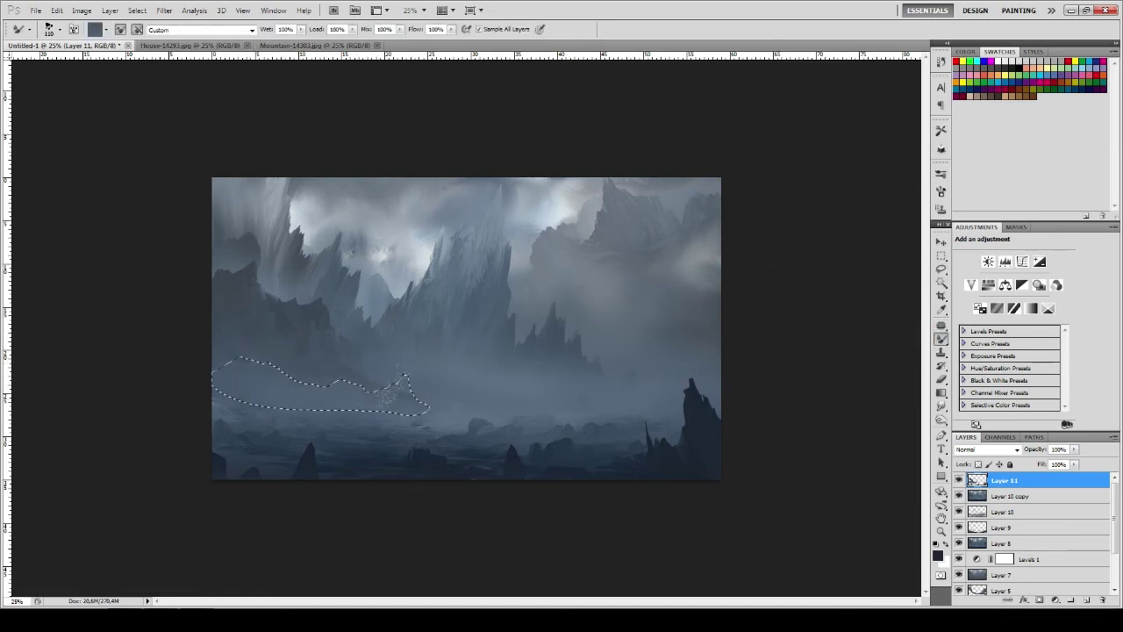
pyautogui.hotkey('ctrl', 'd')
# Outline and paint a taller top for the right spire
pyautogui.press('l')
pyautogui.moveTo(692, 384); pyautogui.dragTo(699, 400)
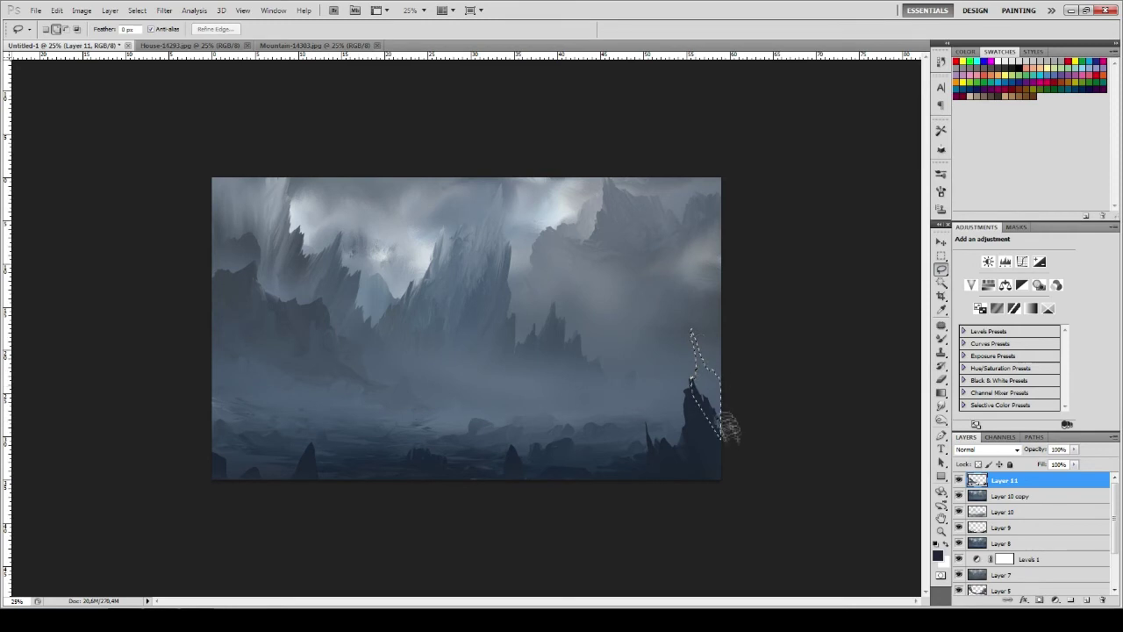
pyautogui.moveTo(692, 384)
pyautogui.mouseDown()
pyautogui.moveTo(699, 441)
pyautogui.moveTo(689, 454)
pyautogui.mouseUp()
pyautogui.press('b')
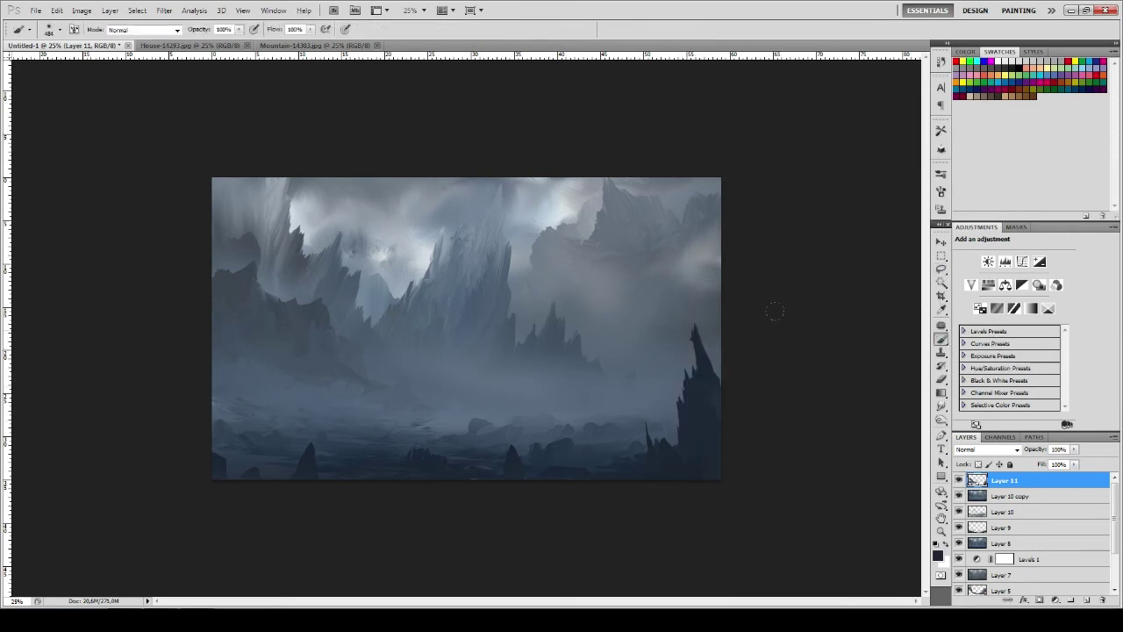
pyautogui.press('l')
pyautogui.press('b')
pyautogui.press('e')
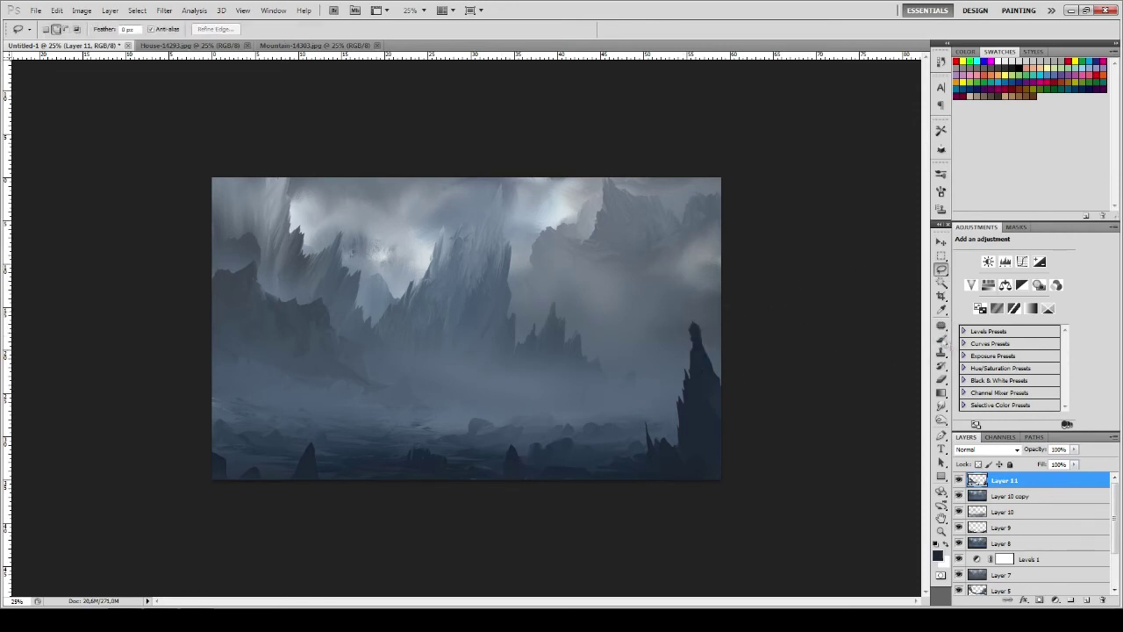
# Lasso several small peaks along the bottom edge and paint them dark
pyautogui.press('l')
pyautogui.moveTo(590, 478); pyautogui.dragTo(654, 479)
pyautogui.moveTo(496, 480); pyautogui.dragTo(576, 480)
pyautogui.moveTo(286, 478)
pyautogui.mouseDown()
pyautogui.moveTo(360, 480)
pyautogui.moveTo(347, 480)
pyautogui.mouseUp()
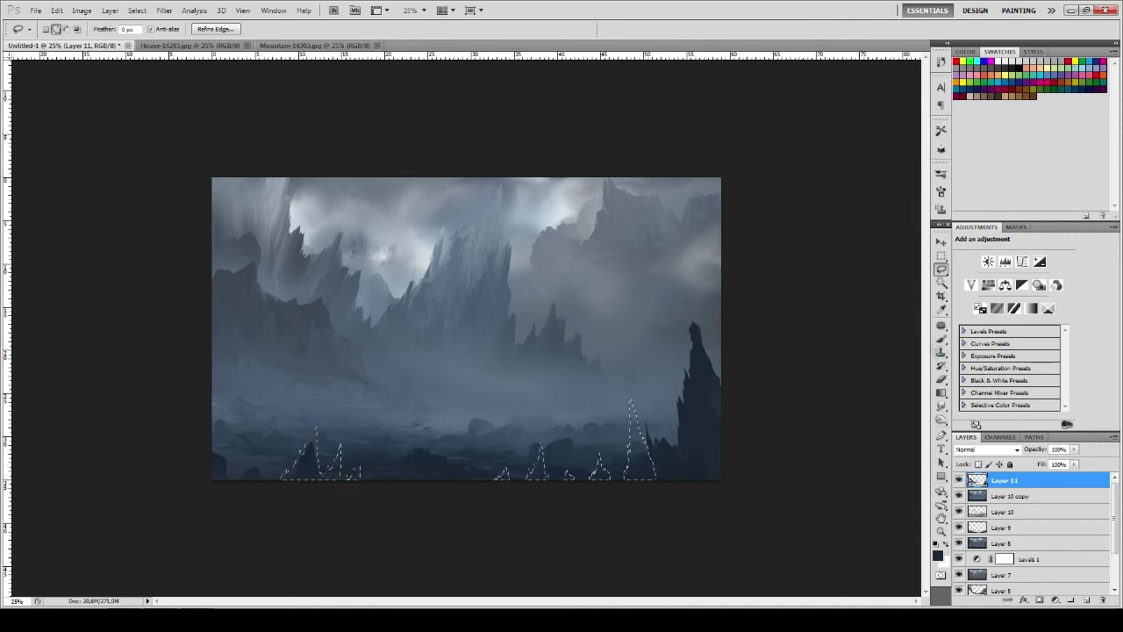
pyautogui.press('b')
pyautogui.moveTo(640, 439); pyautogui.dragTo(298, 456)
pyautogui.hotkey('ctrl', 'd')
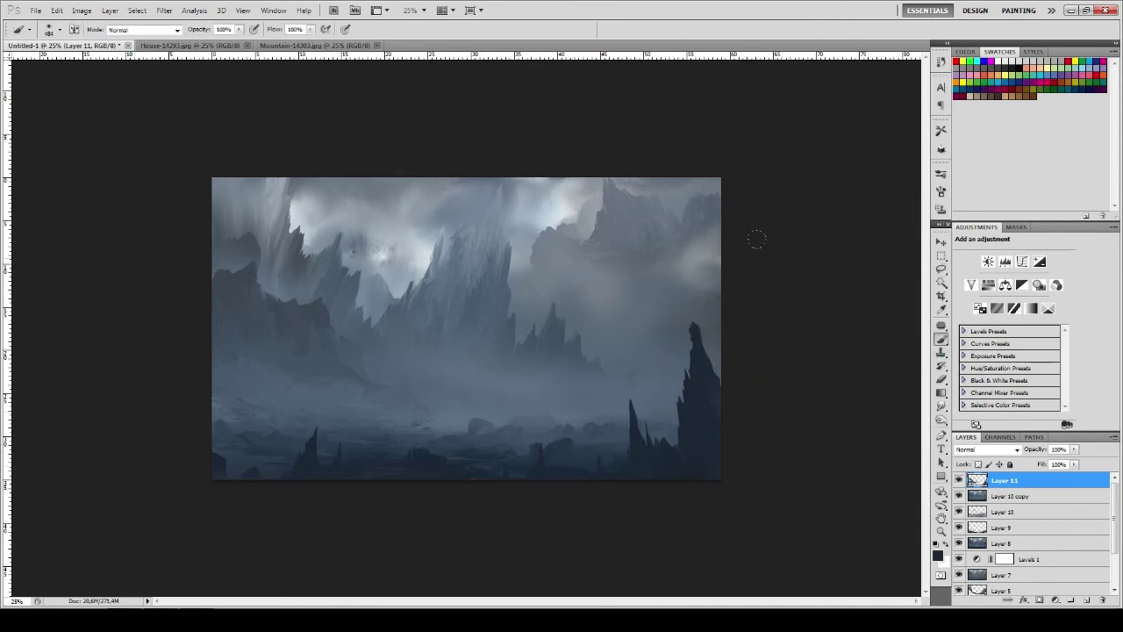
# Add two dark spikes at the lower-left corner
pyautogui.press('l')
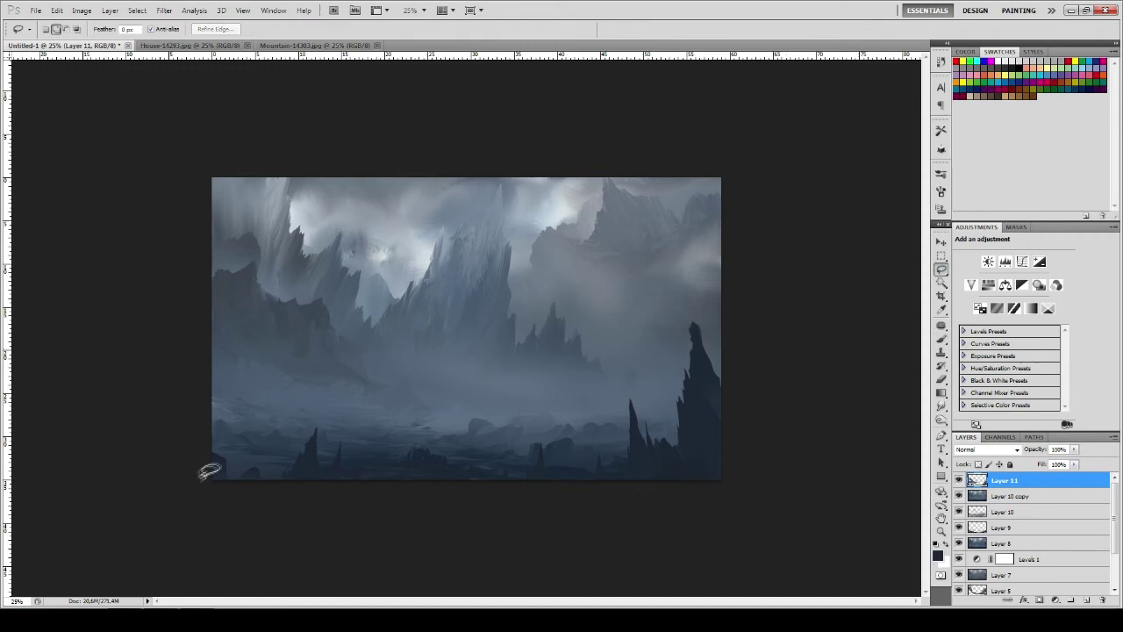
pyautogui.moveTo(243, 446); pyautogui.dragTo(274, 482)
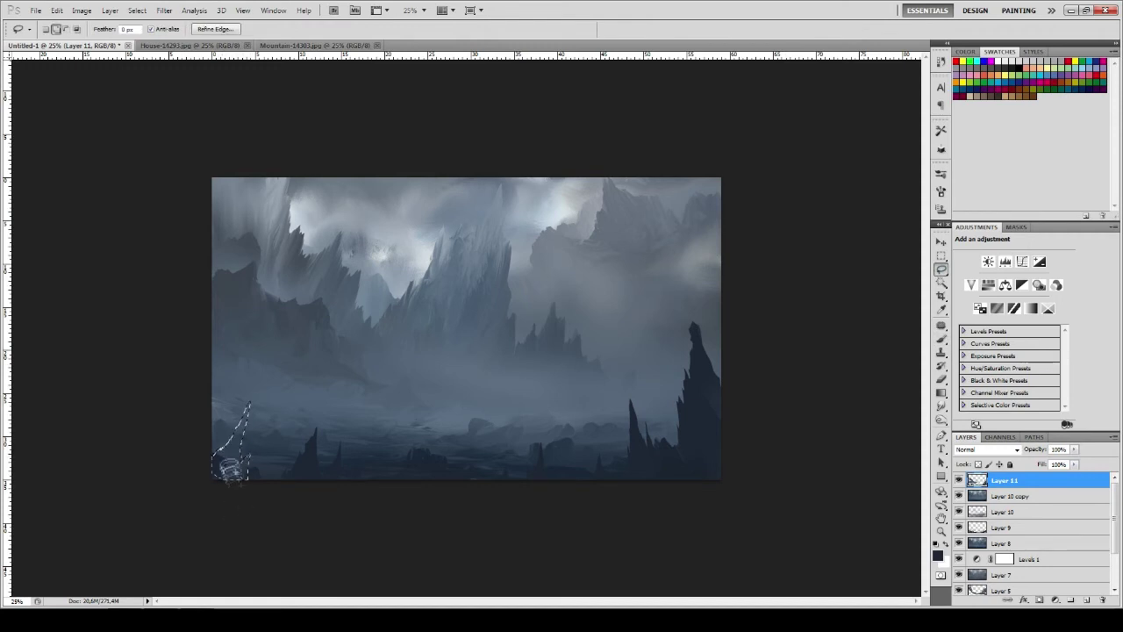
pyautogui.moveTo(215, 368); pyautogui.dragTo(332, 479)
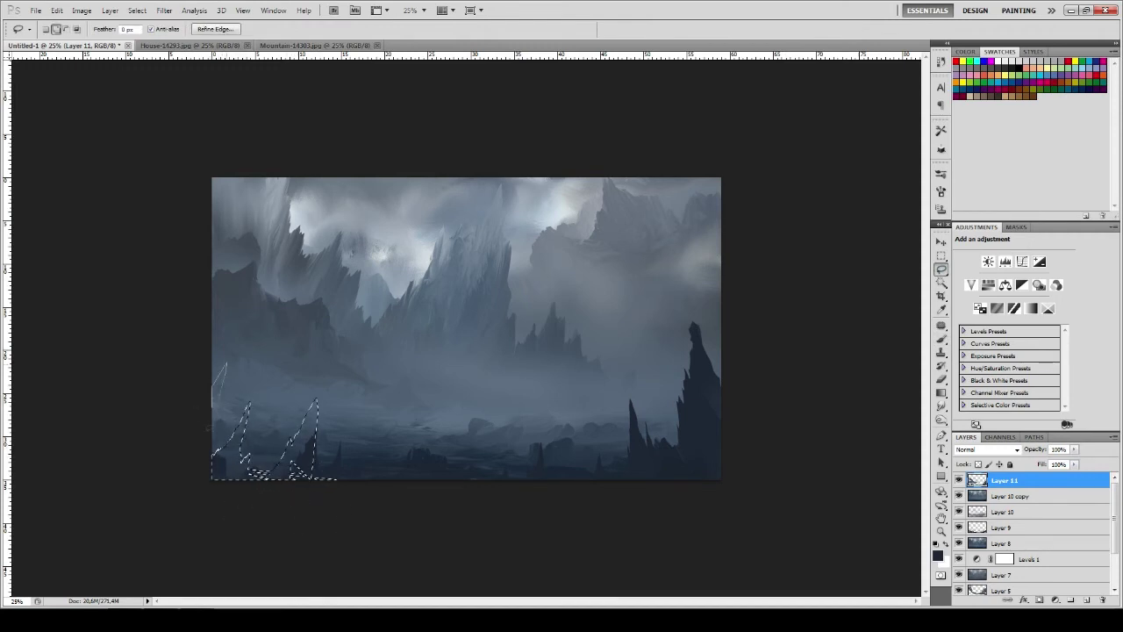
pyautogui.press('b')
pyautogui.hotkey('ctrl', 'd')
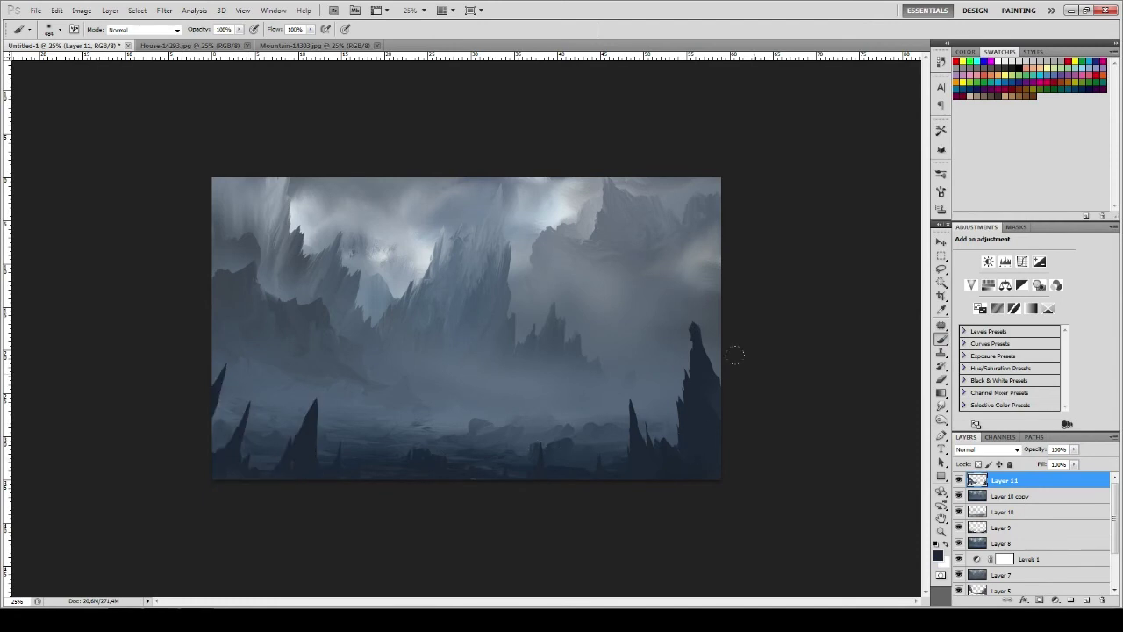
# Lasso and paint a small dark shape near the bottom edge
pyautogui.press('l')
pyautogui.moveTo(373, 456); pyautogui.dragTo(499, 453)
pyautogui.press('b')
pyautogui.press('e')
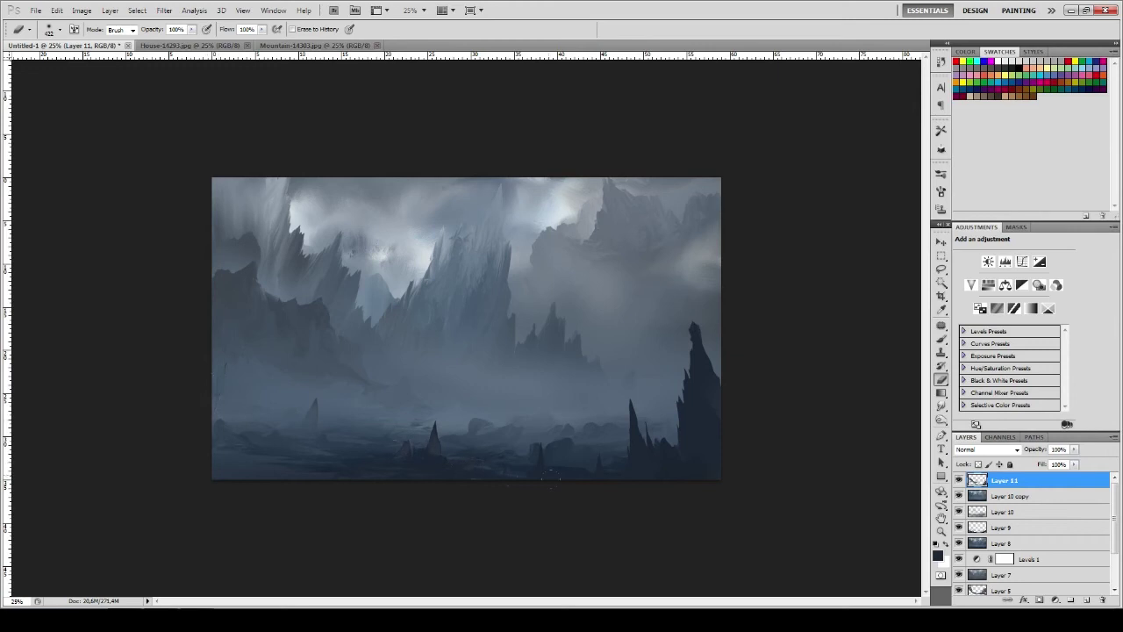
# Lasso the lower-left rocky slope and blend it into a dark mound with the Mixer Brush
pyautogui.press('l')
pyautogui.moveTo(347, 452); pyautogui.dragTo(412, 479)
pyautogui.press('b')
pyautogui.moveTo(230, 434); pyautogui.dragTo(329, 471)
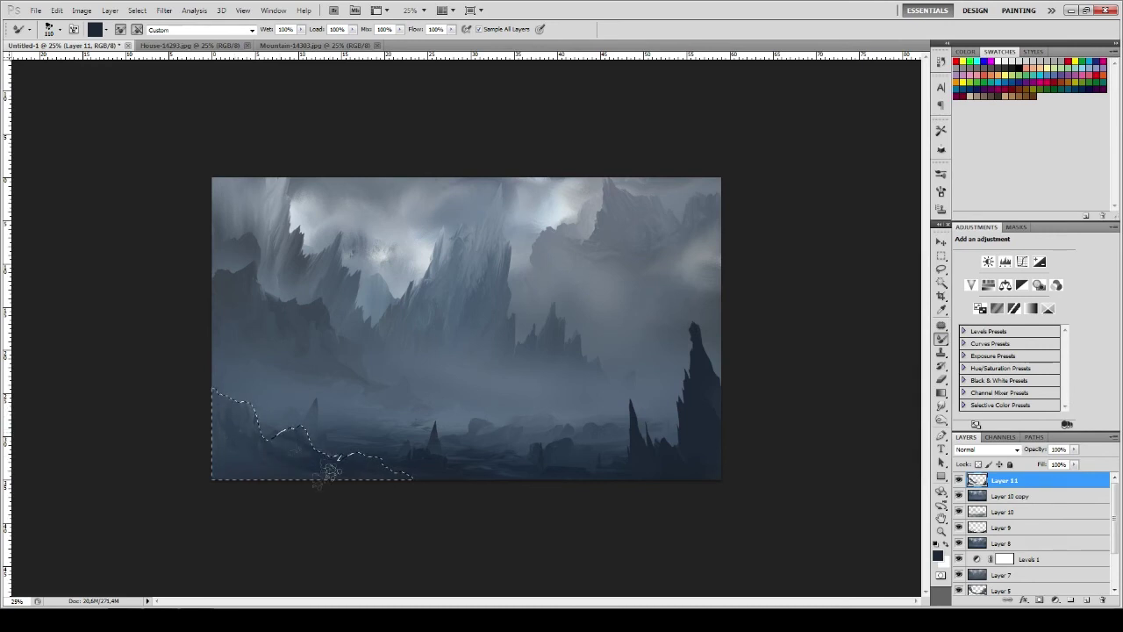
pyautogui.hotkey('ctrl', 'd')
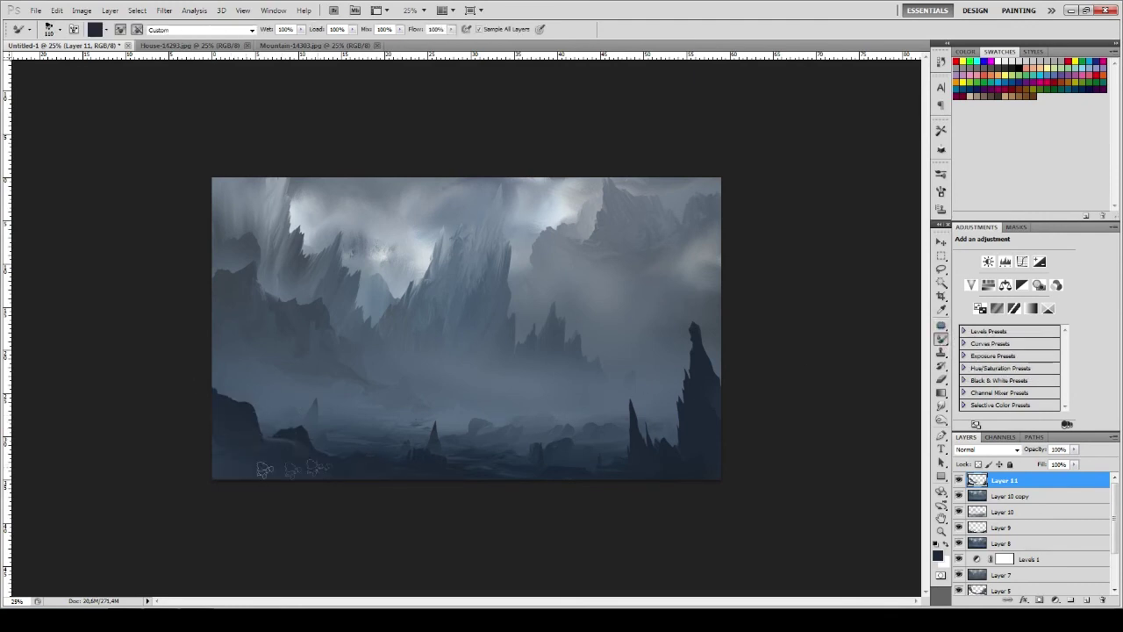
pyautogui.press('l')
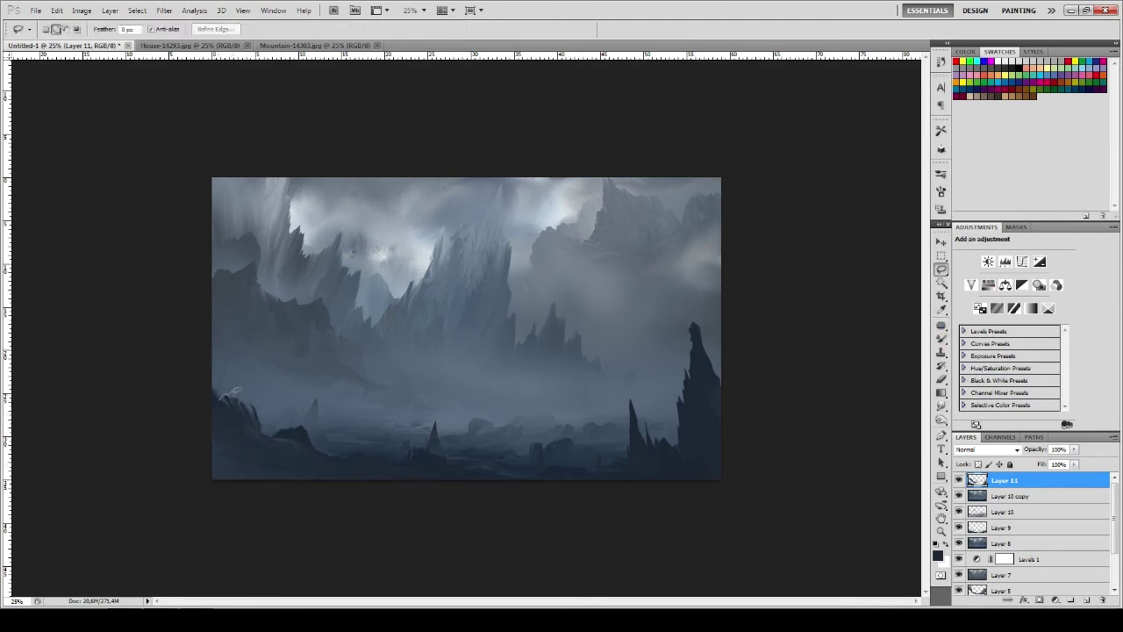
pyautogui.moveTo(344, 463); pyautogui.dragTo(345, 465)
pyautogui.press('b')
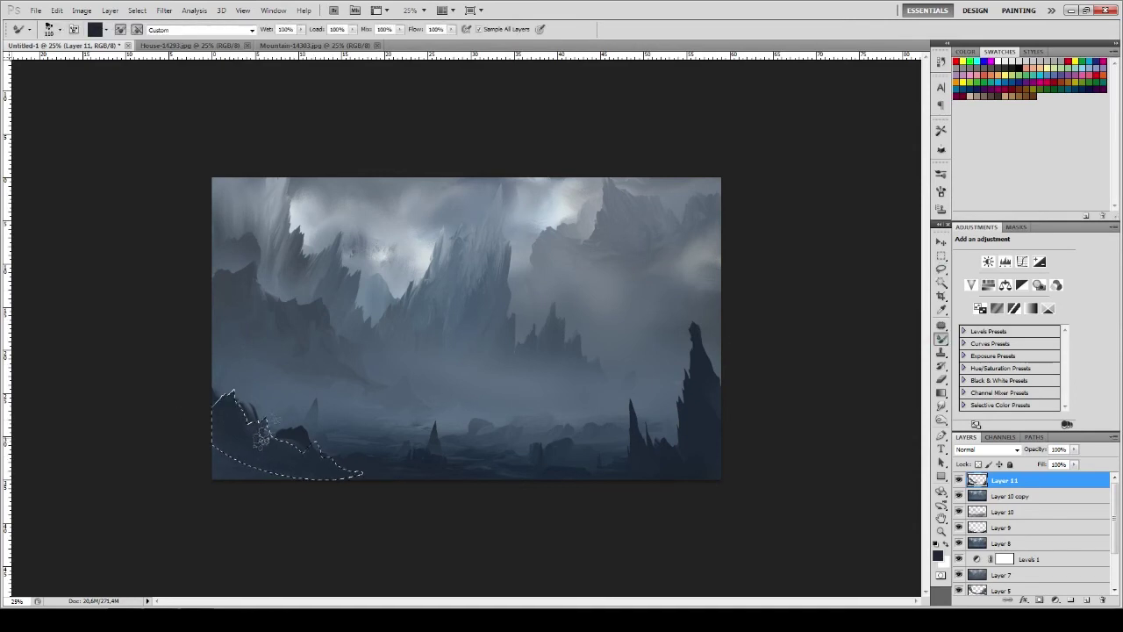
# Mirror the canvas horizontally and lasso around the now-left spire
pyautogui.click(82, 9)
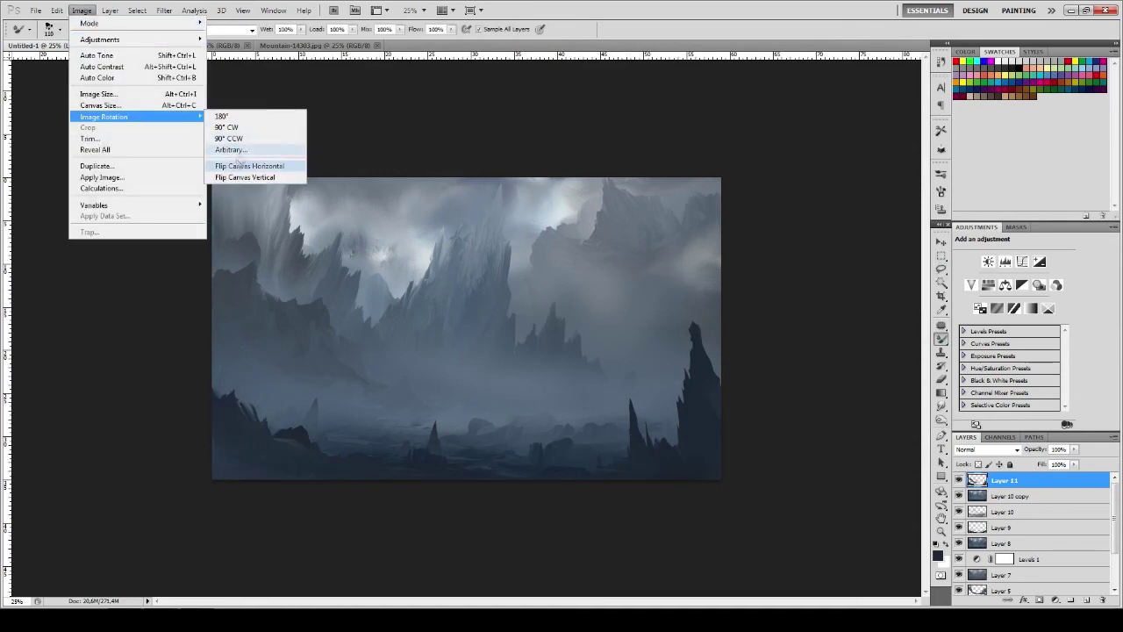
pyautogui.click(255, 164)
pyautogui.press('l')
pyautogui.moveTo(213, 386); pyautogui.dragTo(226, 379)
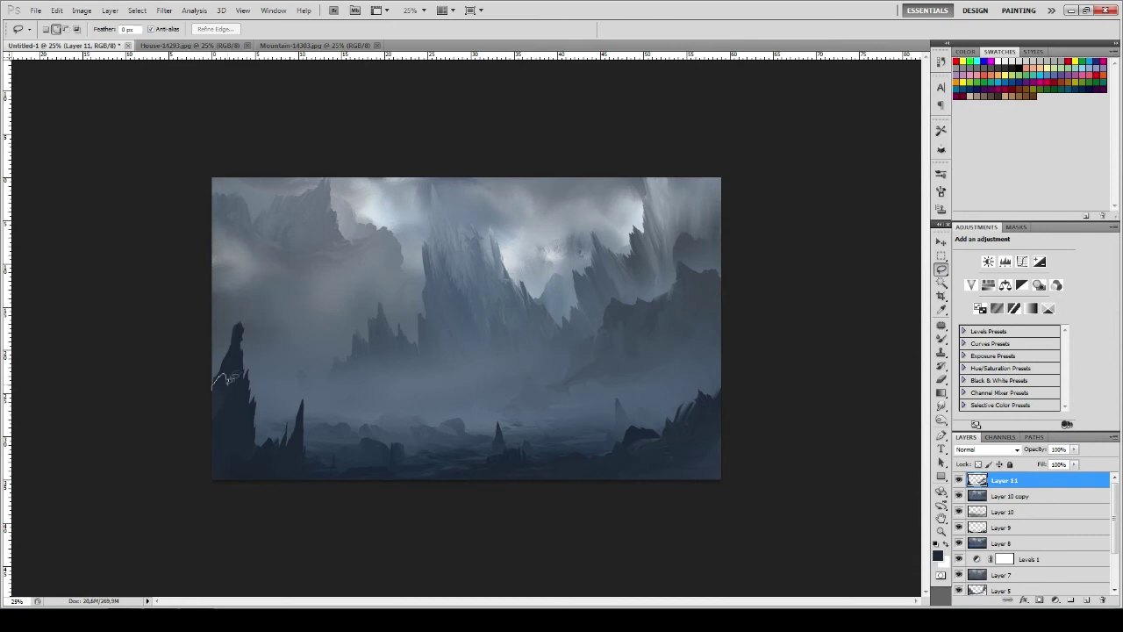
pyautogui.moveTo(254, 421); pyautogui.dragTo(253, 412)
pyautogui.click(252, 370)
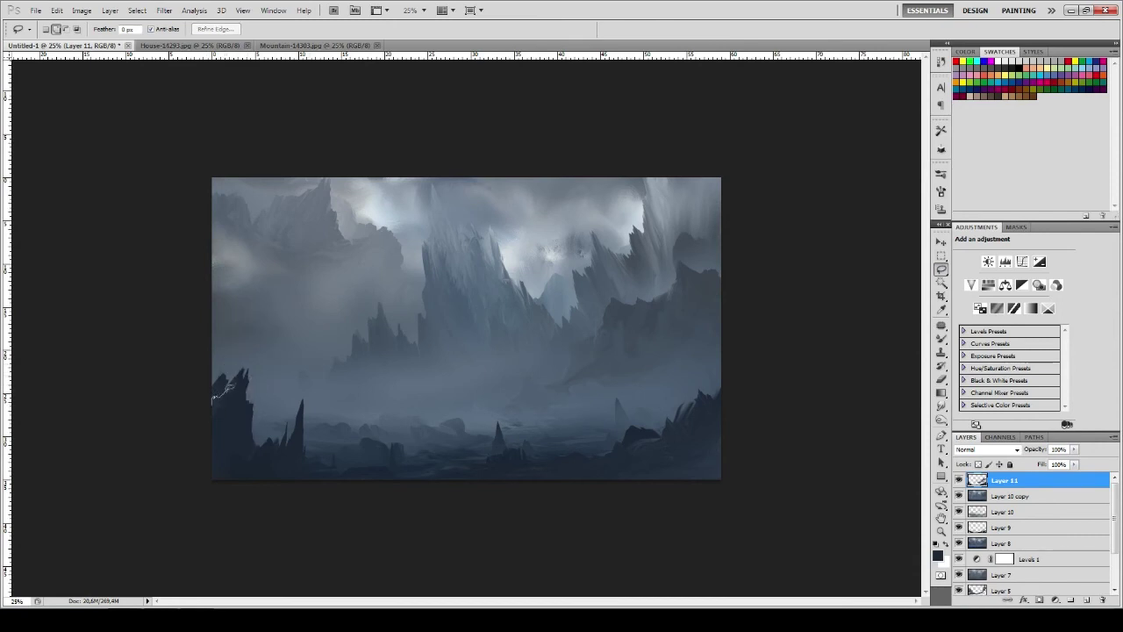
pyautogui.hotkey('ctrl', '+')
pyautogui.moveTo(226, 462); pyautogui.dragTo(254, 452)
pyautogui.hotkey('ctrl', 'd')
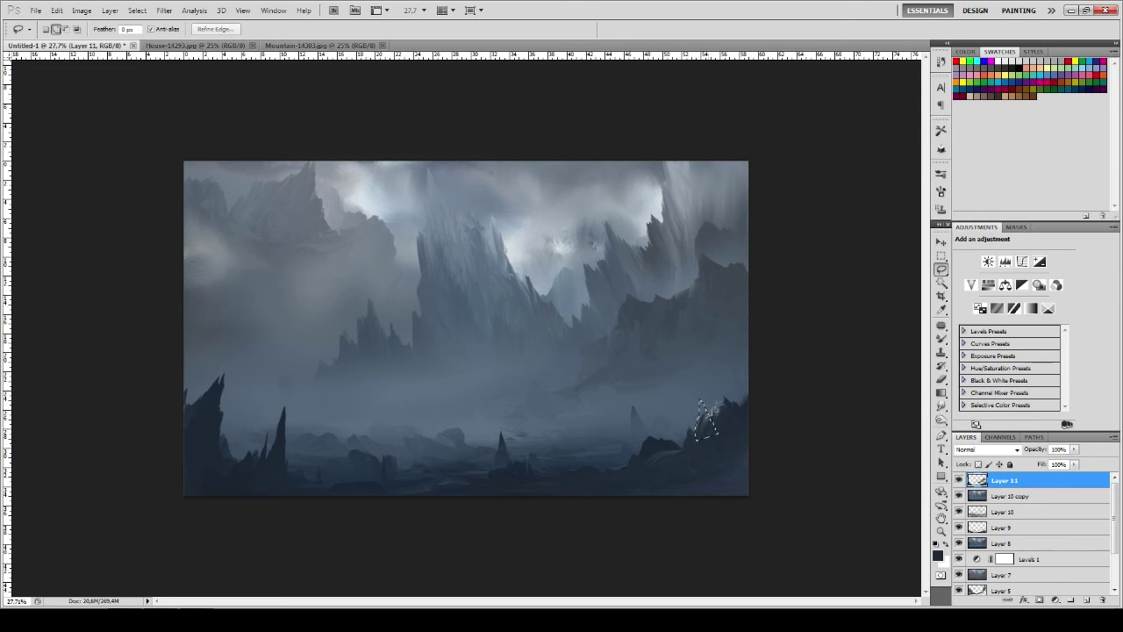
# Outline a jagged spike in the right foreground and paint it dark with the Mixer Brush
pyautogui.moveTo(696, 430); pyautogui.dragTo(685, 458)
pyautogui.press('b')
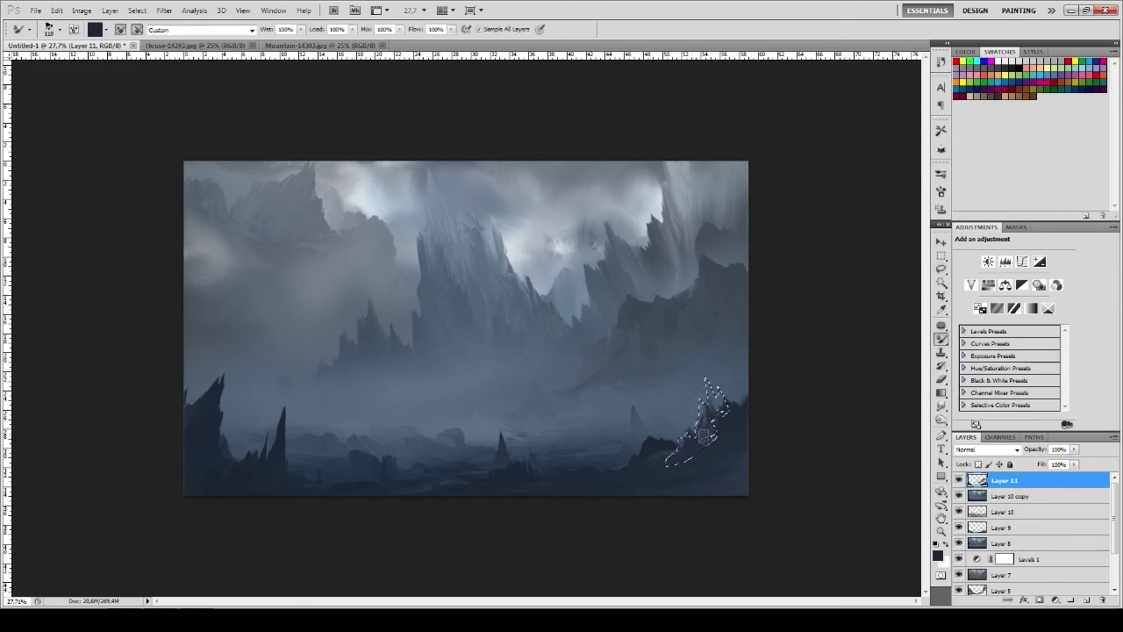
pyautogui.hotkey('ctrl', 'h')
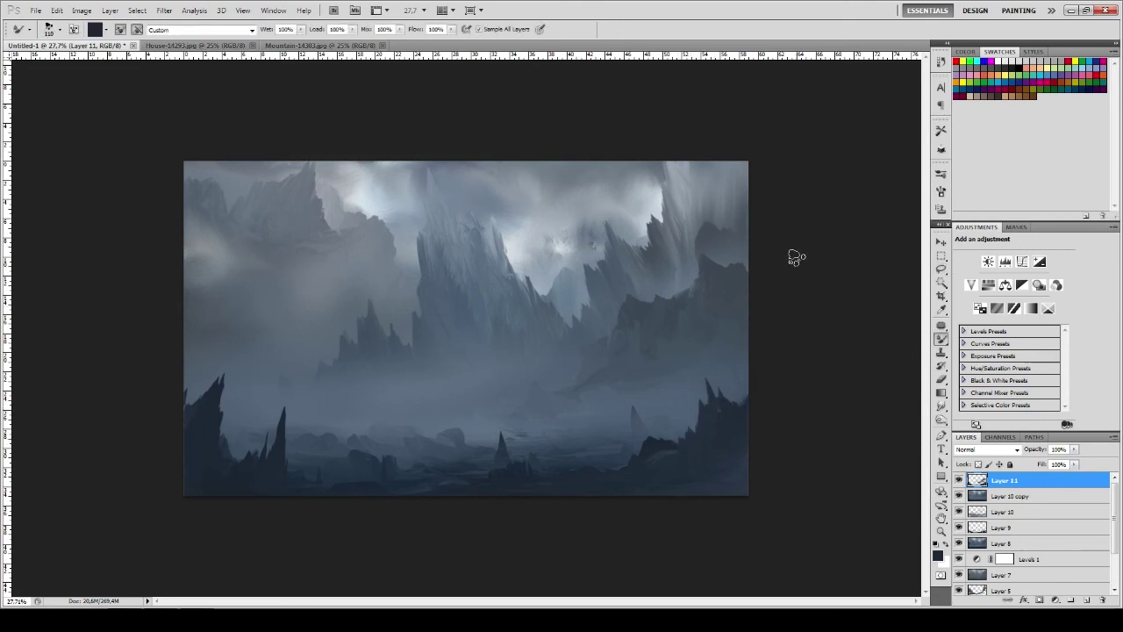
# Add a Color Balance 1 layer tinting the mist teal, then a new empty Layer 12
pyautogui.click(1055, 599)
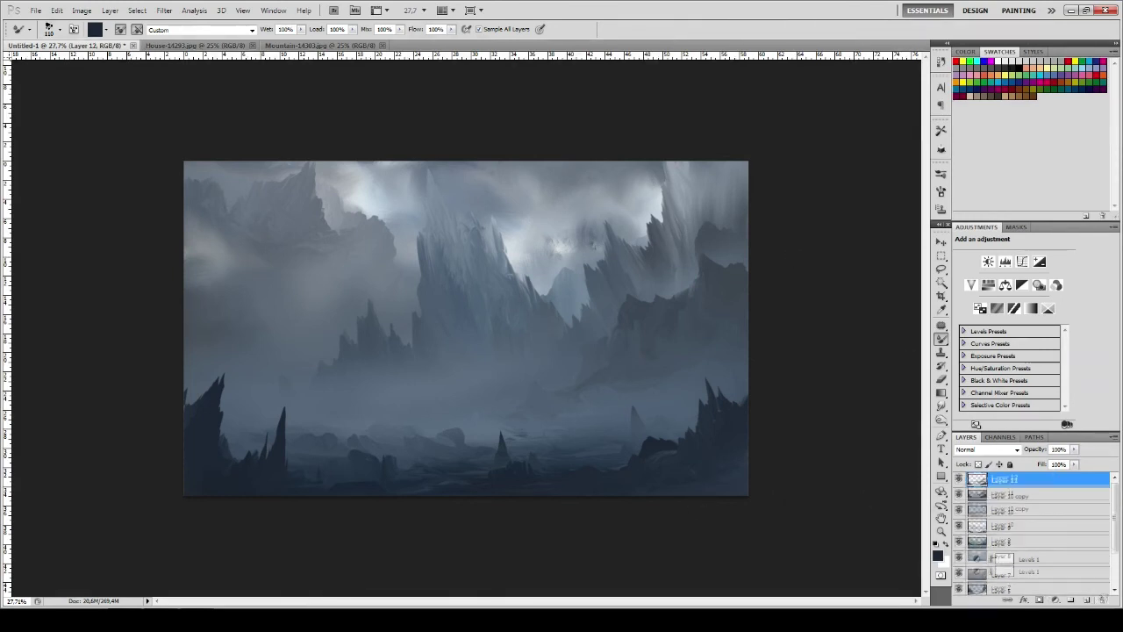
pyautogui.click(1044, 479)
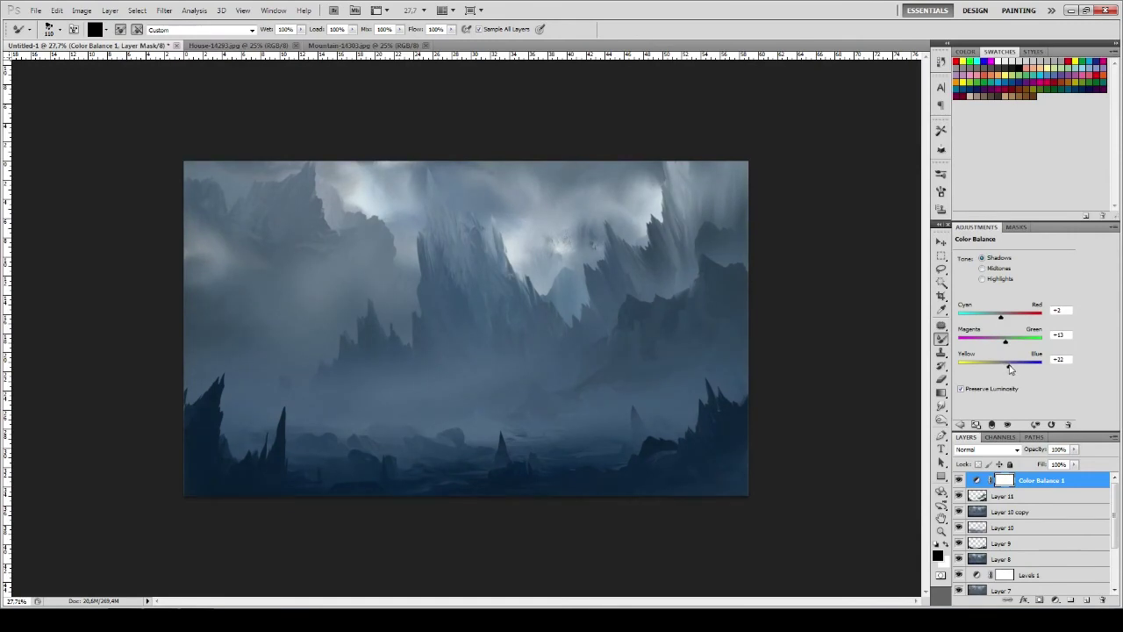
pyautogui.moveTo(1000, 365)
pyautogui.mouseDown()
pyautogui.moveTo(983, 365)
pyautogui.moveTo(995, 342)
pyautogui.mouseUp()
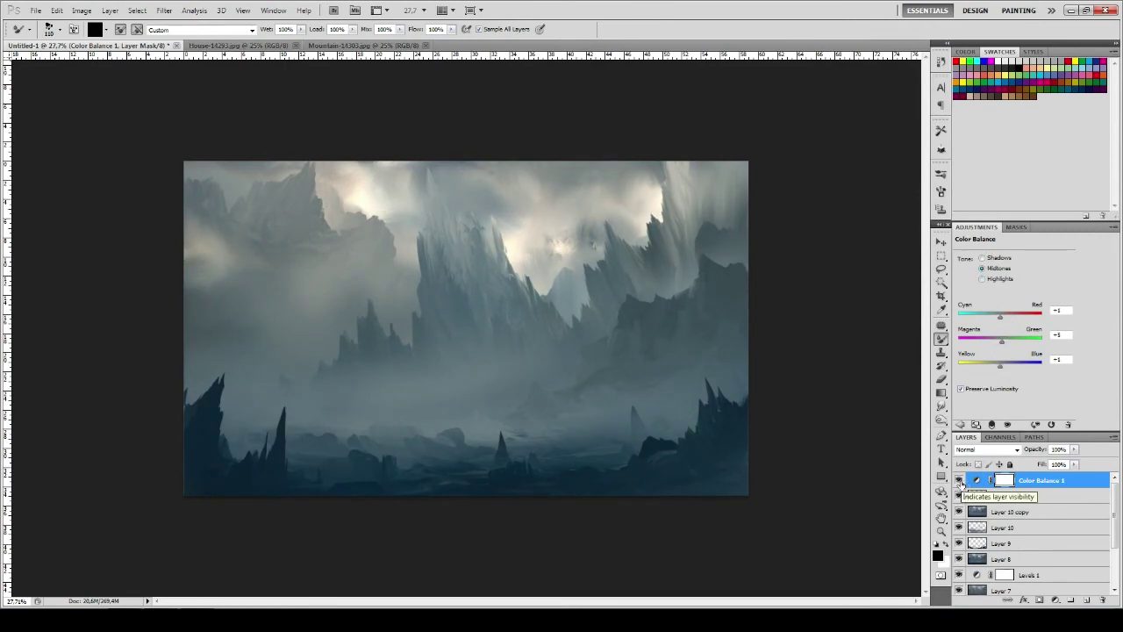
pyautogui.hotkey('ctrl', 'shift', 'alt', 'n')
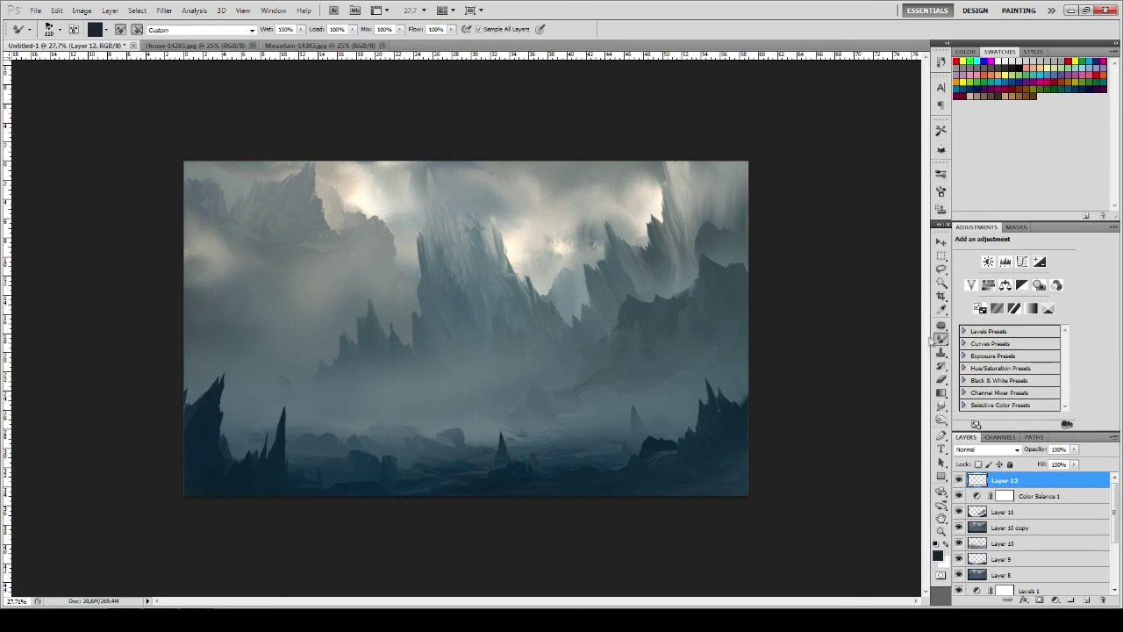
# Flip the canvas horizontally to check the composition, then flip it back
pyautogui.click(942, 296)
pyautogui.click(81, 11)
pyautogui.click(290, 172)
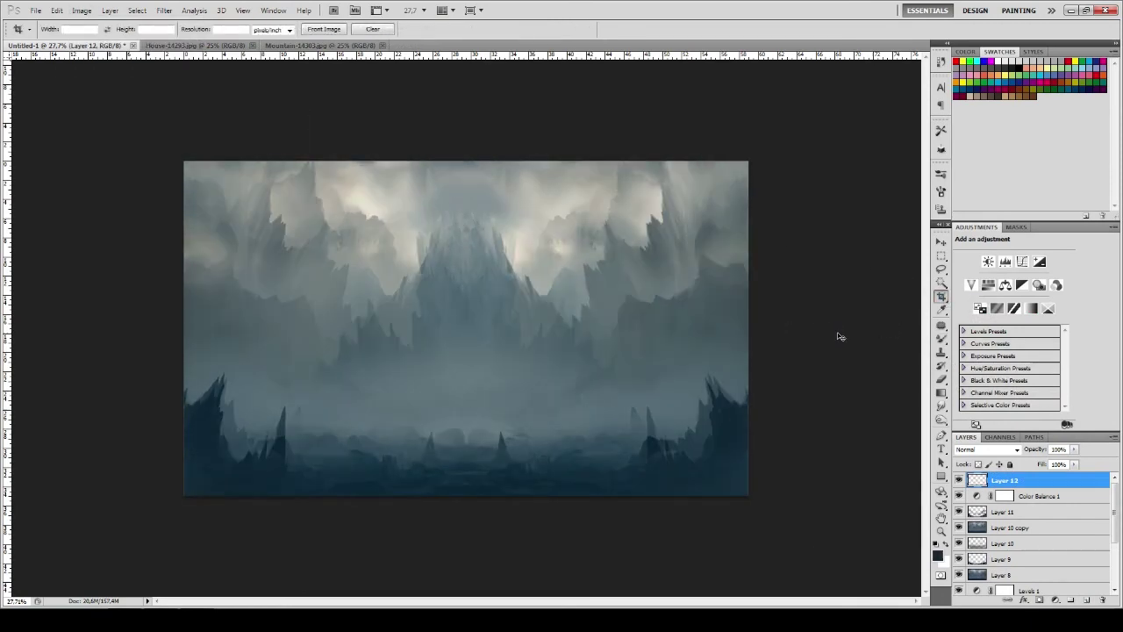
pyautogui.hotkey('ctrl', 'z')
# Set up a rough brush tip with dual brush settings in the Brush panel
pyautogui.press('b')
pyautogui.rightClick(479, 200)
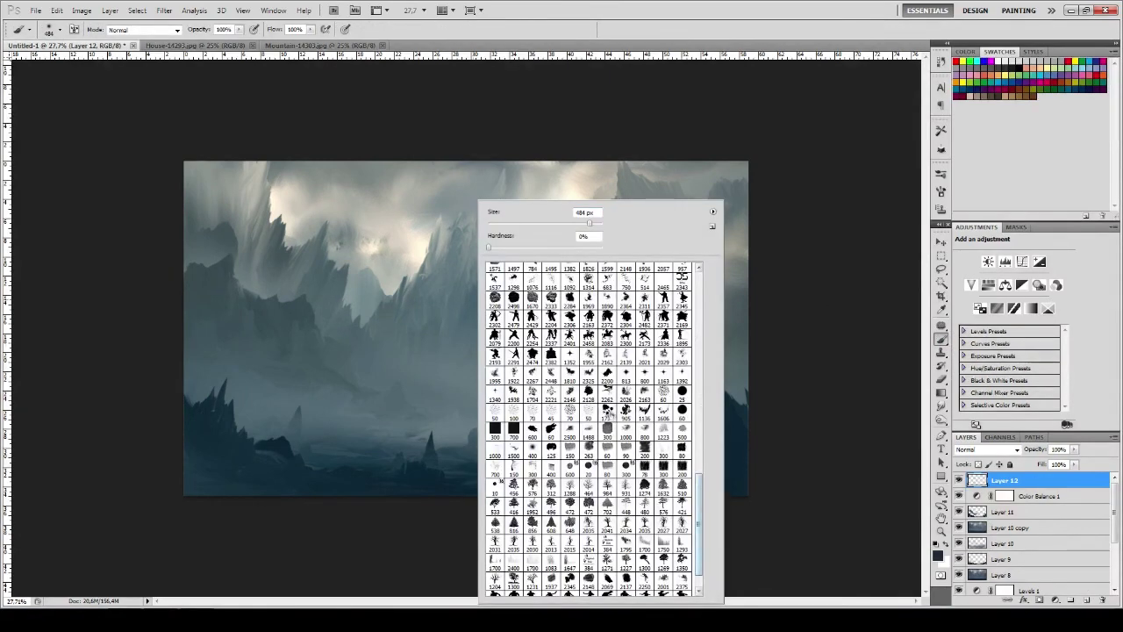
pyautogui.click(74, 29)
pyautogui.click(693, 249)
pyautogui.moveTo(835, 308); pyautogui.dragTo(851, 309)
pyautogui.click(699, 201)
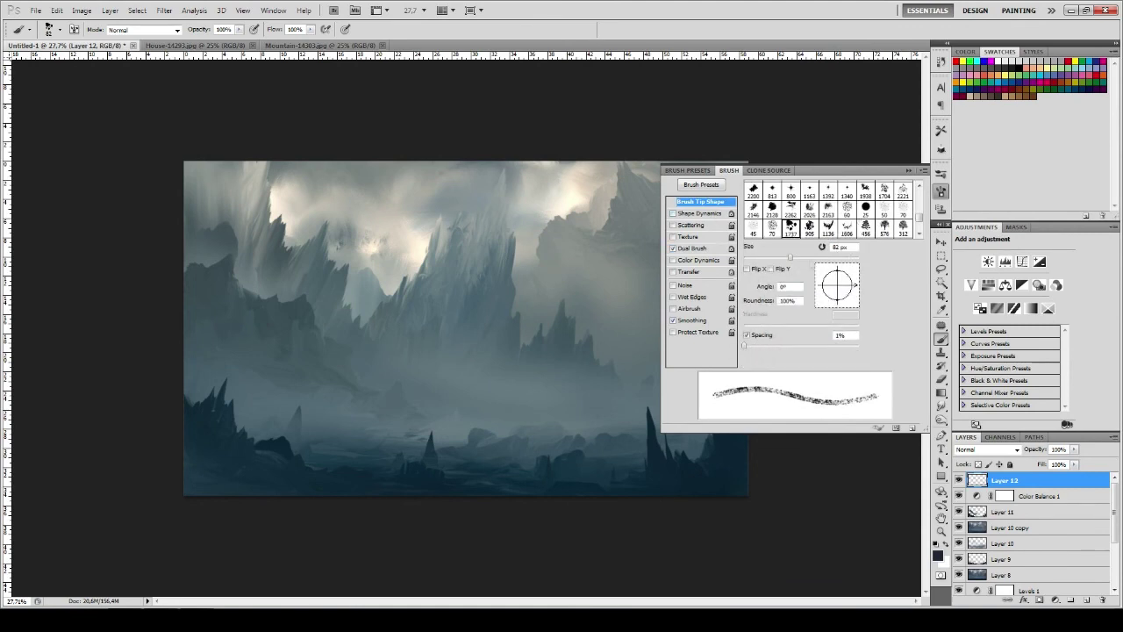
pyautogui.press('F5')
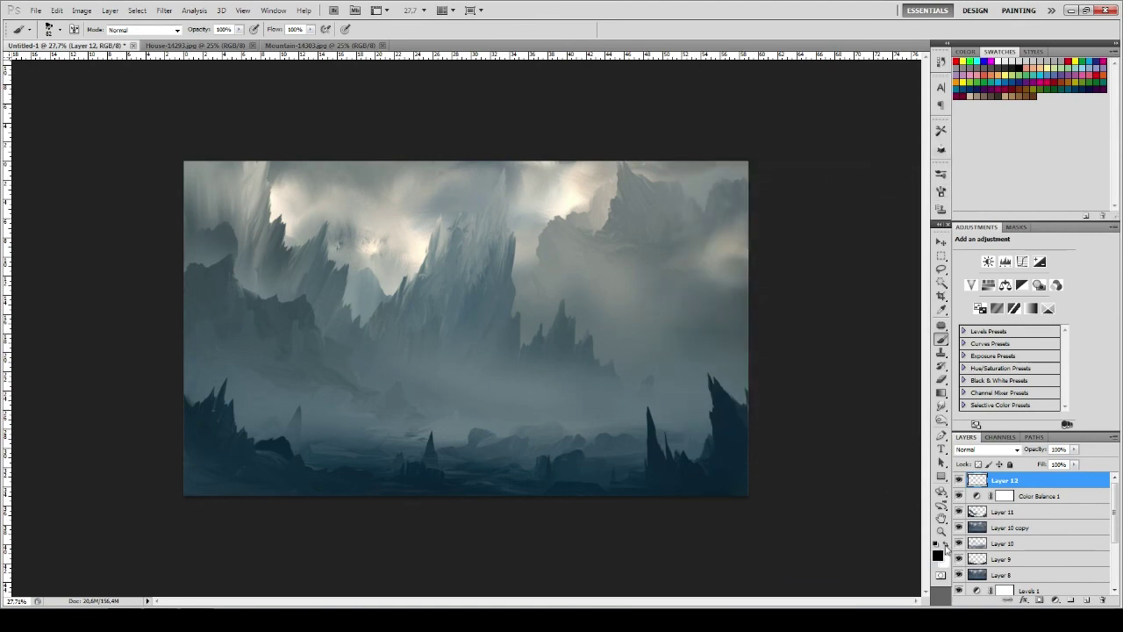
# Paint a rough white border along the left, bottom, right and top edges
pyautogui.moveTo(185, 491); pyautogui.dragTo(185, 162)
pyautogui.moveTo(748, 494); pyautogui.dragTo(185, 494)
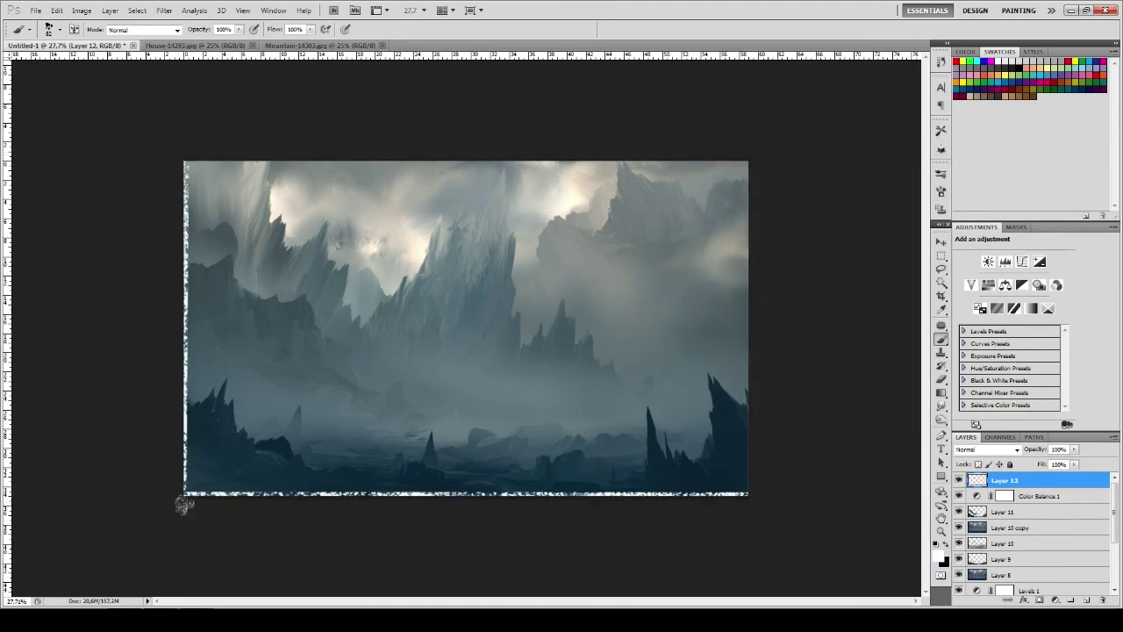
pyautogui.moveTo(747, 163)
pyautogui.mouseDown()
pyautogui.moveTo(747, 494)
pyautogui.moveTo(181, 162)
pyautogui.mouseUp()
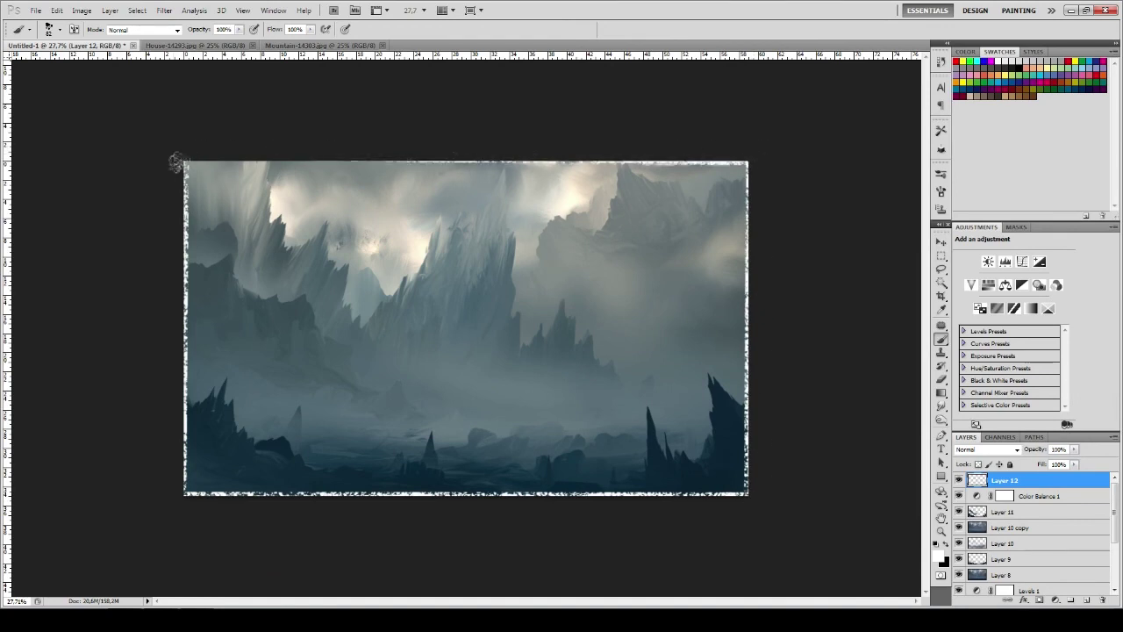
pyautogui.moveTo(742, 164)
pyautogui.mouseDown()
pyautogui.moveTo(186, 164)
pyautogui.moveTo(747, 163)
pyautogui.mouseUp()
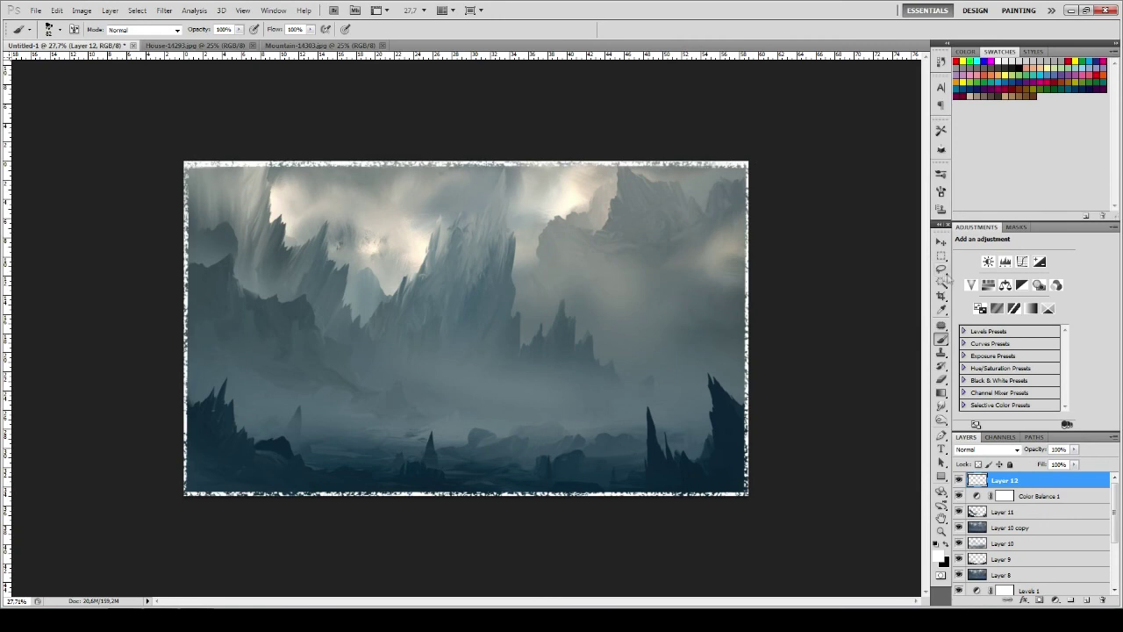
pyautogui.press('l')
# Trim the white border by deleting lassoed strips along the top and bottom
pyautogui.moveTo(586, 164)
pyautogui.mouseDown()
pyautogui.moveTo(204, 168)
pyautogui.moveTo(203, 491)
pyautogui.moveTo(744, 491)
pyautogui.moveTo(263, 493)
pyautogui.mouseUp()
pyautogui.press('b')
pyautogui.press('l')
pyautogui.moveTo(702, 491); pyautogui.dragTo(378, 478)
pyautogui.press('Delete')
pyautogui.hotkey('ctrl', 'd')
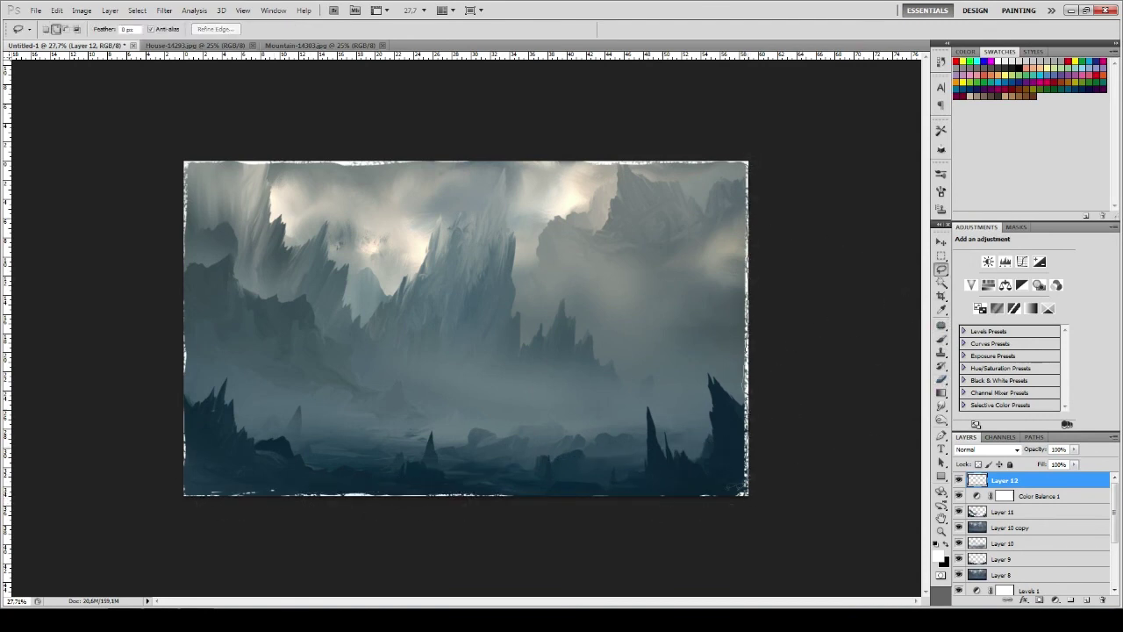
# Paint a wider white patch into the bottom-right corner and tidy it with lasso-delete
pyautogui.press('b')
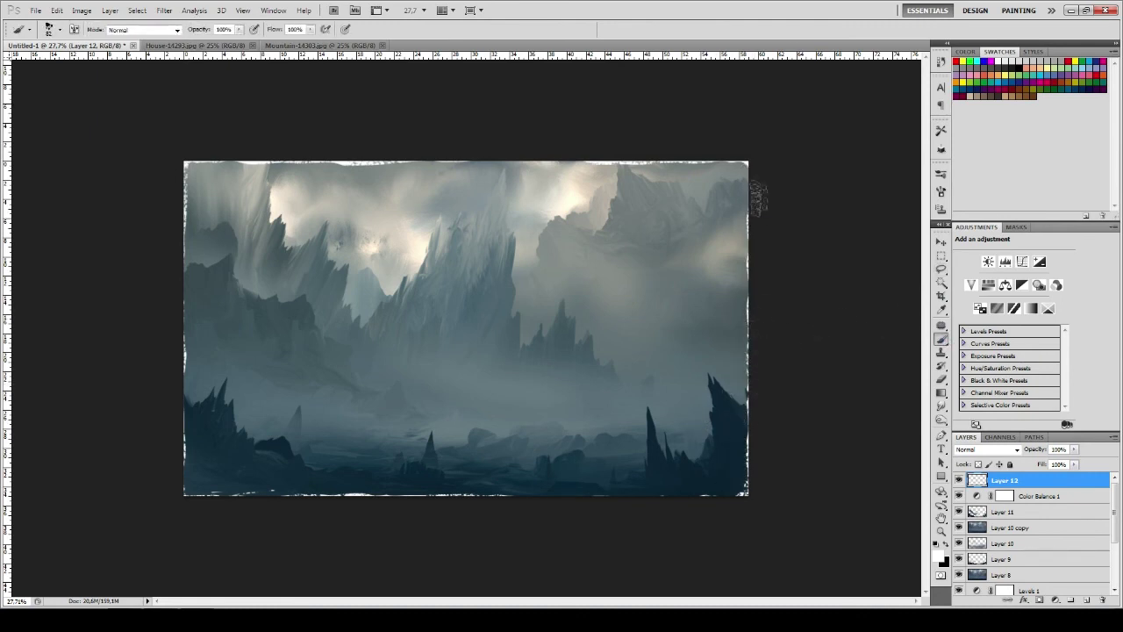
pyautogui.moveTo(752, 456); pyautogui.dragTo(719, 491)
pyautogui.moveTo(746, 452)
pyautogui.mouseDown()
pyautogui.moveTo(742, 491)
pyautogui.moveTo(746, 439)
pyautogui.mouseUp()
pyautogui.press('l')
pyautogui.press('Delete')
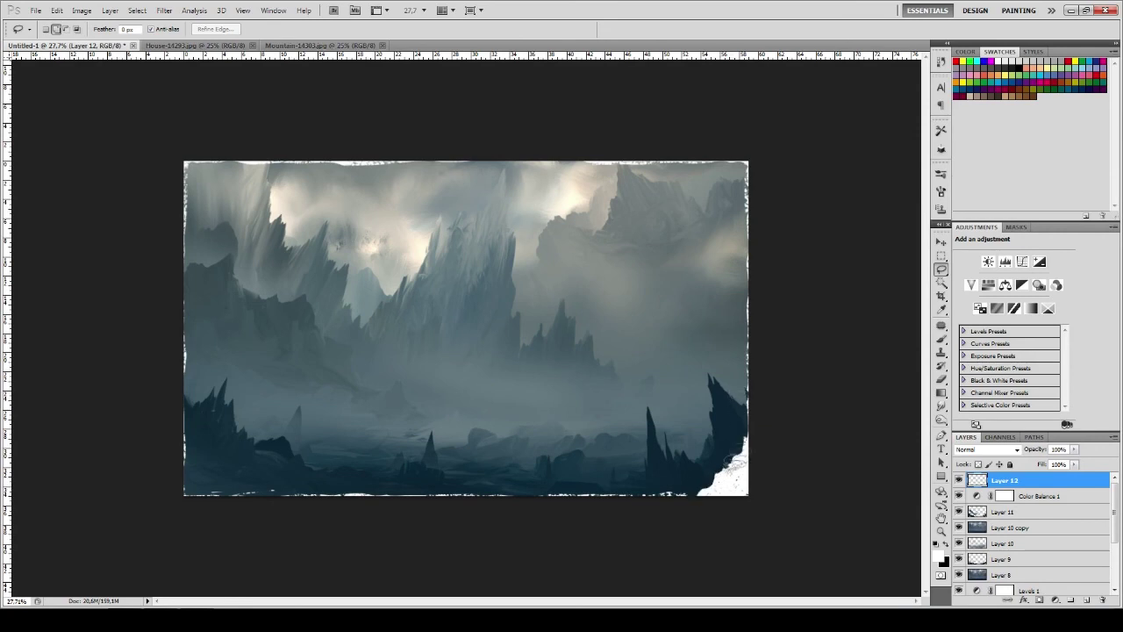
pyautogui.press('b')
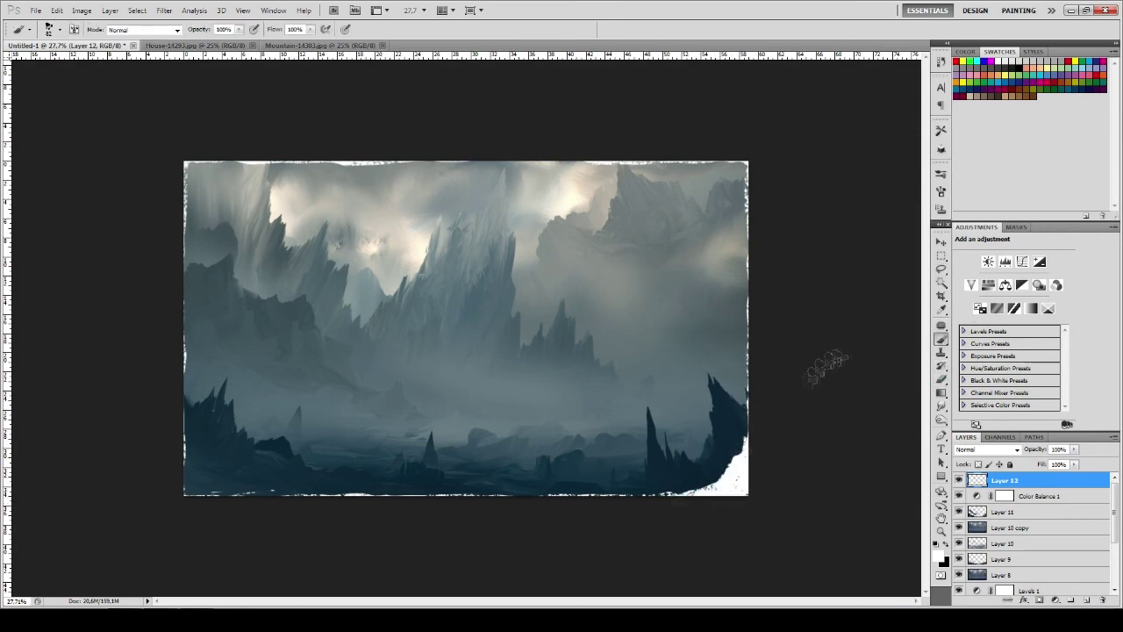
pyautogui.click(1086, 600)
# Stamp the DS signature brush in the white bottom-right corner
pyautogui.rightClick(645, 179)
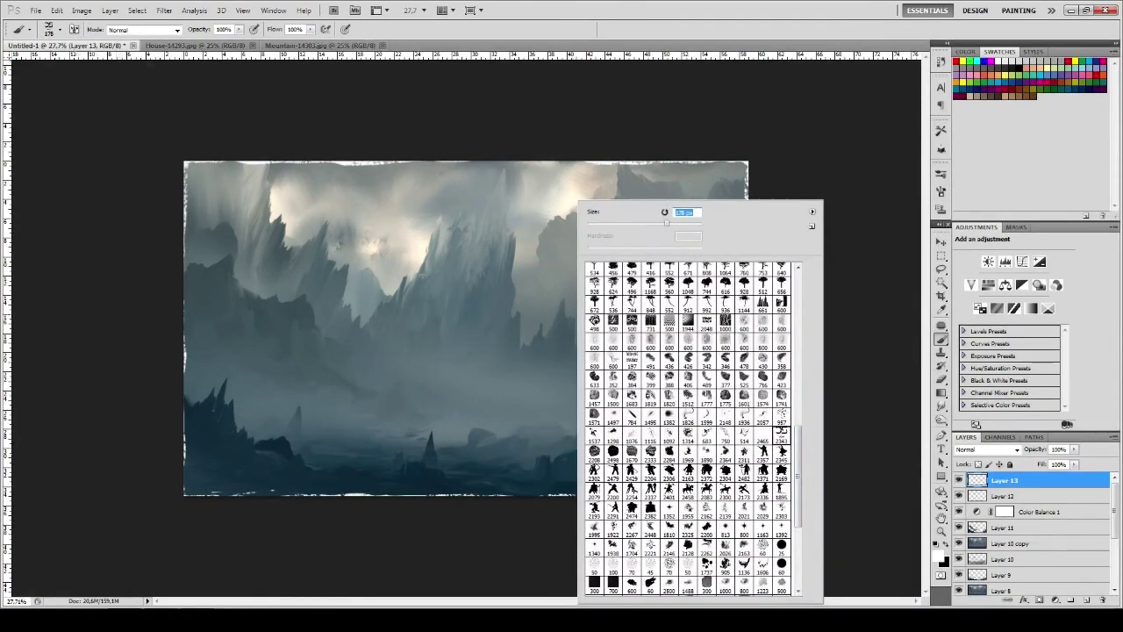
pyautogui.press('F5')
pyautogui.press('F5')
pyautogui.click(50, 29)
pyautogui.press('Return')
pyautogui.click(733, 482)
# Duplicate all layers, merge them into Layer 13 copy, and apply Sharpen
pyautogui.hotkey('ctrl', 'alt', 'a')
pyautogui.hotkey('ctrl', 'j')
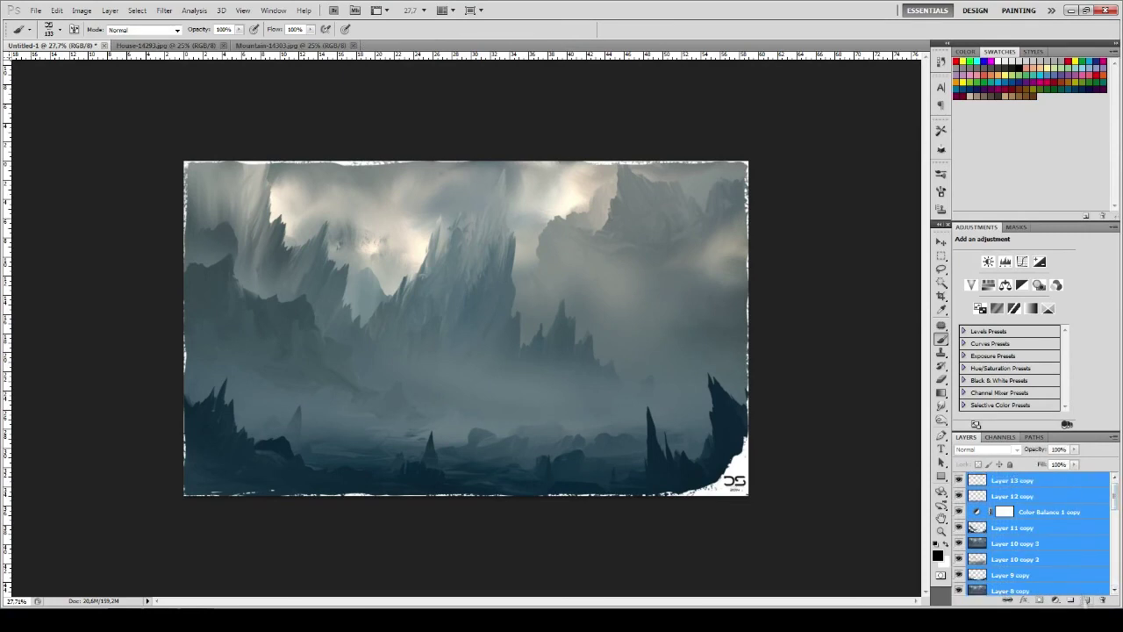
pyautogui.hotkey('ctrl', 'e')
pyautogui.click(164, 10)
pyautogui.press('z')
pyautogui.hotkey('ctrl', '0')
pyautogui.click(164, 9)
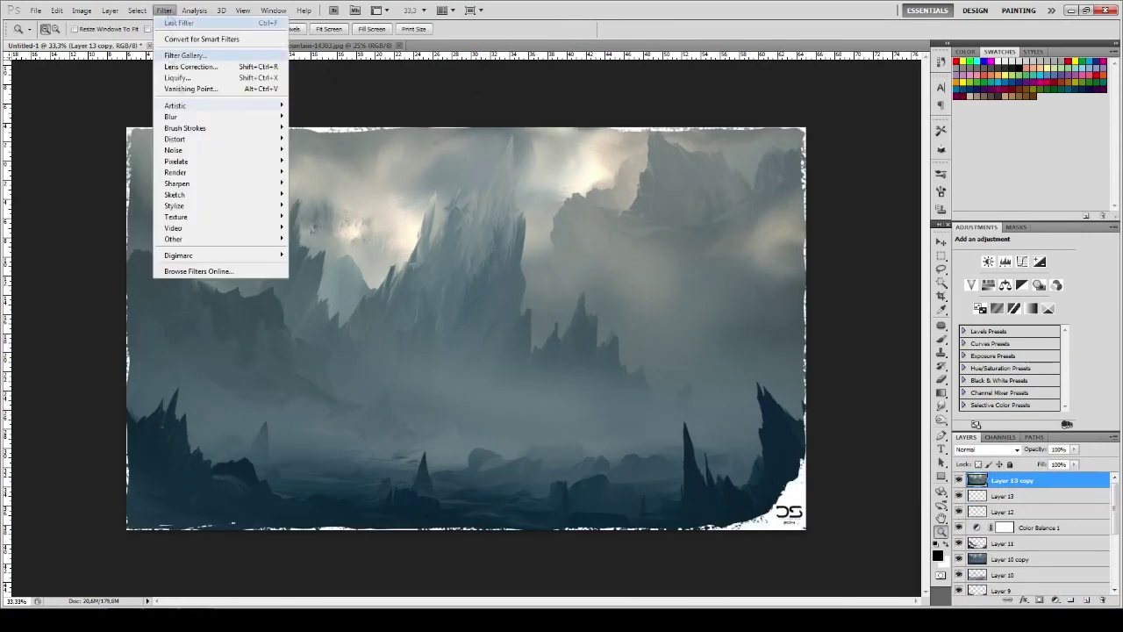
pyautogui.moveTo(177, 184)
pyautogui.click(324, 206)
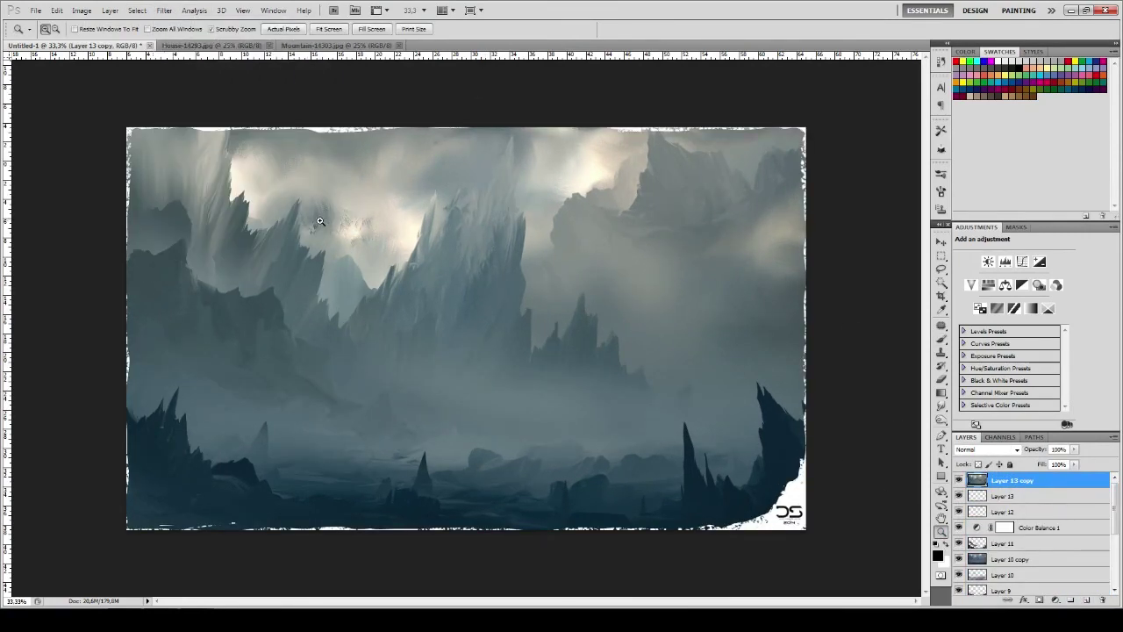
pyautogui.press('v')
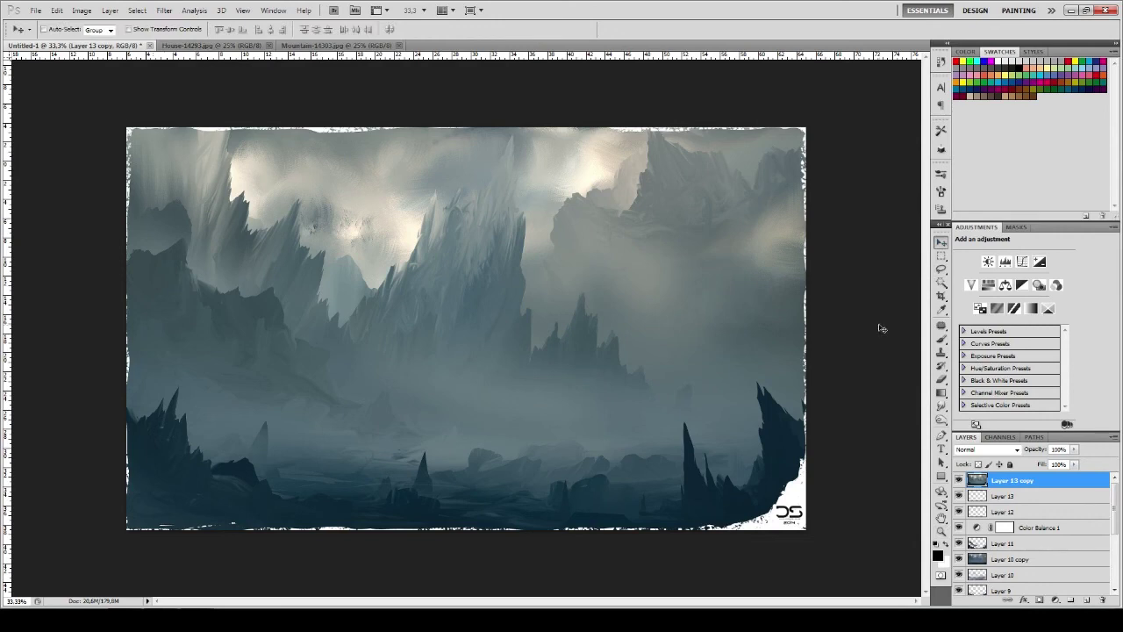
pyautogui.moveTo(944, 341); pyautogui.dragTo(983, 375)
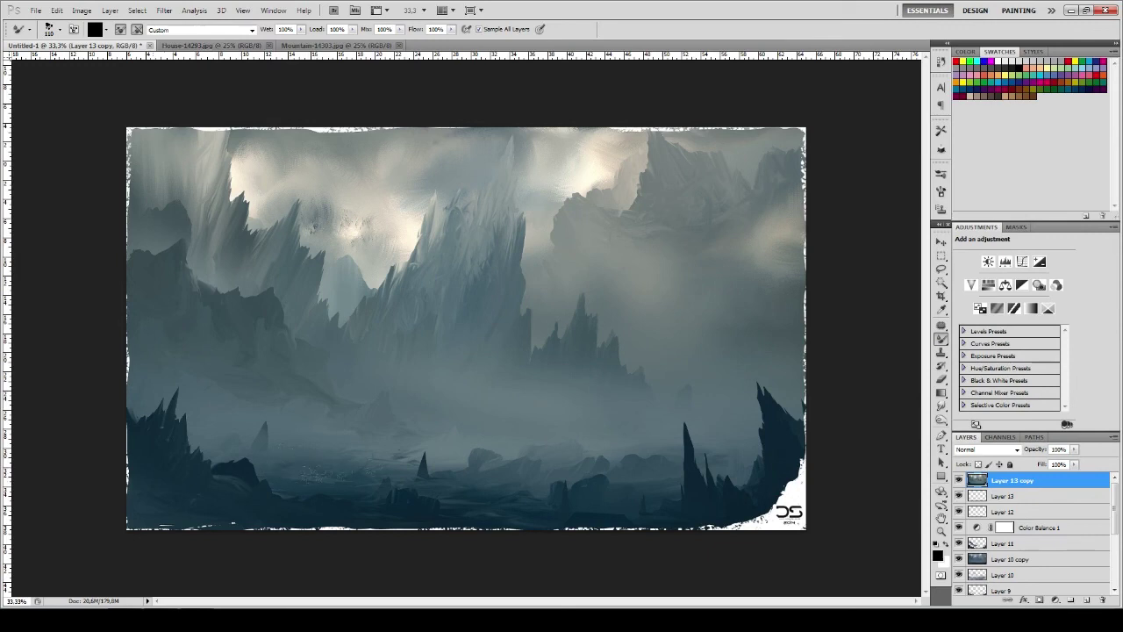
# Save the file as 'mountain sketch painting' PSD, then add a Levels 2 adjustment layer
pyautogui.hotkey('ctrl', 's')
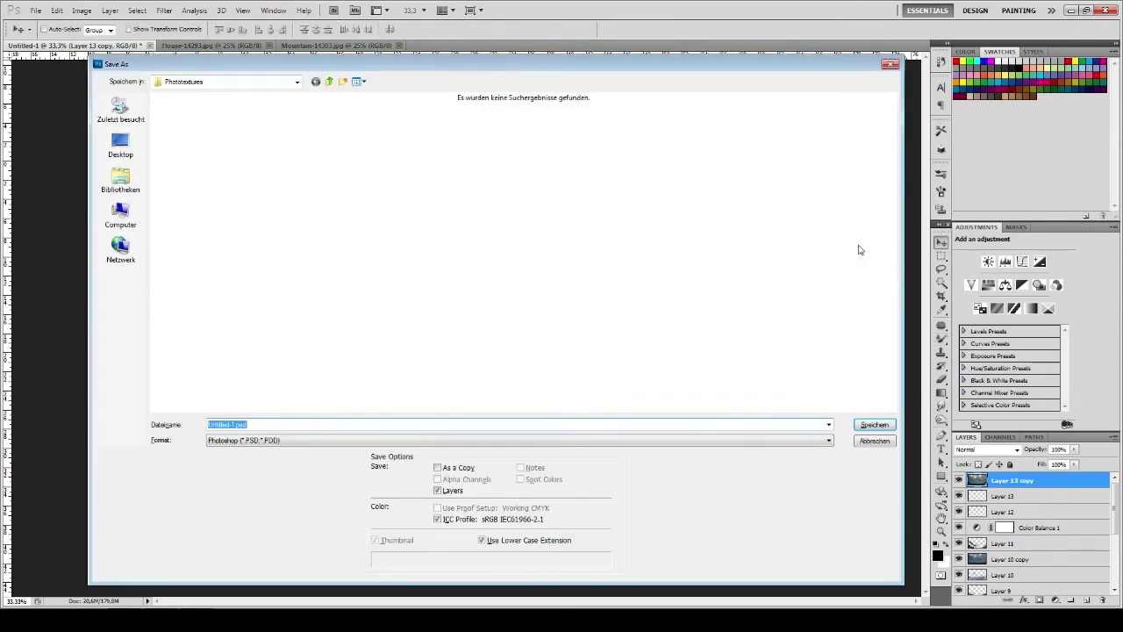
pyautogui.doubleClick(269, 425)
pyautogui.write('s')
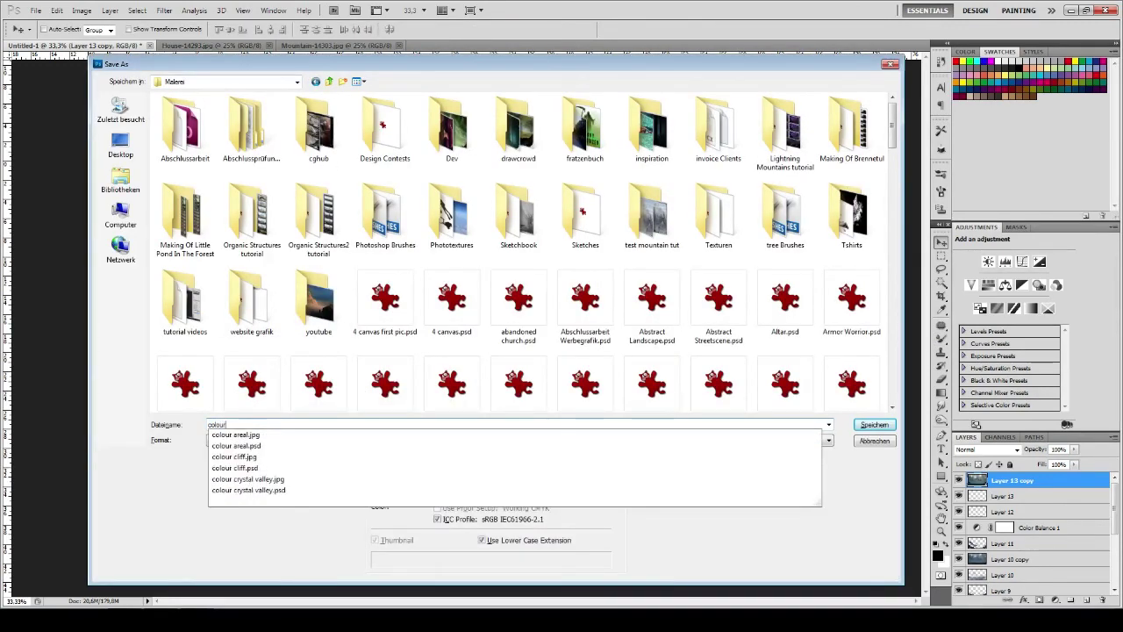
pyautogui.write('ke')
pyautogui.press('BackSpace')
pyautogui.press('BackSpace')
pyautogui.press('BackSpace')
pyautogui.write('mountain ')
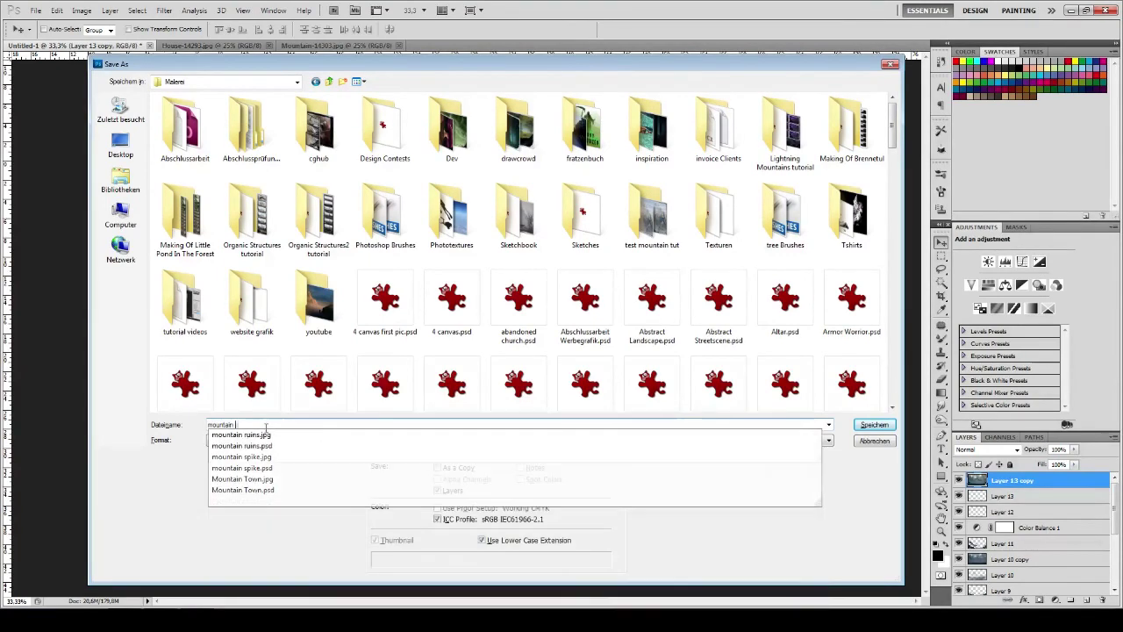
pyautogui.write('sketch painting')
pyautogui.press('Return')
pyautogui.click(1055, 600)
pyautogui.click(1031, 405)
# Nudge the Levels midtones darker and add Brightness/Contrast with contrast 14
pyautogui.moveTo(1022, 326); pyautogui.dragTo(1025, 327)
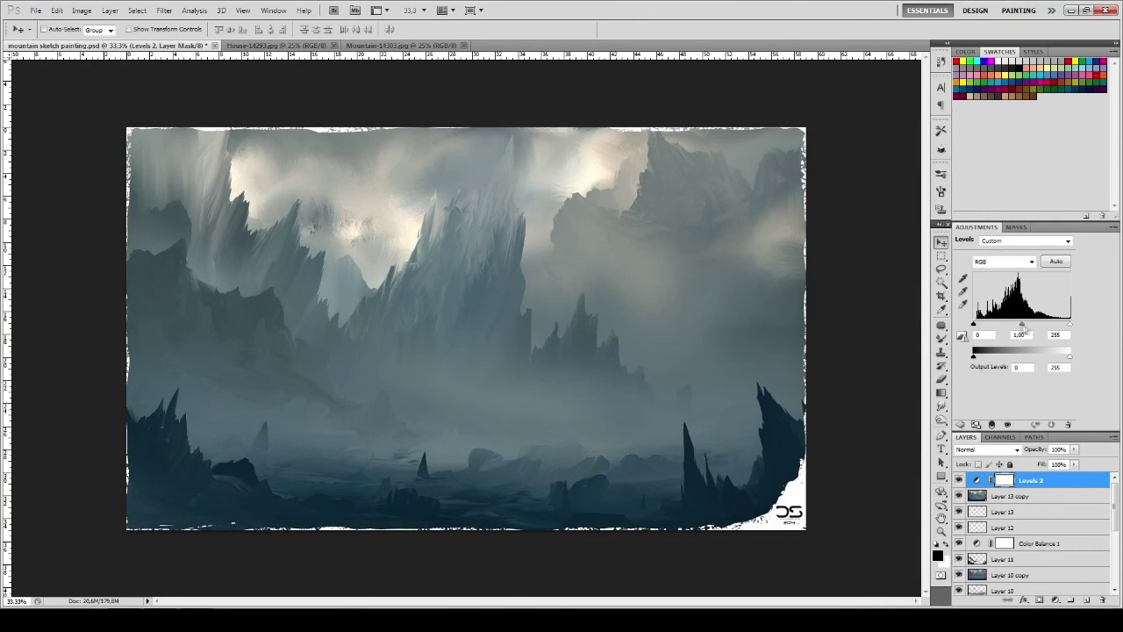
pyautogui.click(1055, 599)
pyautogui.click(1031, 392)
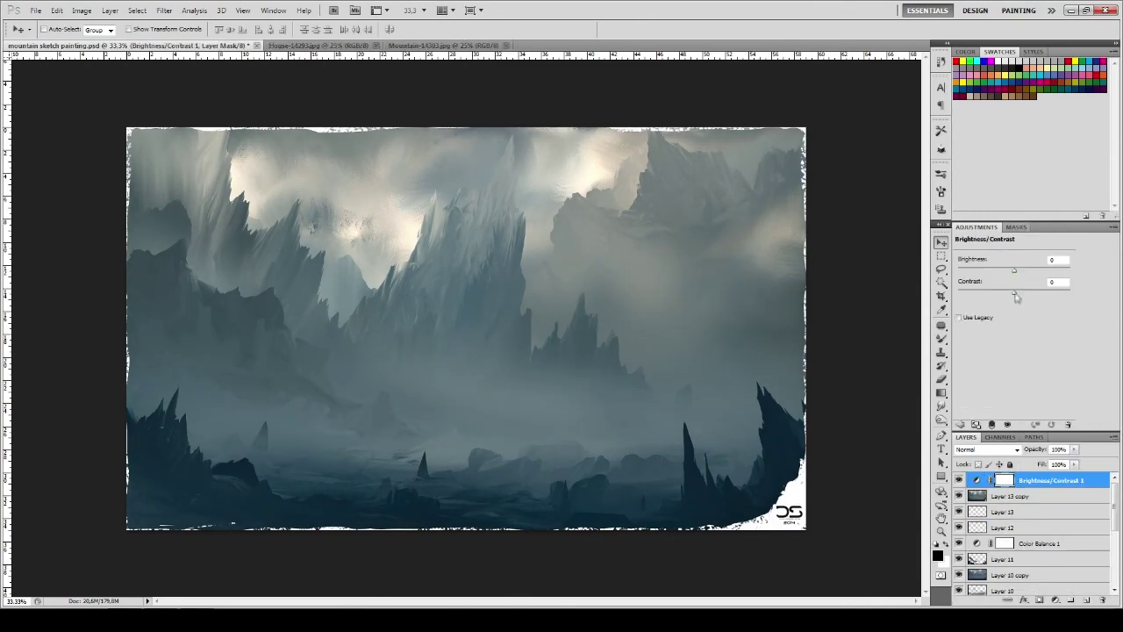
pyautogui.moveTo(1018, 296); pyautogui.dragTo(1030, 301)
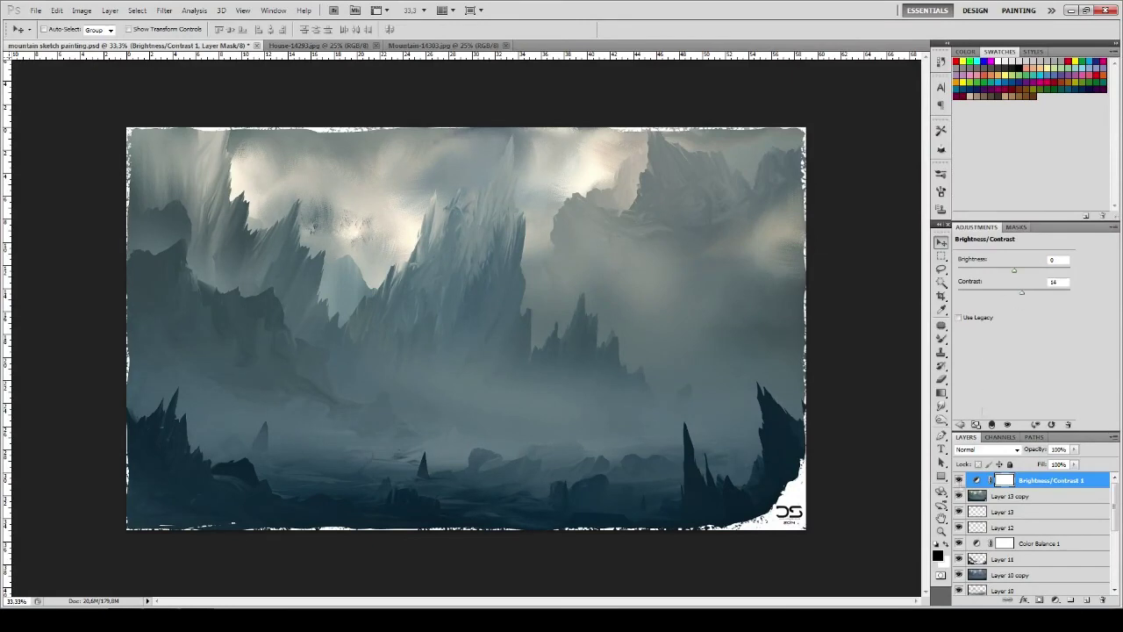